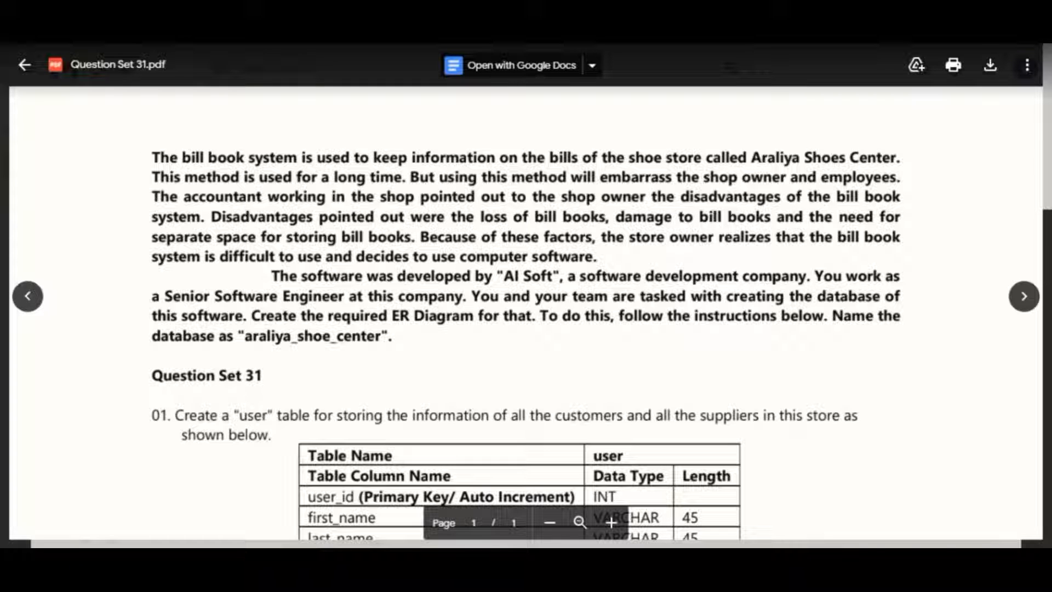
# - Read the scenario paragraphs on the Araliya Shoes Center bill book system and its disadvantages in Question Set 31
pyautogui.moveTo(411, 159); pyautogui.dragTo(824, 164)
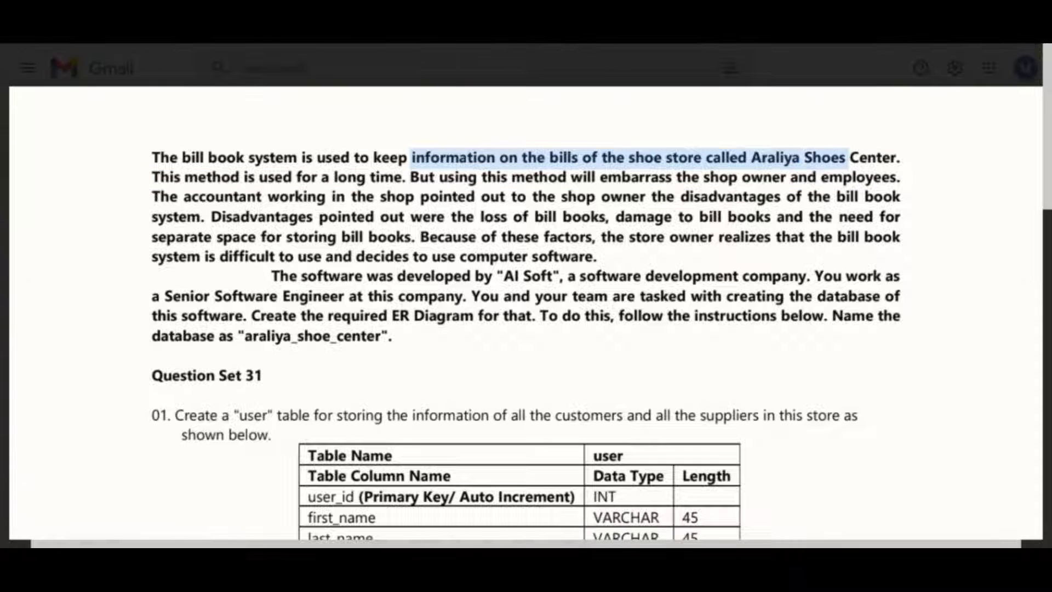
pyautogui.click(723, 154)
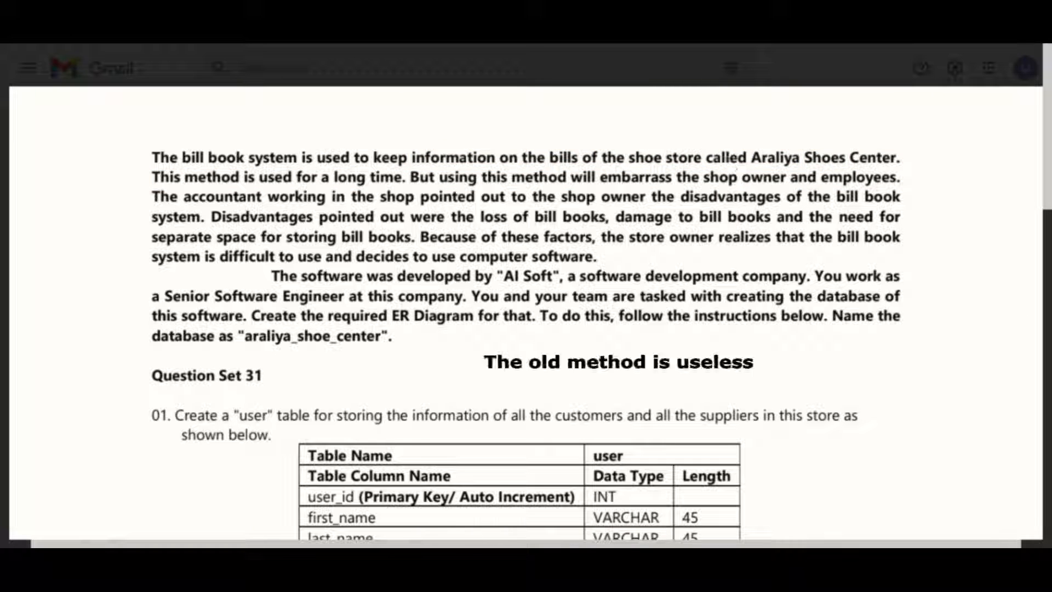
pyautogui.tripleClick(792, 159)
pyautogui.click(819, 206)
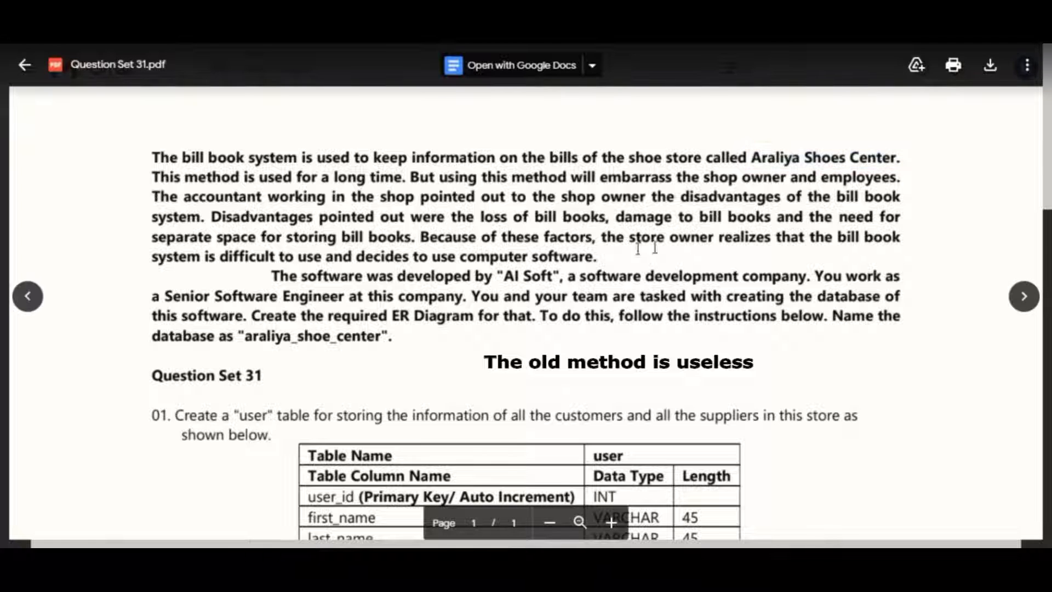
pyautogui.moveTo(262, 196); pyautogui.dragTo(902, 177)
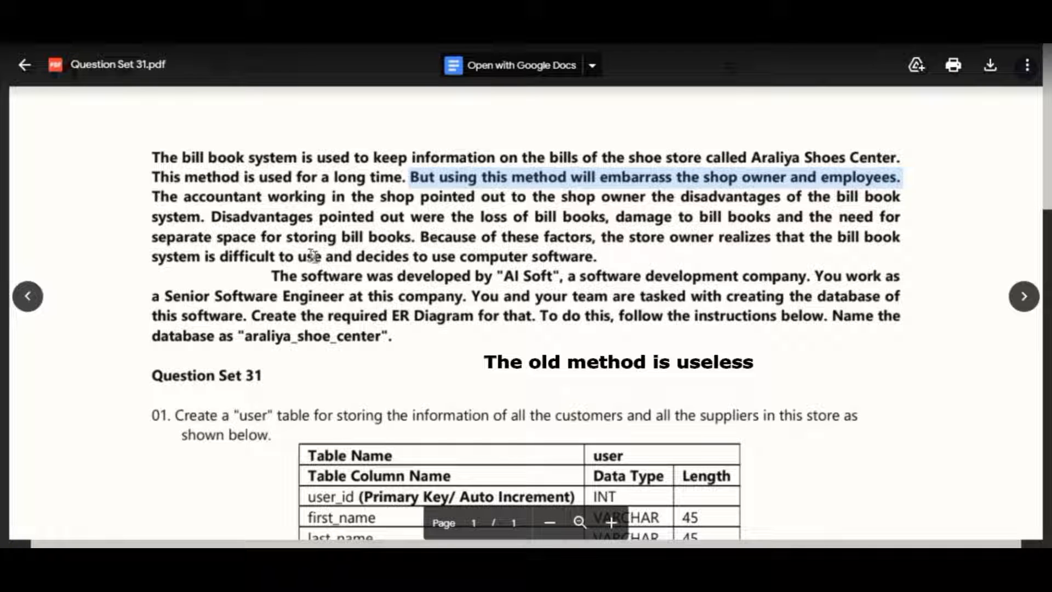
pyautogui.click(186, 203)
pyautogui.moveTo(268, 197); pyautogui.dragTo(475, 197)
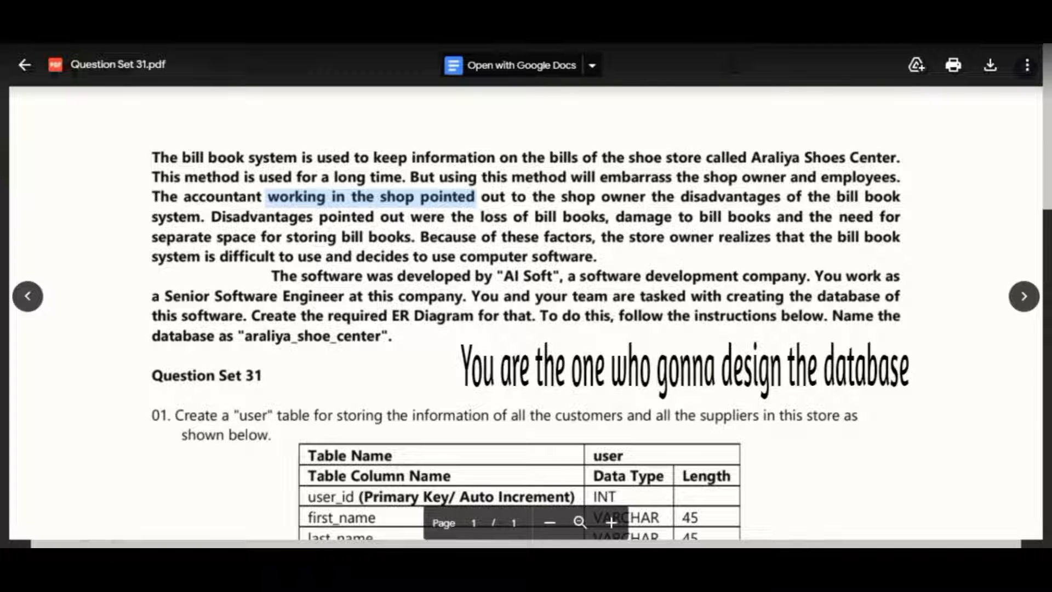
pyautogui.doubleClick(643, 217)
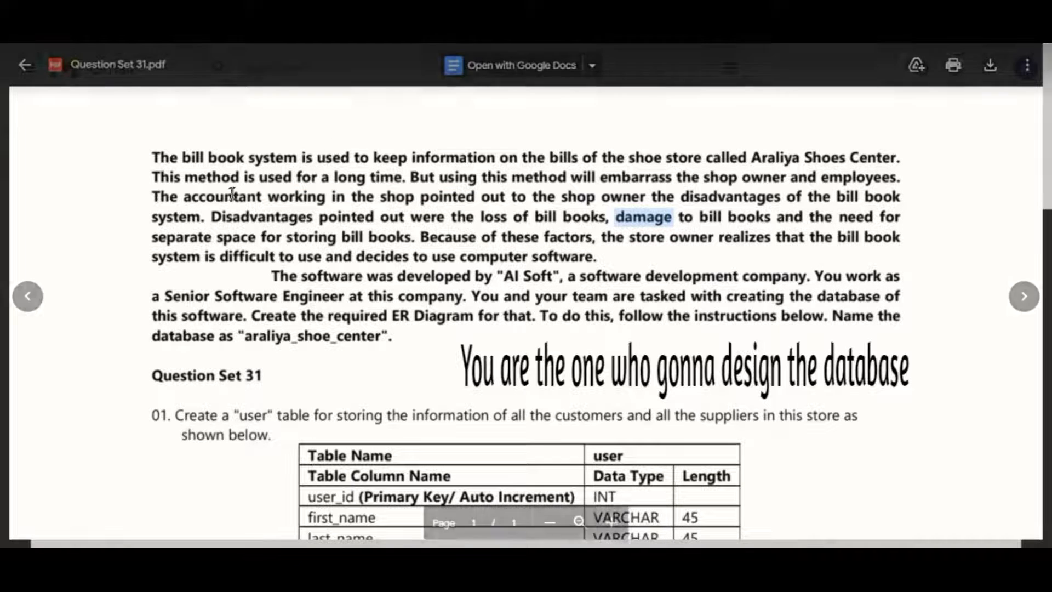
pyautogui.moveTo(151, 237); pyautogui.dragTo(428, 234)
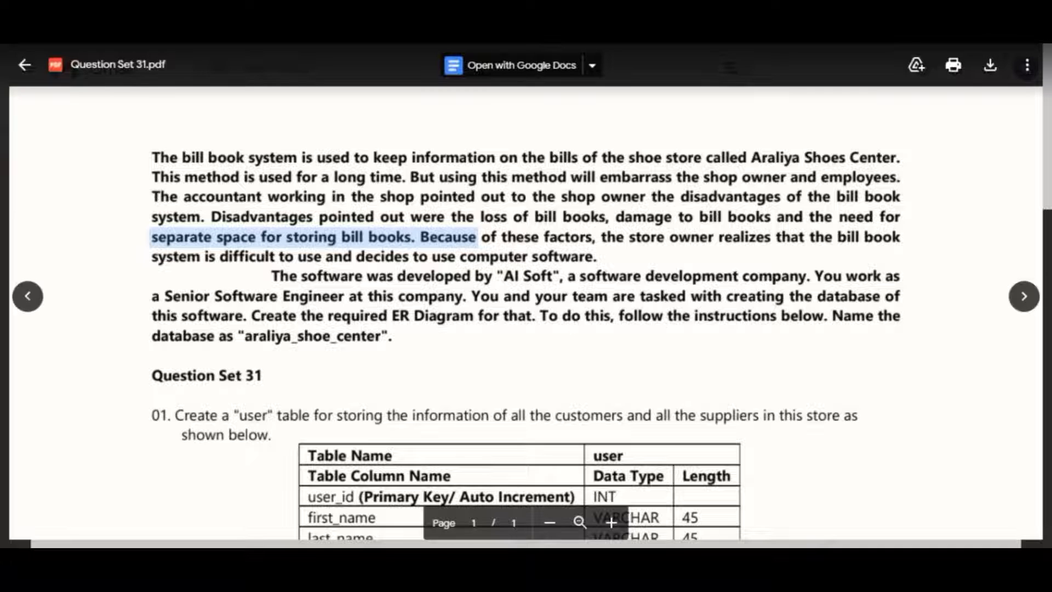
pyautogui.doubleClick(214, 316)
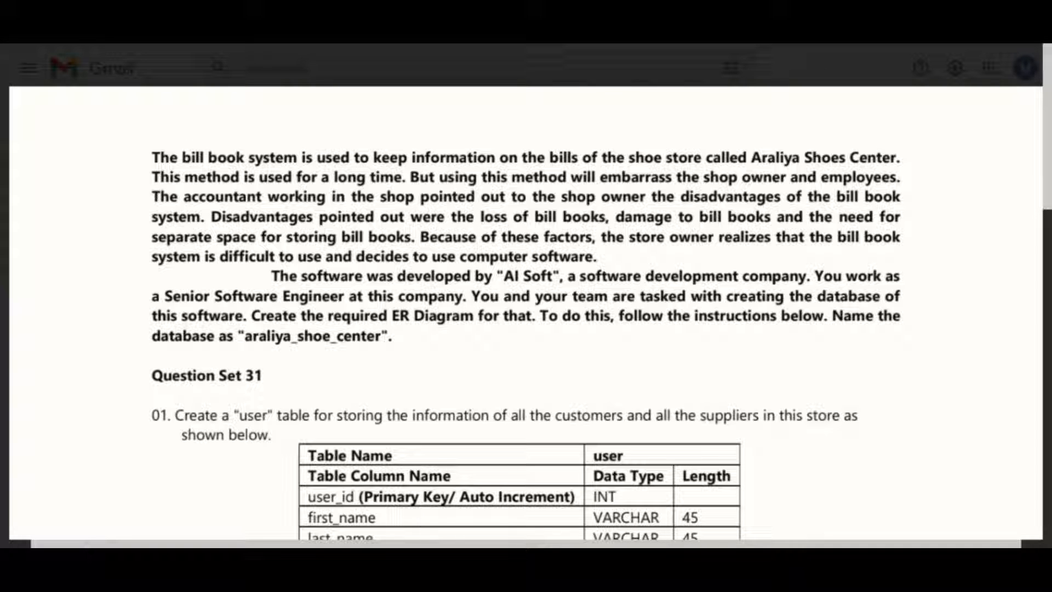
# - Review the specifications in Question Set 31 for the user, gender, user_type, system_login, address and city tables
pyautogui.scroll(-3, 627, 317)
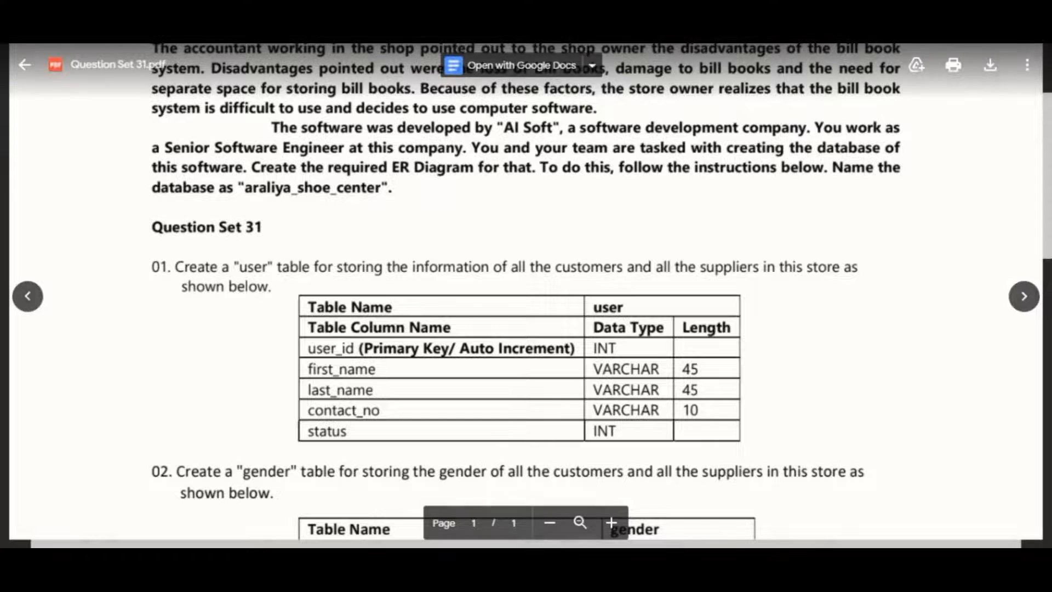
pyautogui.scroll(-3, 382, 208)
pyautogui.scroll(-7, 519, 296)
pyautogui.scroll(6, 519, 296)
pyautogui.scroll(3, 343, 263)
pyautogui.moveTo(174, 192); pyautogui.dragTo(410, 193)
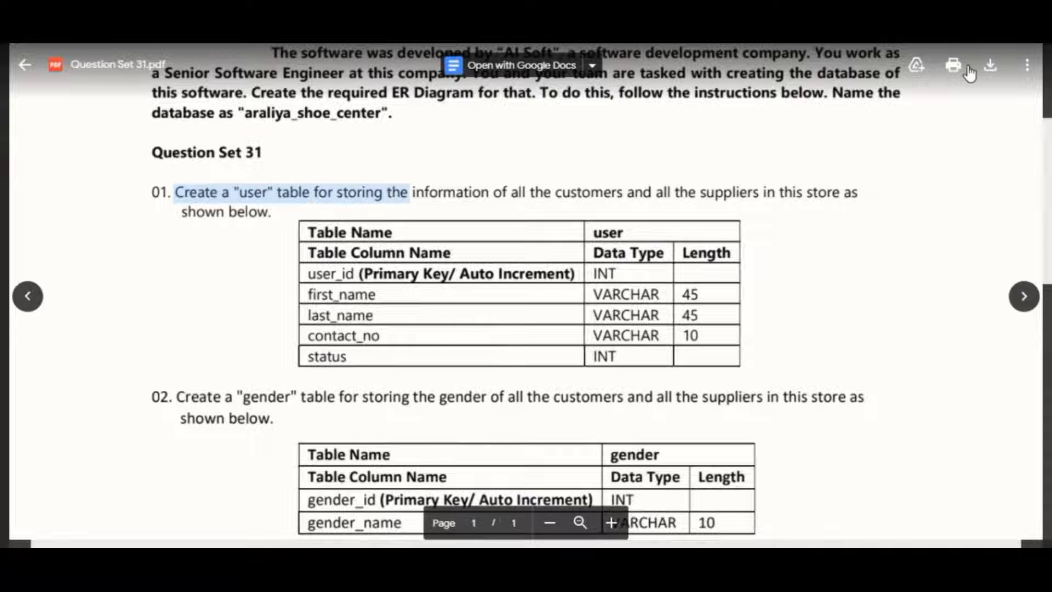
pyautogui.click(560, 262)
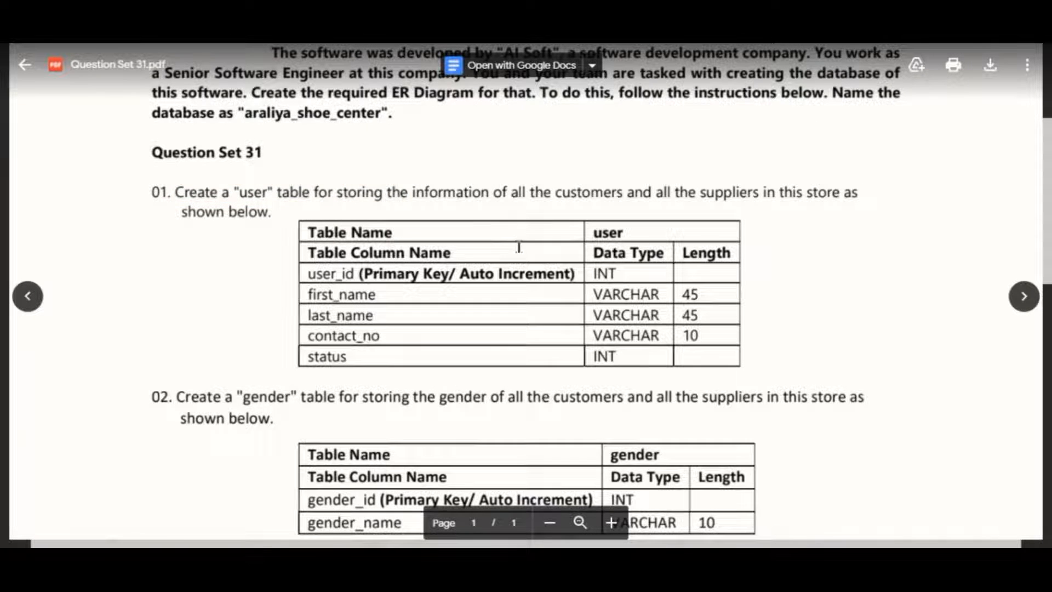
pyautogui.scroll(-3, 519, 247)
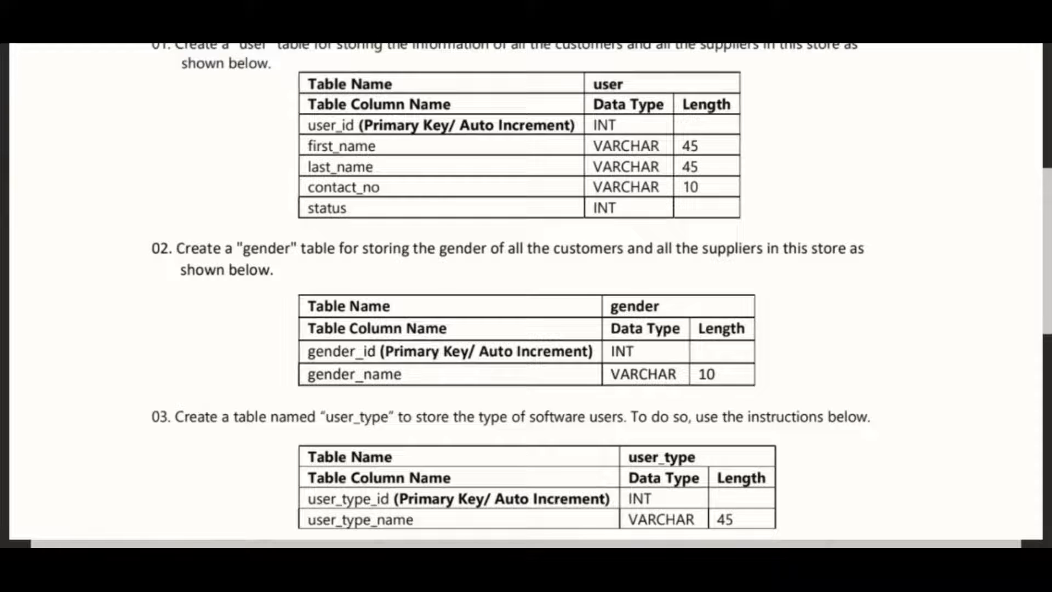
pyautogui.scroll(-5, 263, 242)
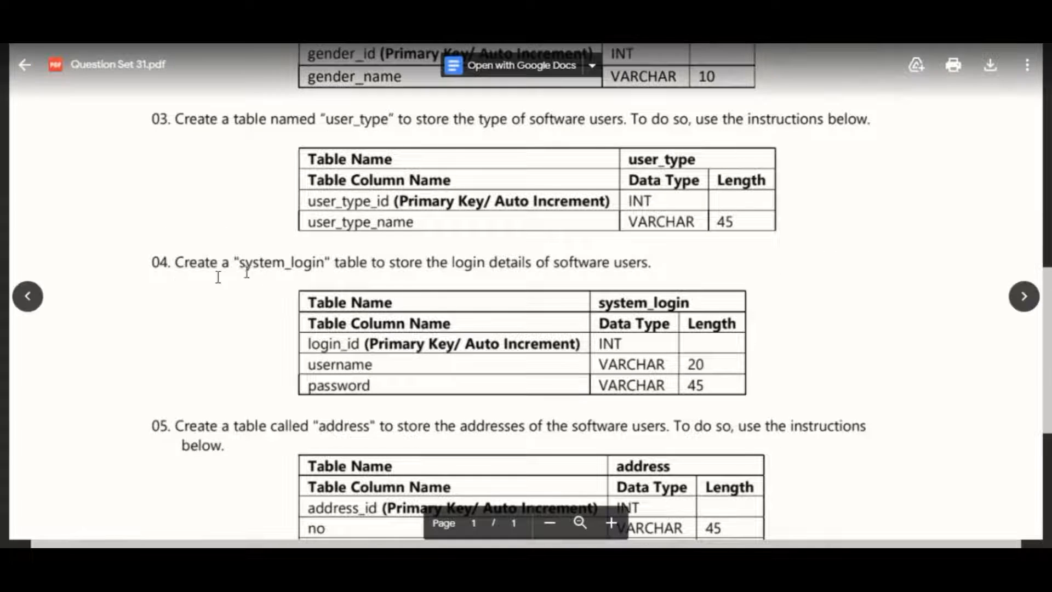
pyautogui.scroll(-4, 246, 300)
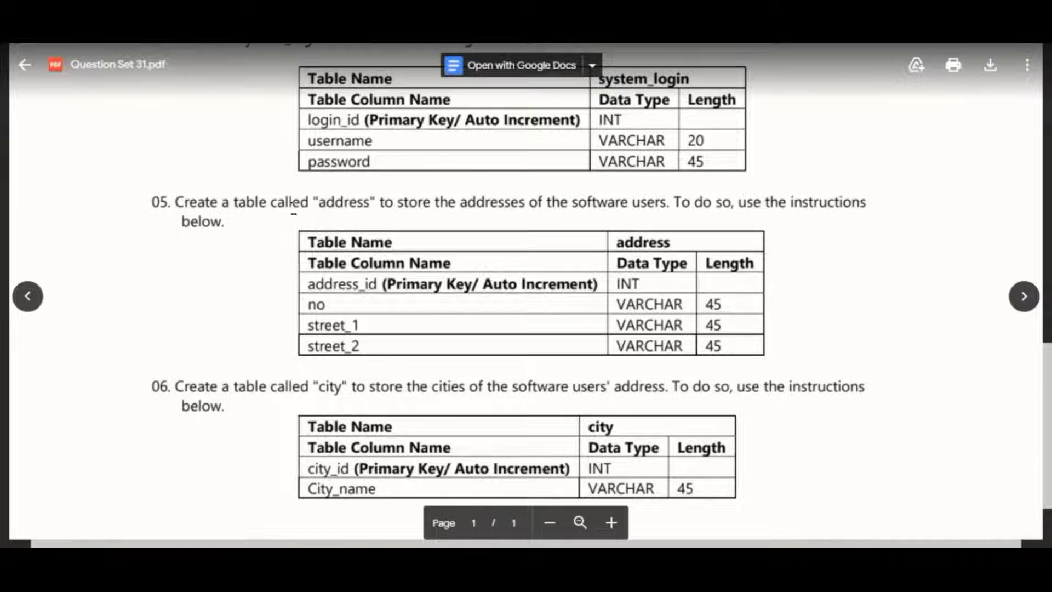
pyautogui.scroll(-2, 294, 206)
pyautogui.scroll(15, 367, 340)
pyautogui.scroll(-8, 357, 348)
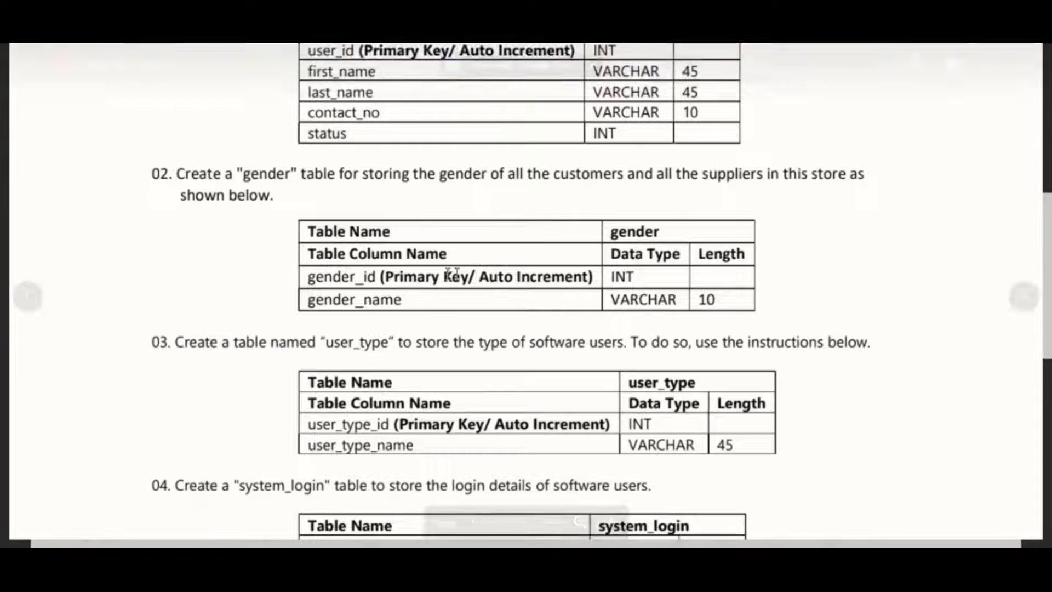
pyautogui.scroll(7, 430, 291)
# - Look up the required database name in the PDF, switch to MySQL Workbench and rename the mydb schema as araliya_shoe
pyautogui.doubleClick(378, 263)
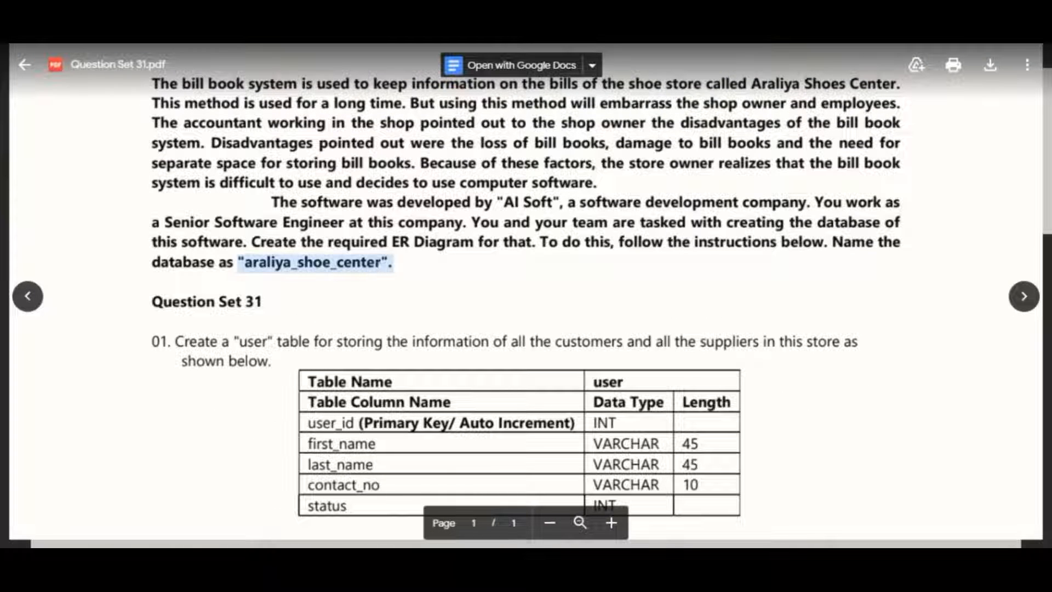
pyautogui.click(252, 267)
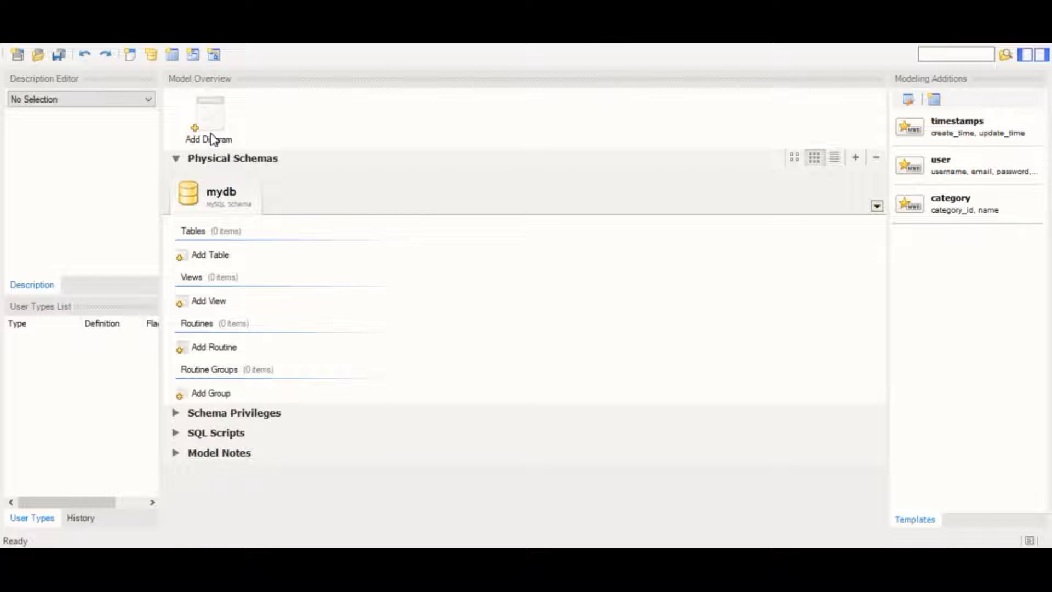
pyautogui.doubleClick(231, 196)
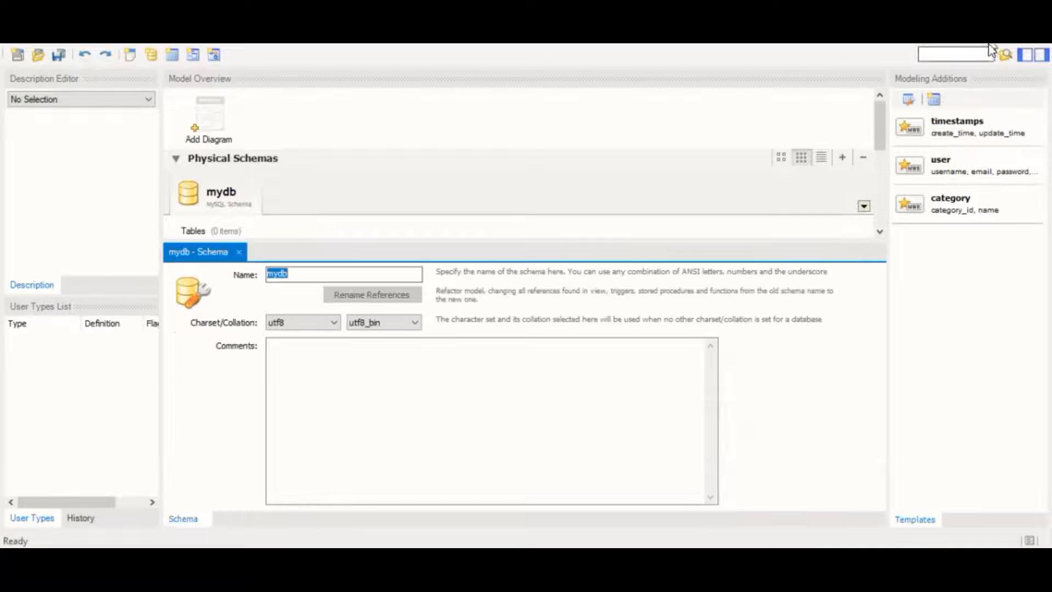
pyautogui.click(291, 274)
pyautogui.doubleClick(289, 274)
pyautogui.press('BackSpace')
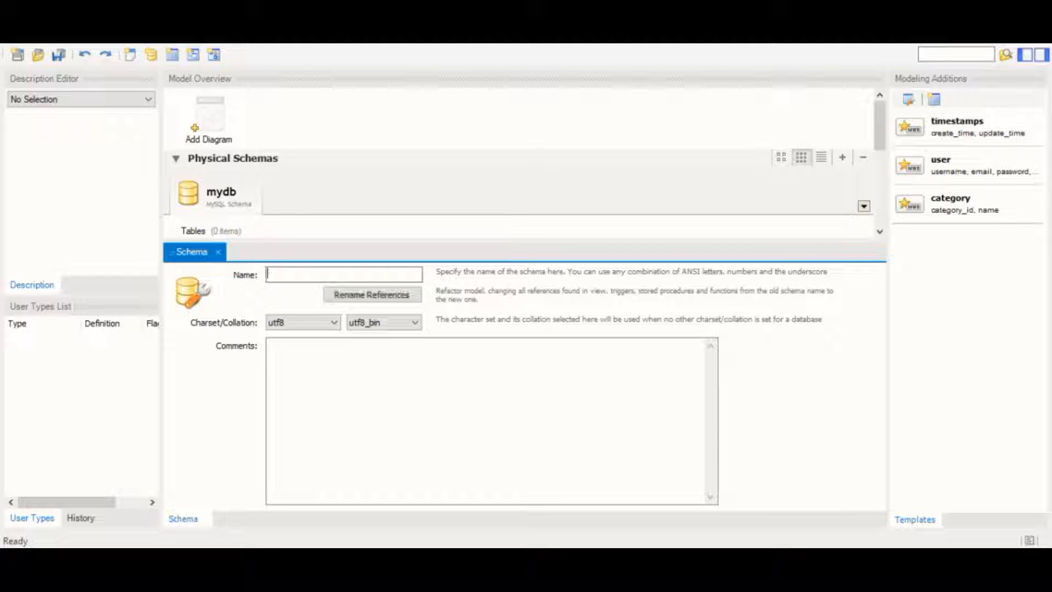
pyautogui.write('ara')
pyautogui.write('r')
pyautogui.press('BackSpace')
pyautogui.press('BackSpace')
pyautogui.press('BackSpace')
pyautogui.press('BackSpace')
pyautogui.write('ar')
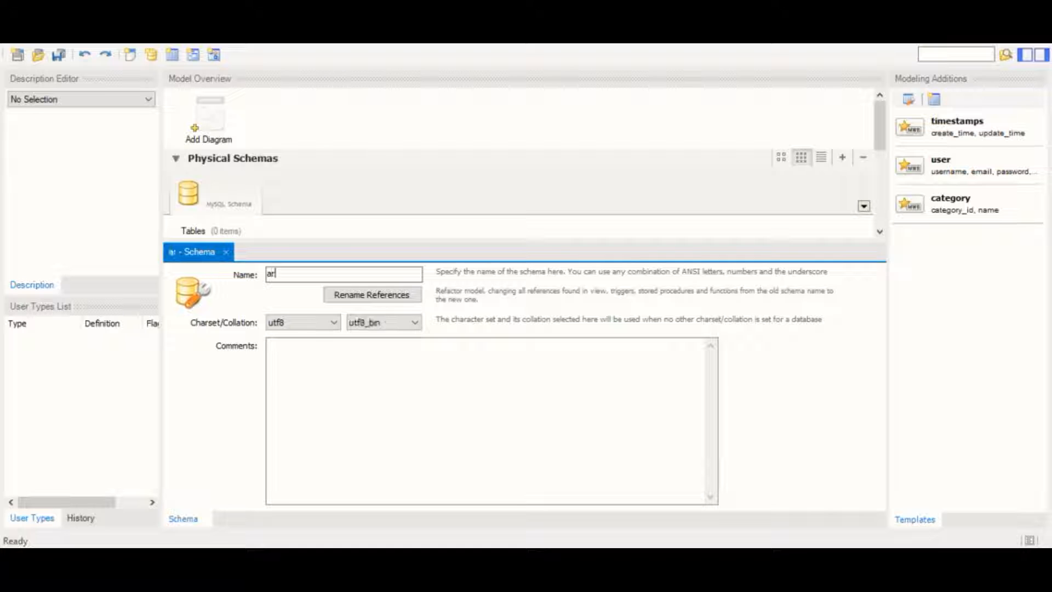
pyautogui.write('aliya_shoe')
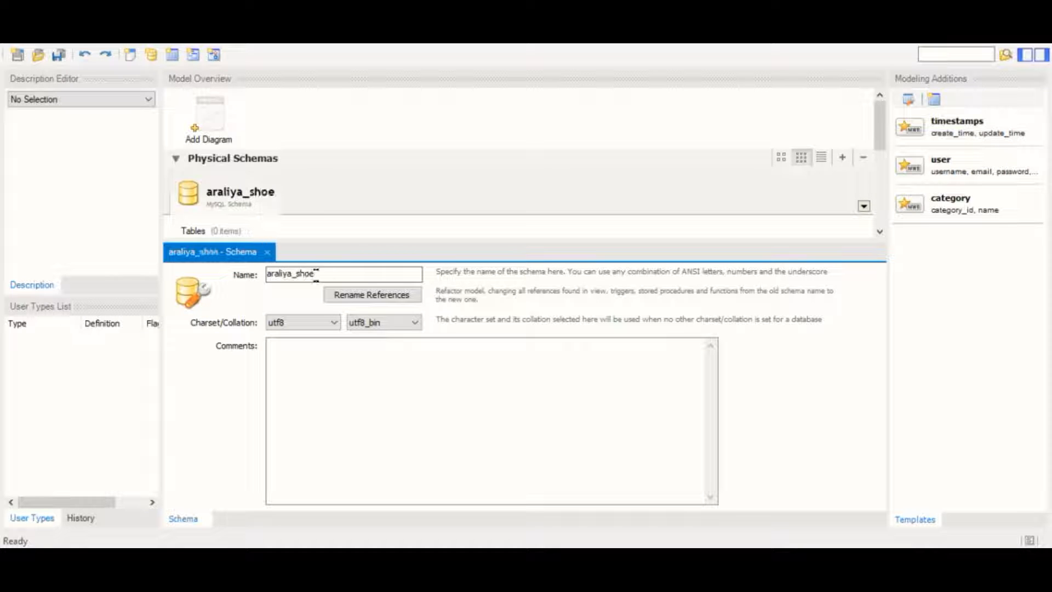
# - Check the database name in the PDF again and complete the schema name as araliya_shoe_center
pyautogui.click(449, 554)
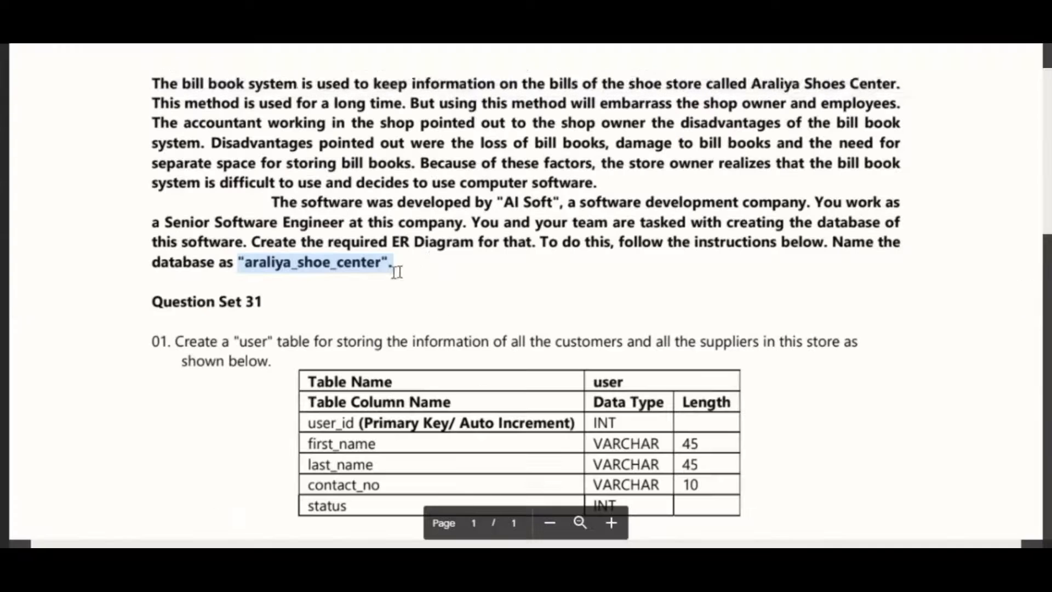
pyautogui.hotkey('alt', 'Tab')
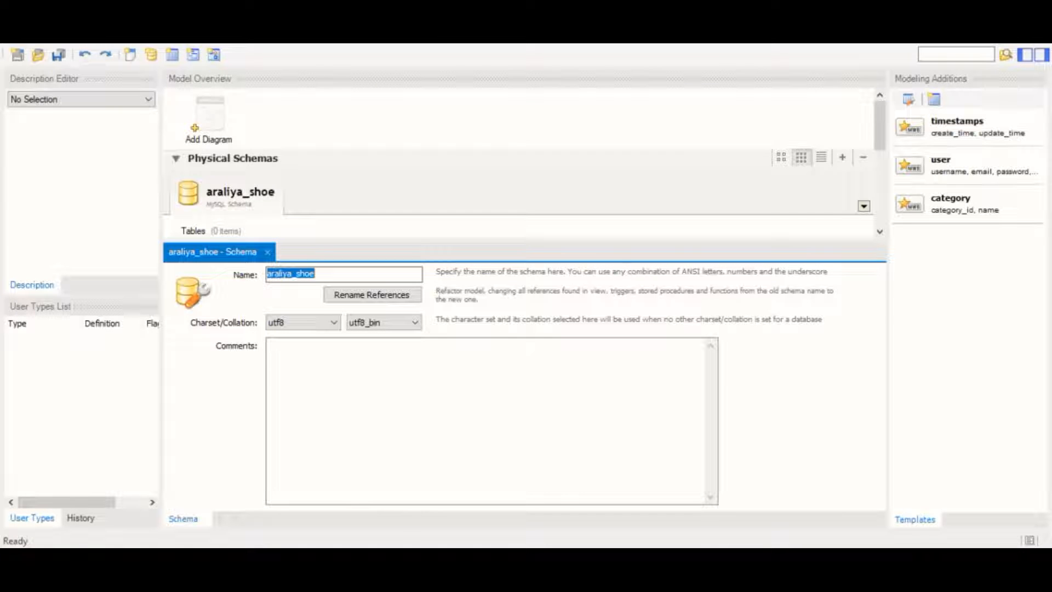
pyautogui.moveTo(316, 274); pyautogui.dragTo(310, 274)
pyautogui.write('_center')
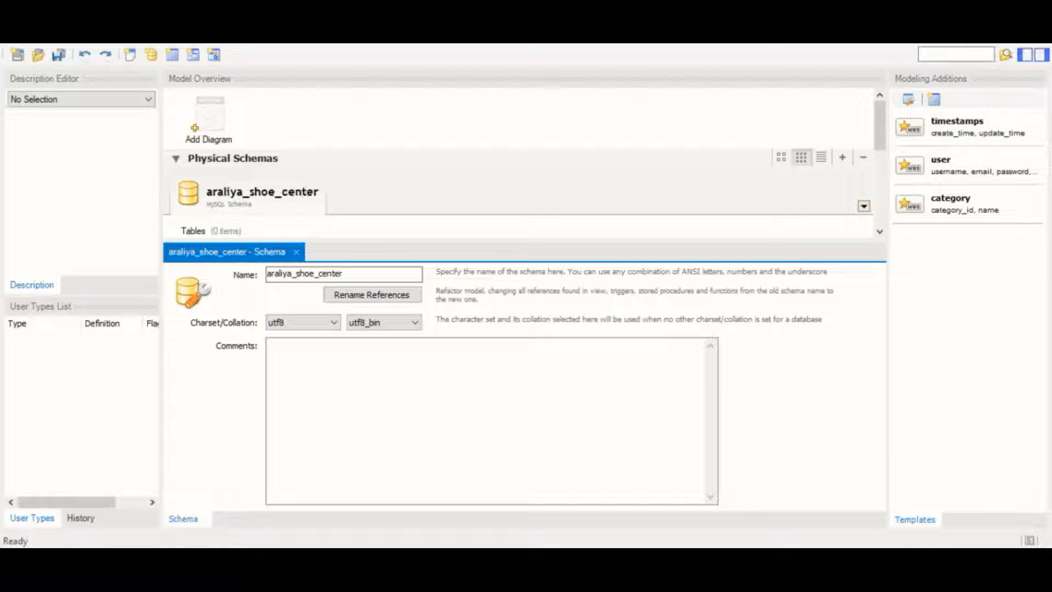
# - Close the schema editor and add a new diagram to the model
pyautogui.click(296, 253)
pyautogui.click(214, 106)
pyautogui.doubleClick(213, 106)
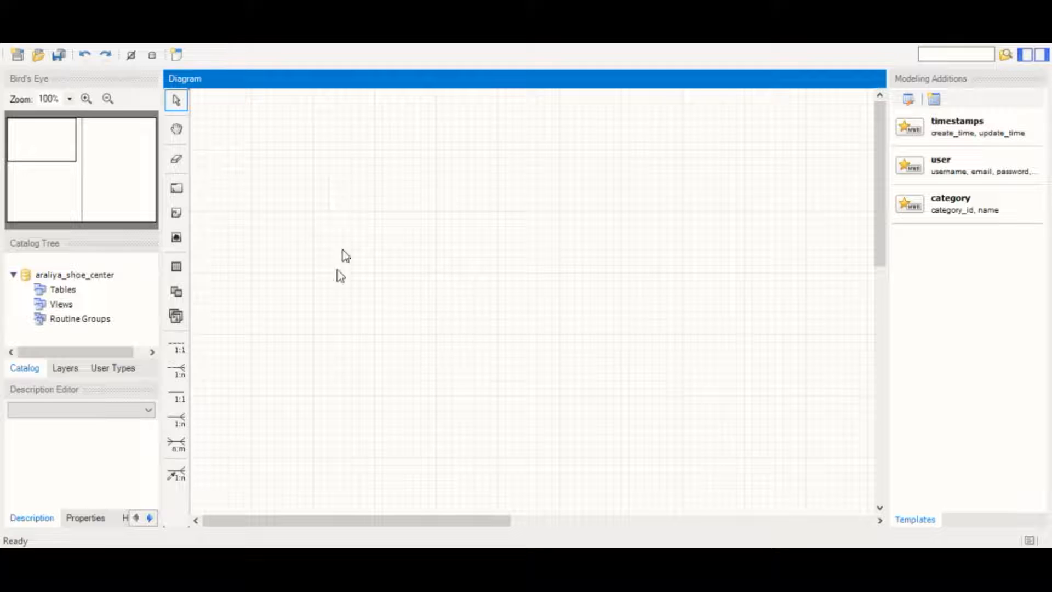
pyautogui.moveTo(272, 518)
pyautogui.mouseDown()
pyautogui.moveTo(336, 520)
pyautogui.moveTo(272, 518)
pyautogui.mouseUp()
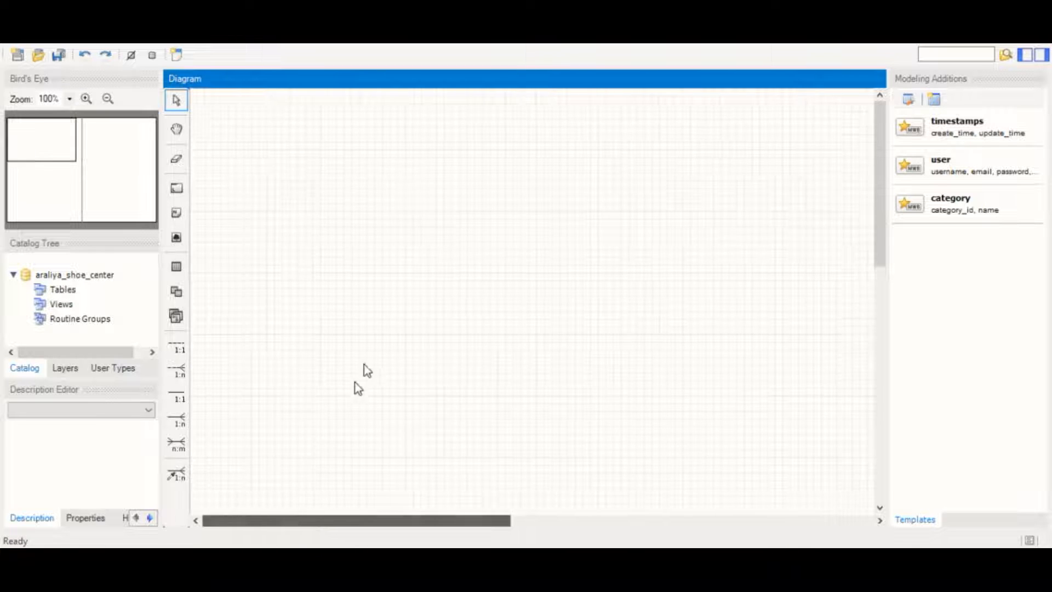
# - Examine the user table specification in the PDF, especially the user_id column with its primary key and auto increment settings
pyautogui.scroll(-2, 433, 384)
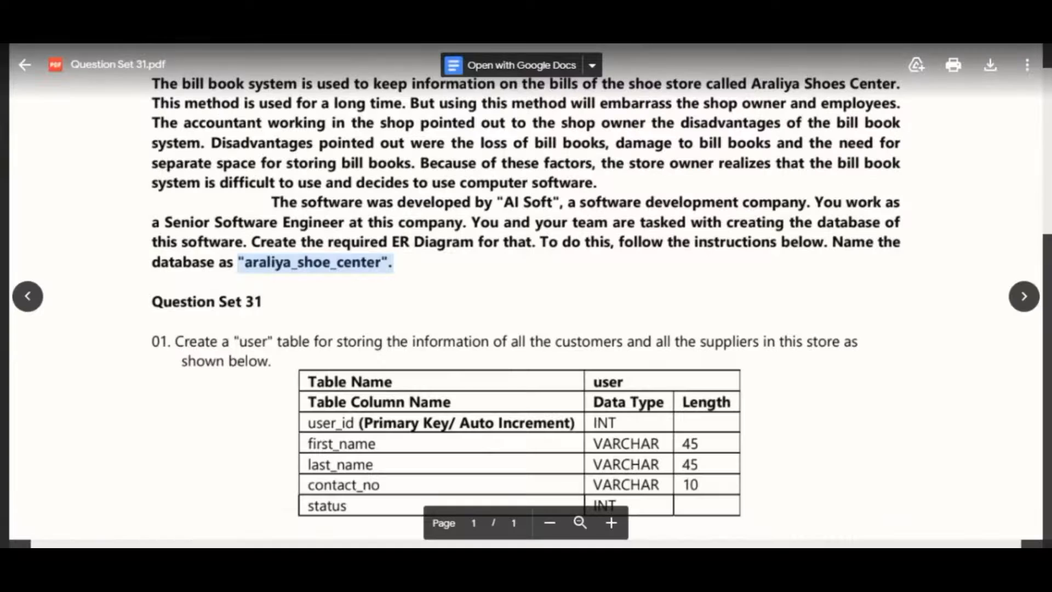
pyautogui.click(341, 332)
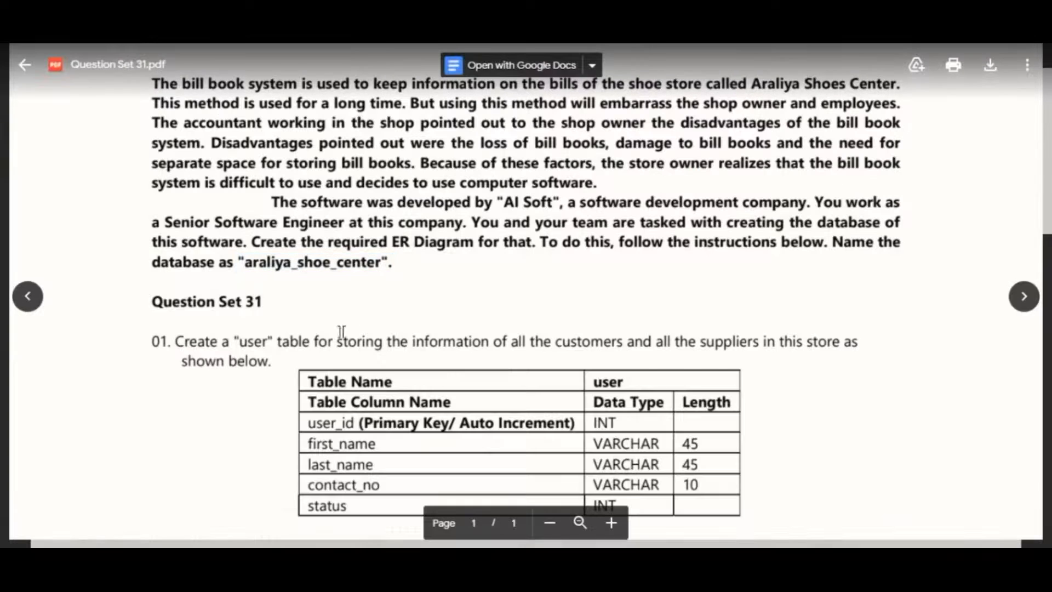
pyautogui.scroll(-3, 301, 369)
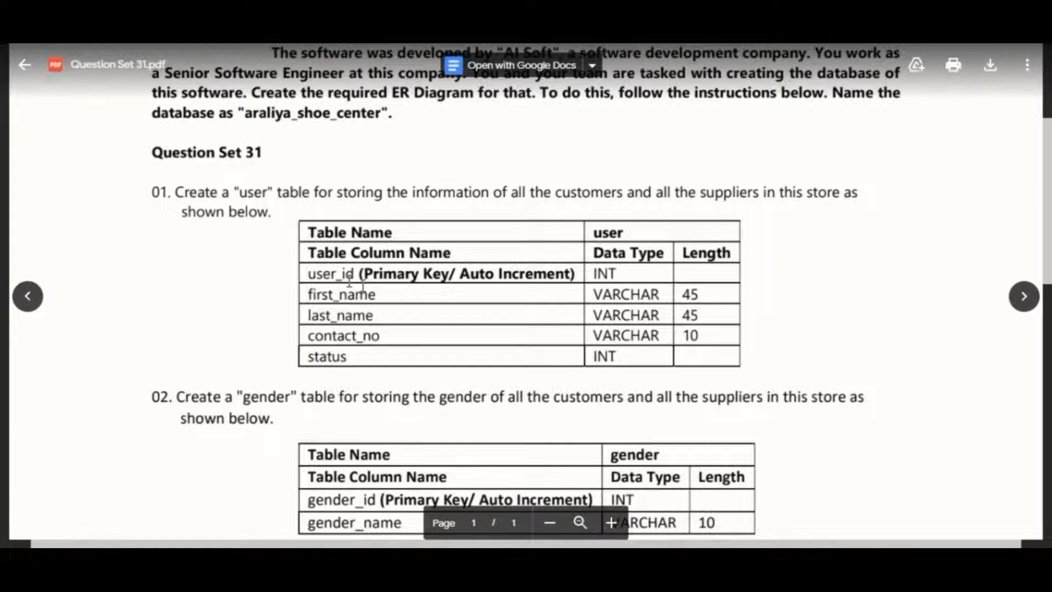
pyautogui.moveTo(308, 273); pyautogui.dragTo(355, 274)
pyautogui.click(382, 282)
pyautogui.doubleClick(325, 272)
pyautogui.click(395, 278)
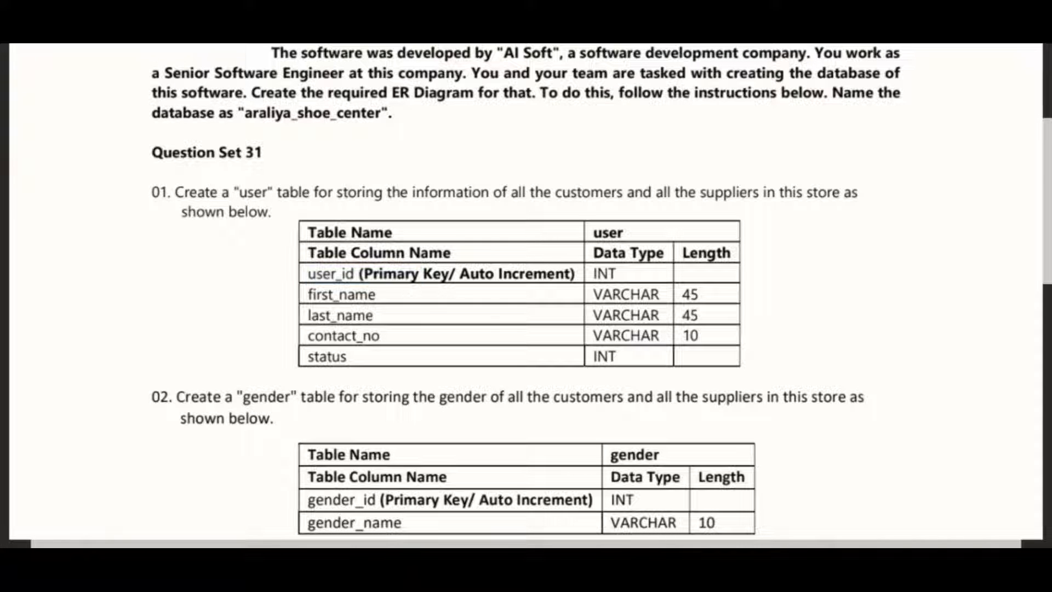
pyautogui.moveTo(422, 274); pyautogui.dragTo(308, 274)
pyautogui.click(415, 273)
pyautogui.moveTo(422, 274); pyautogui.dragTo(540, 280)
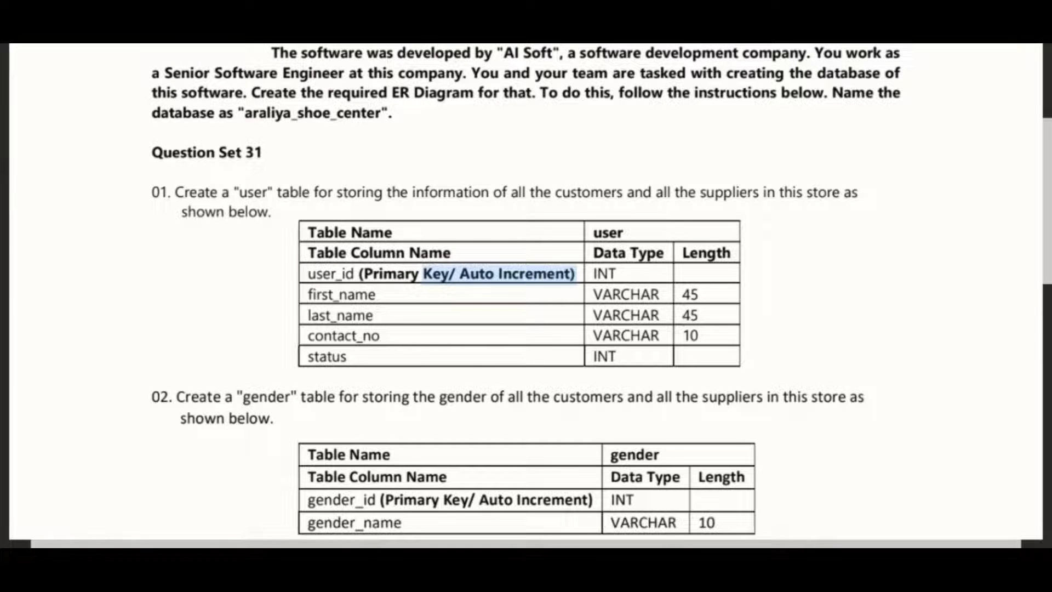
pyautogui.click(570, 278)
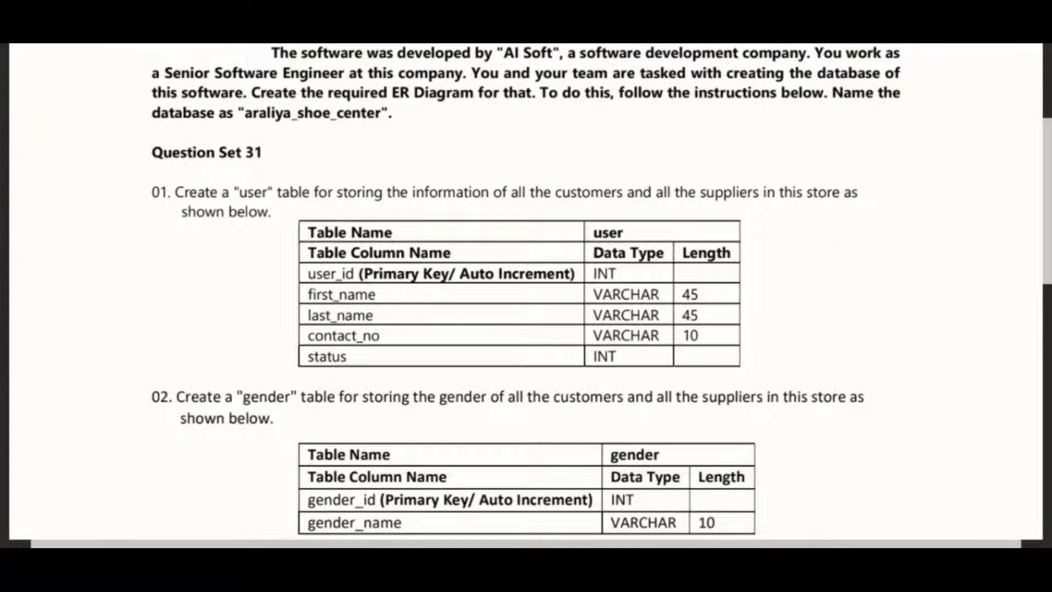
# - Place a new table in the upper-left part of the Workbench diagram and open it for editing
pyautogui.moveTo(575, 521)
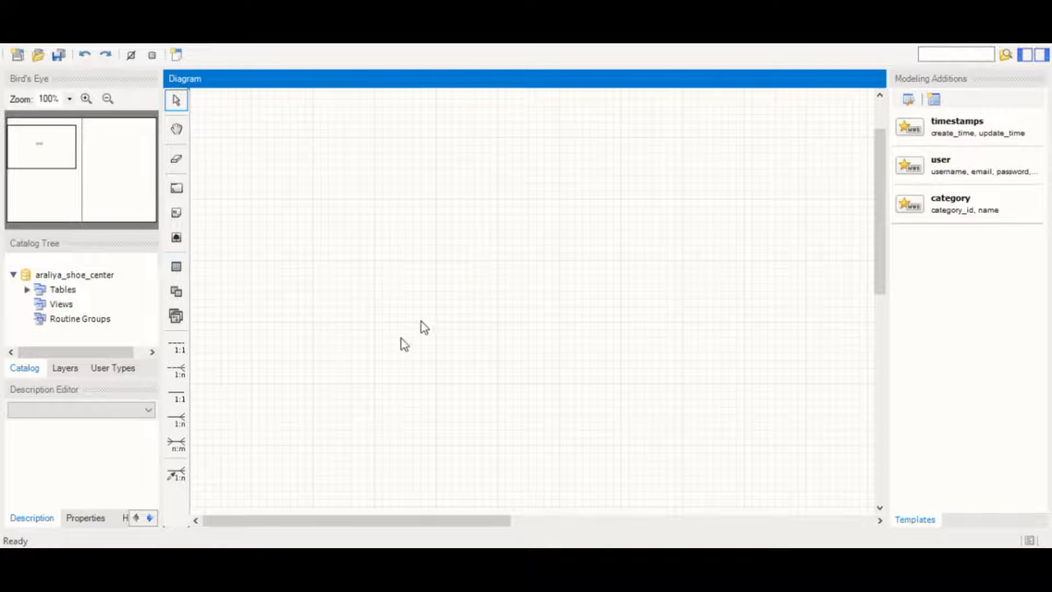
pyautogui.click(508, 293)
pyautogui.moveTo(507, 293); pyautogui.dragTo(394, 241)
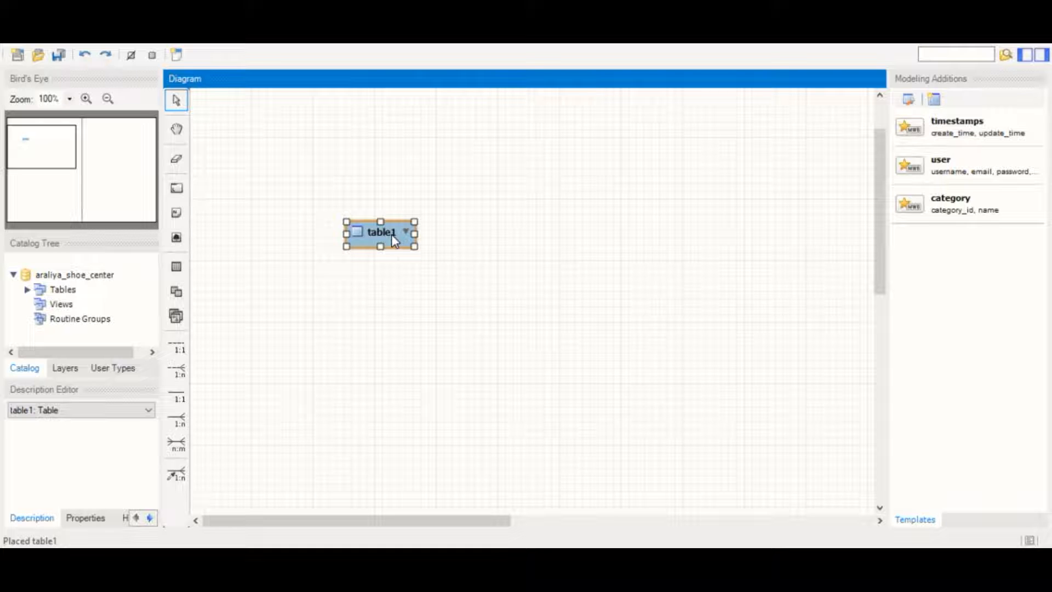
pyautogui.doubleClick(392, 240)
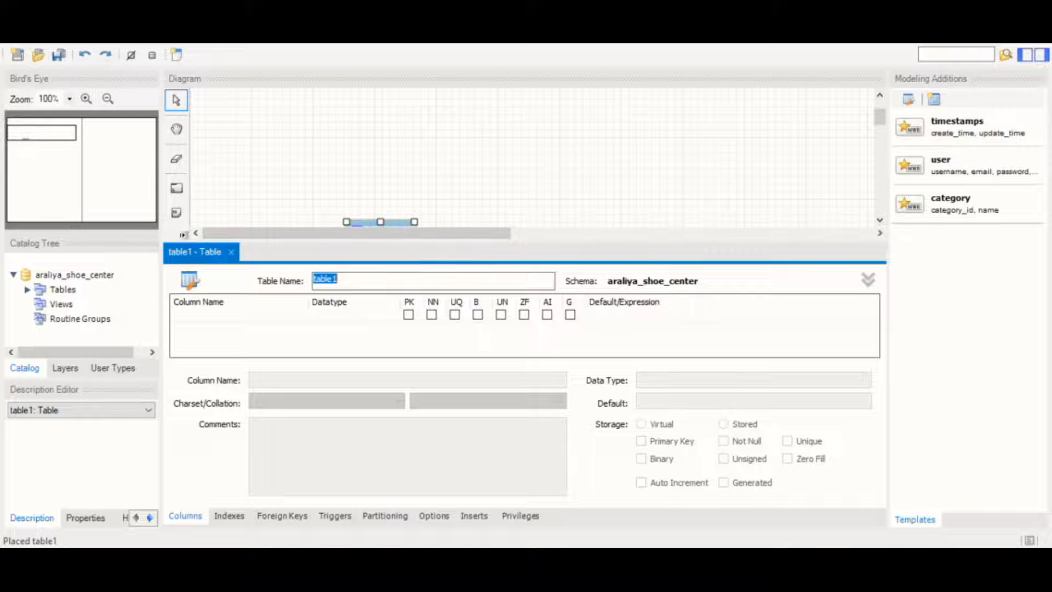
# - Name the new table user and check its column specification in the PDF
pyautogui.press('BackSpace')
pyautogui.write('user')
pyautogui.hotkey('alt', 'Tab')
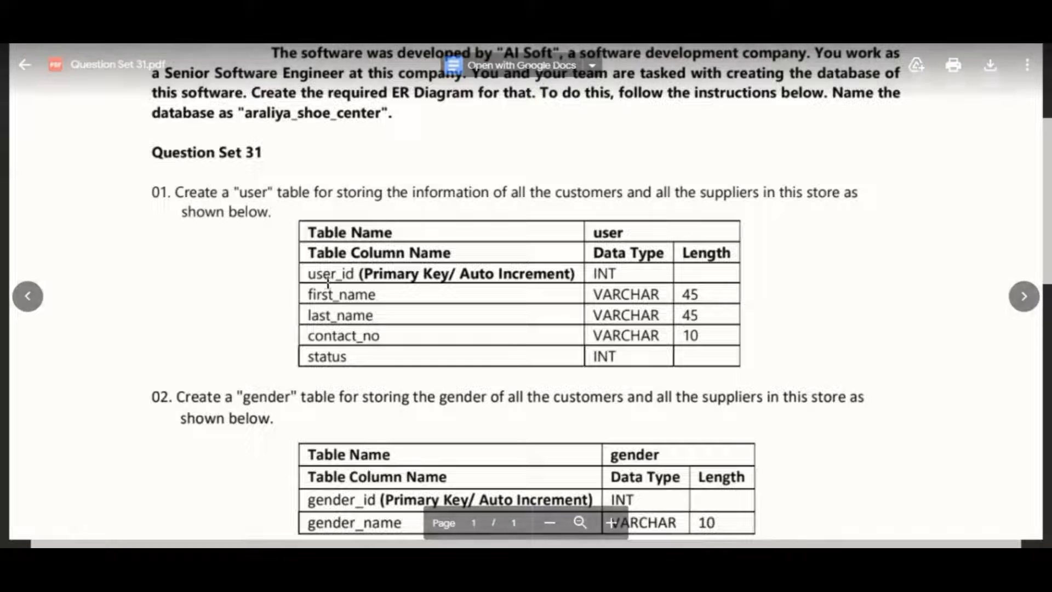
pyautogui.hotkey('alt', 'Tab')
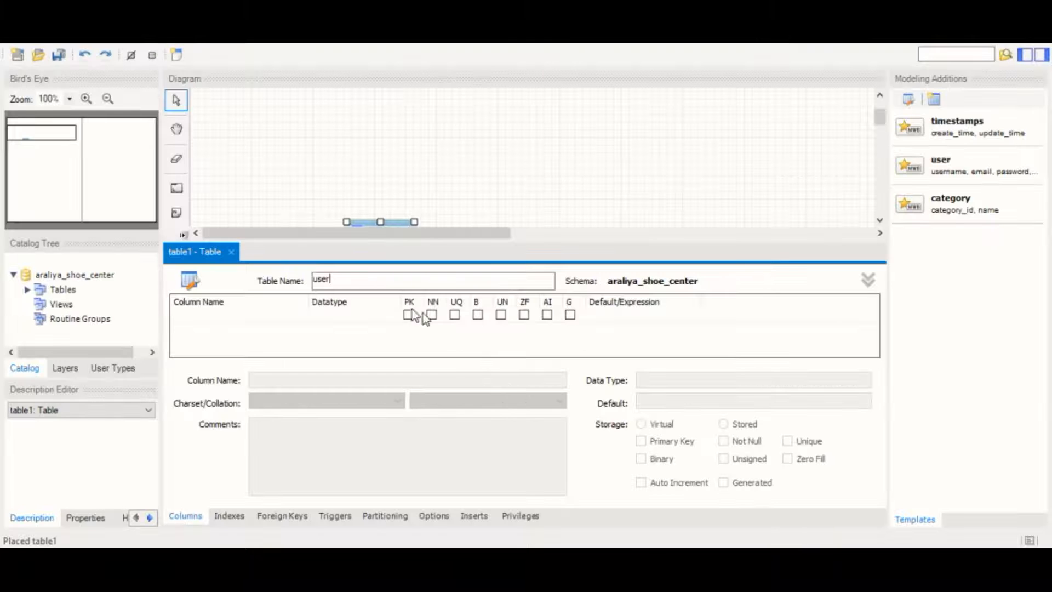
# - Add a user_id INT column to the user table and make it a not-null, auto-increment primary key
pyautogui.click(207, 321)
pyautogui.click(208, 322)
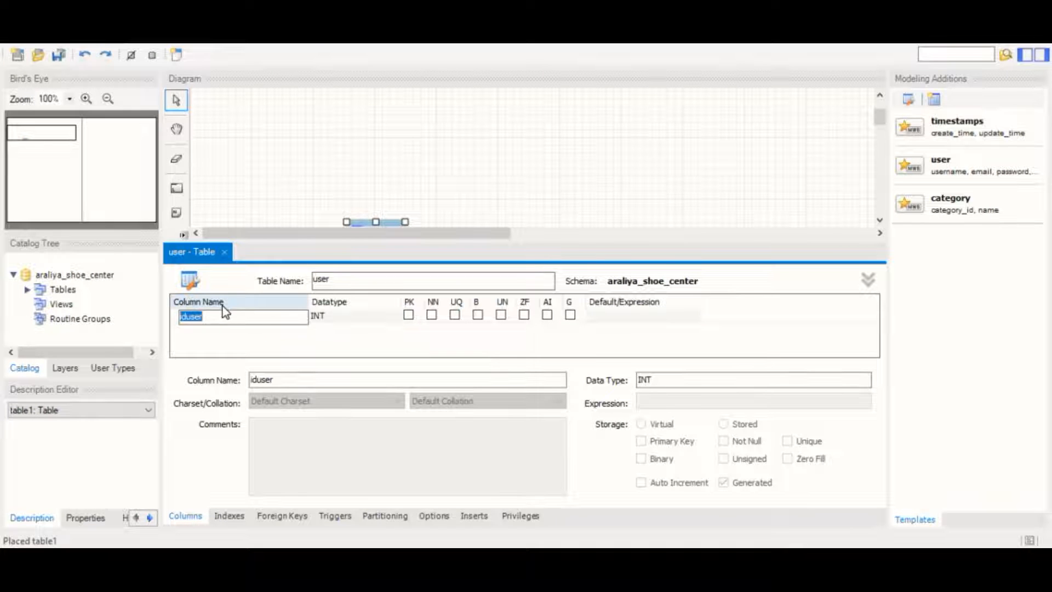
pyautogui.write('u')
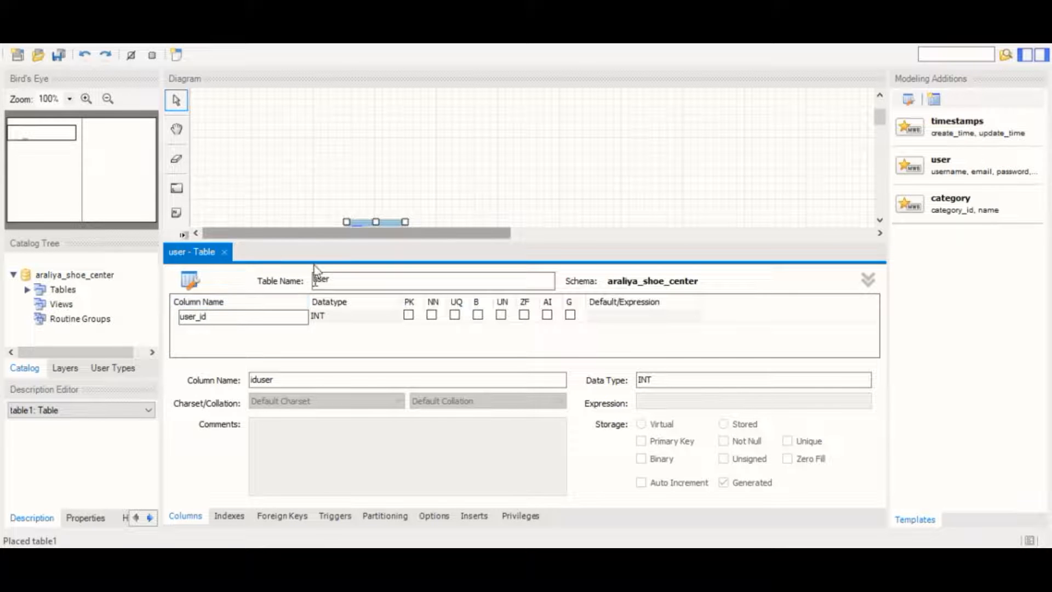
pyautogui.hotkey('alt', 'Tab')
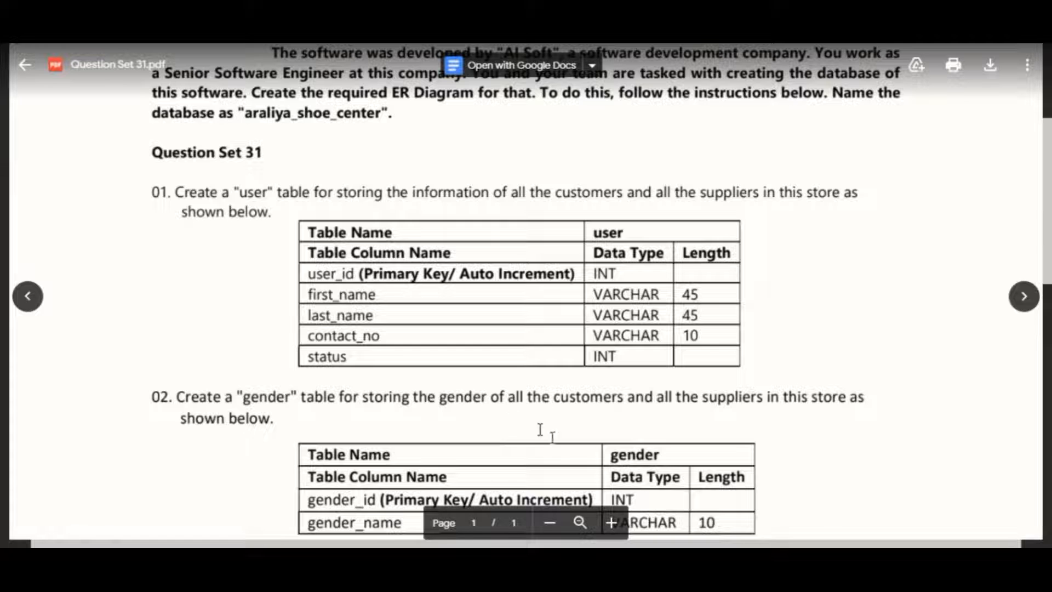
pyautogui.hotkey('alt', 'Tab')
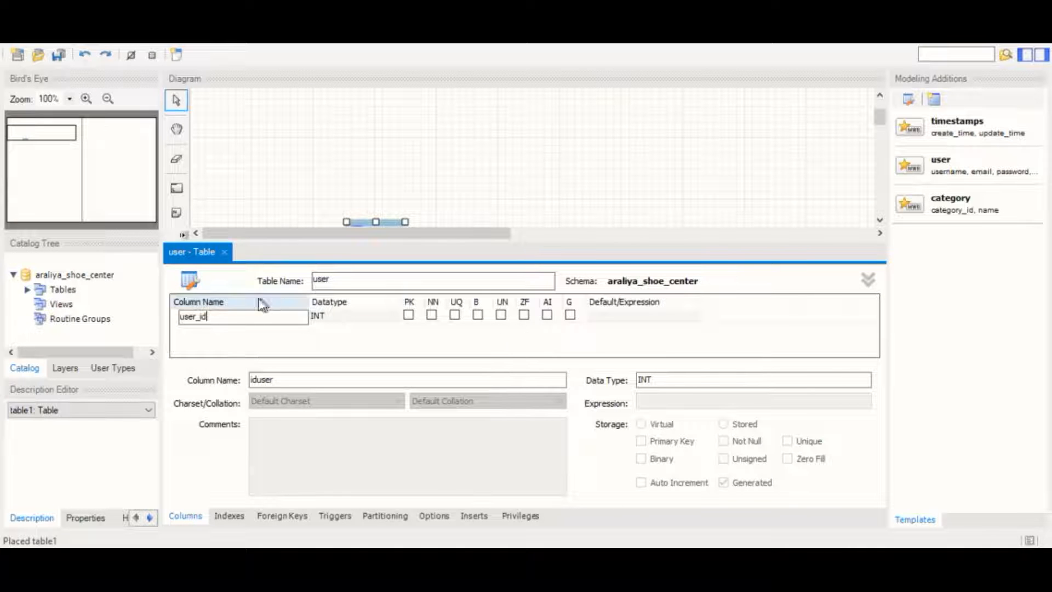
pyautogui.click(546, 317)
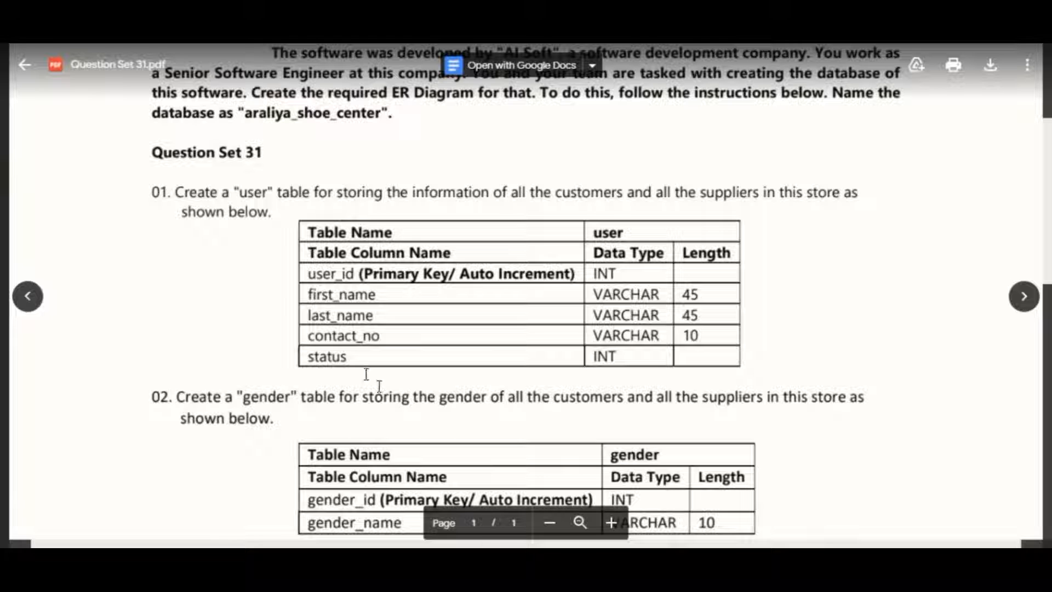
# - Check the user specification in the PDF and add a first_name VARCHAR(45) column below user_id
pyautogui.hotkey('alt', 'Tab')
pyautogui.hotkey('alt', 'Tab')
pyautogui.doubleClick(216, 327)
pyautogui.write('first_name')
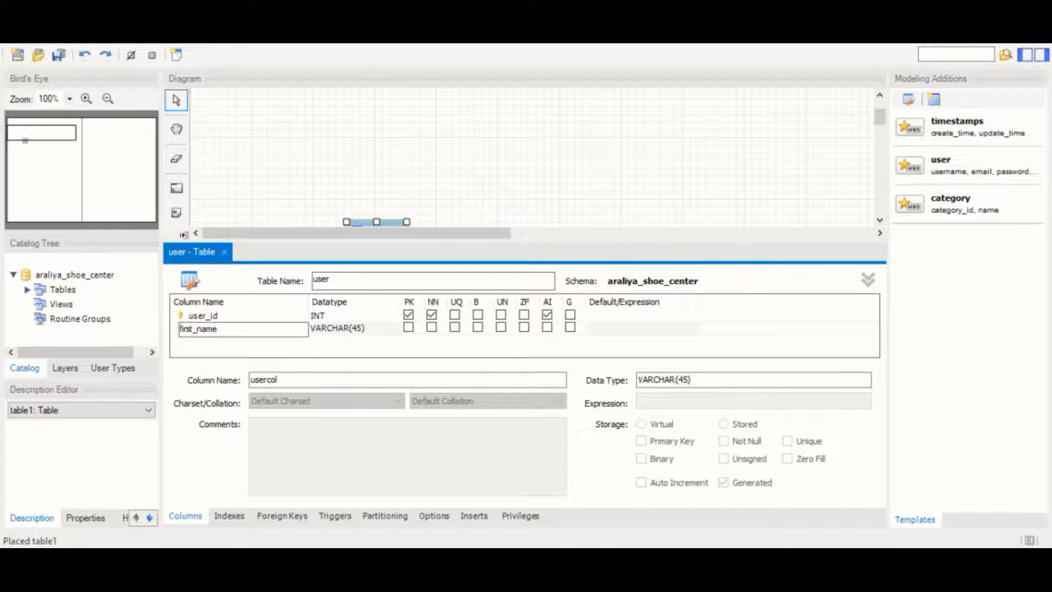
# - Look up the column after first_name in the PDF and add last_name as VARCHAR(45) to the user table
pyautogui.click(510, 568)
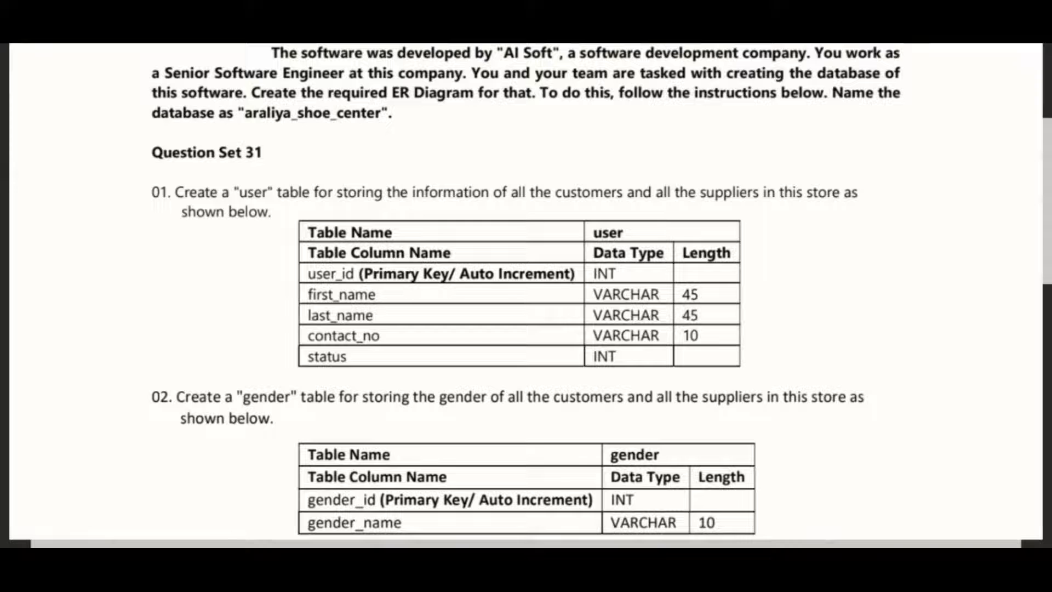
pyautogui.click(570, 567)
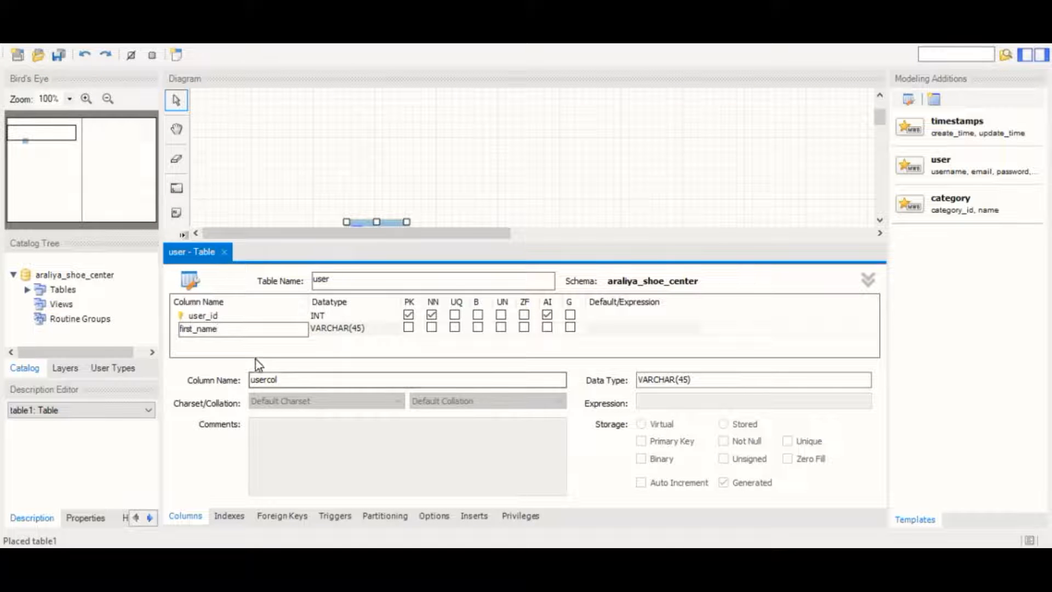
pyautogui.doubleClick(239, 343)
pyautogui.write('last_name')
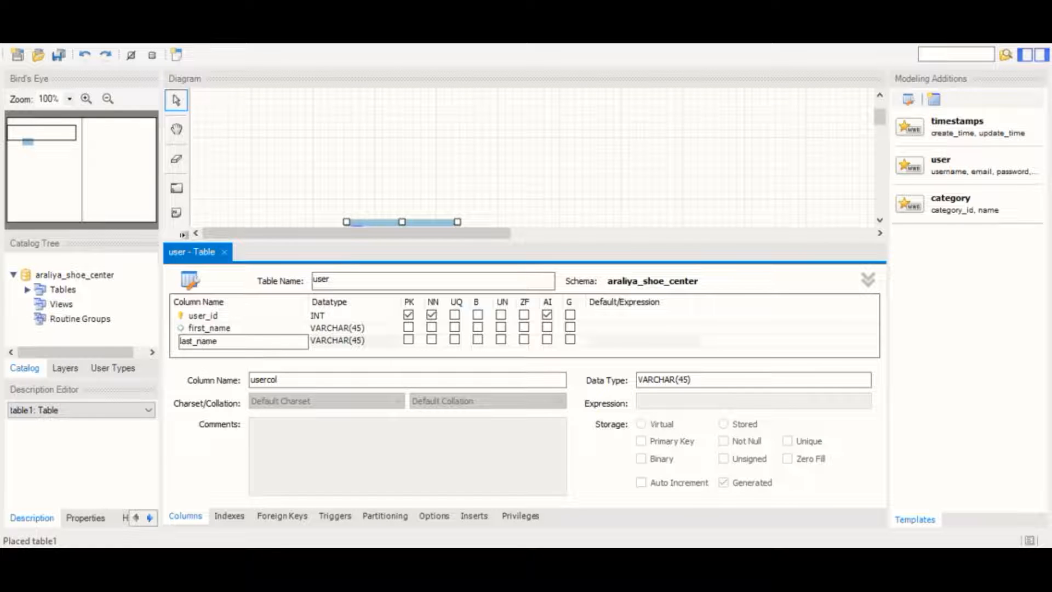
pyautogui.click(378, 342)
pyautogui.click(378, 343)
# - Consult the PDF again and add a contact_no column below last_name
pyautogui.hotkey('alt', 'Tab')
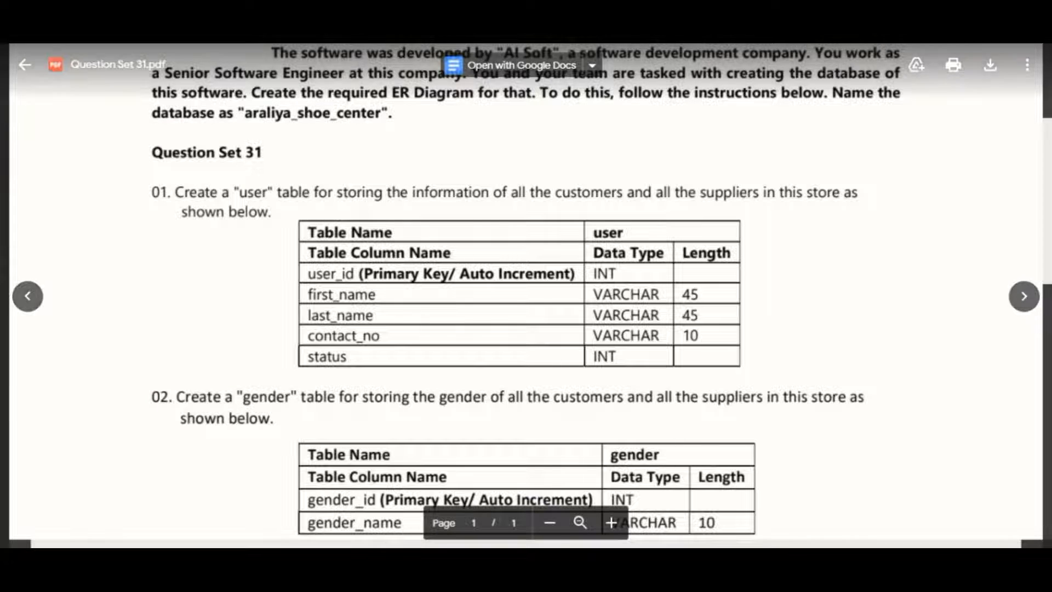
pyautogui.hotkey('alt', 'Tab')
pyautogui.click(197, 351)
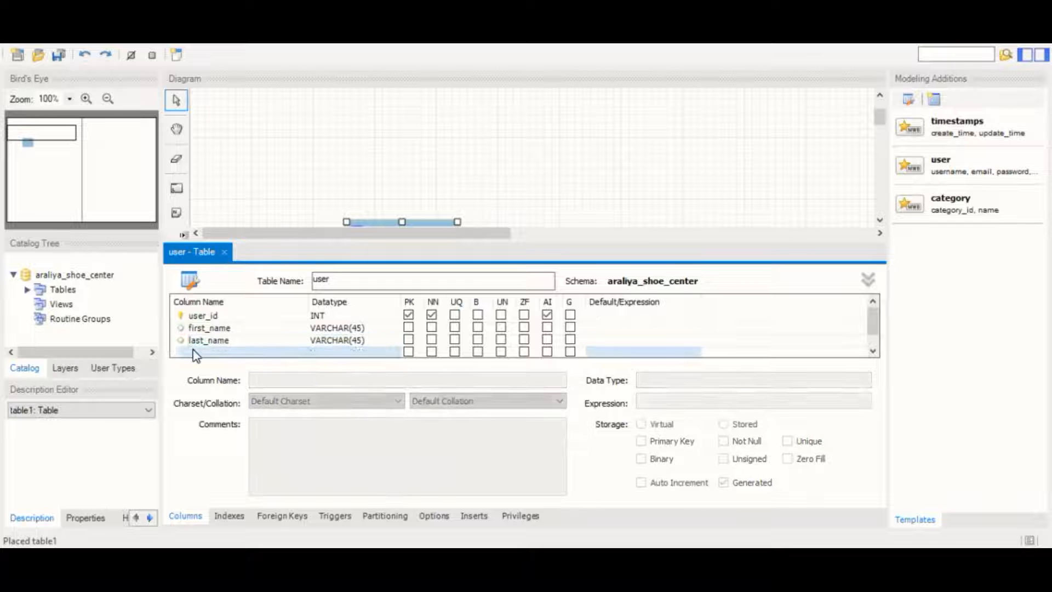
pyautogui.write('contact_no')
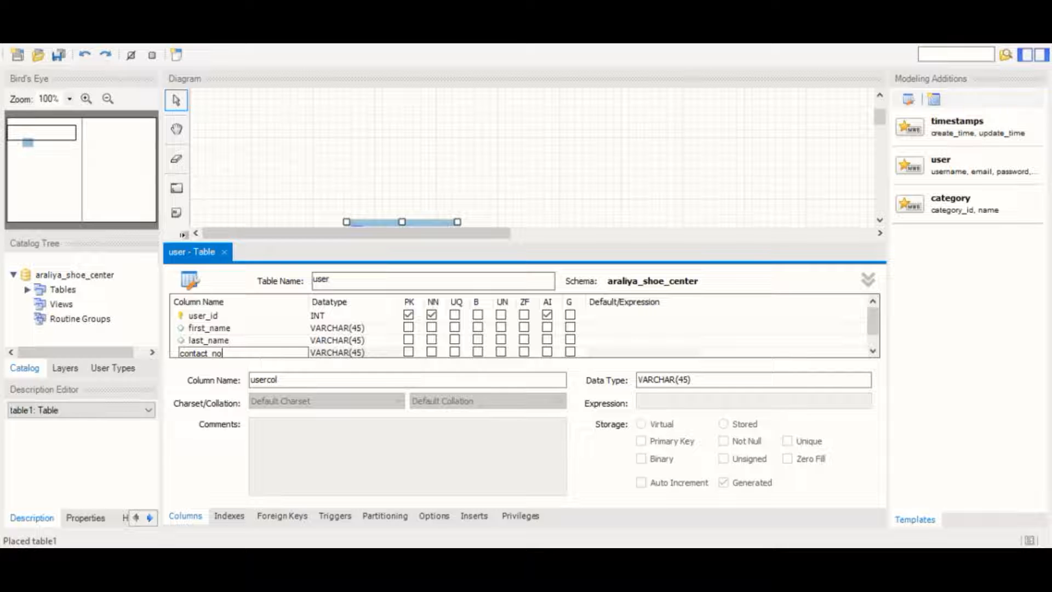
# - Look up the contact_no length in the PDF and set the datatype of the row just below contact_no to VARCHAR(10)
pyautogui.click(514, 560)
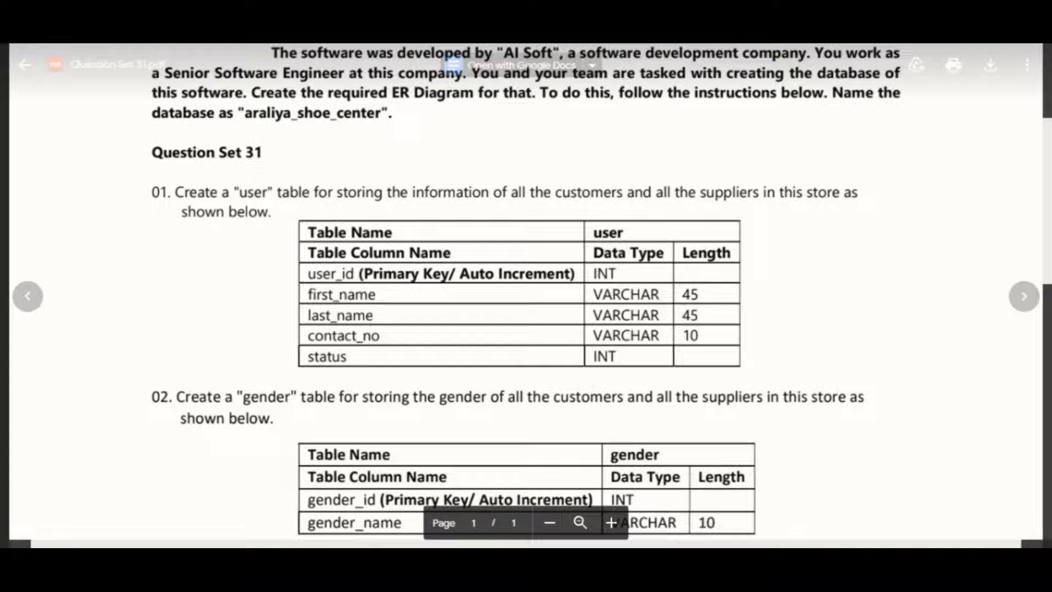
pyautogui.doubleClick(654, 337)
pyautogui.click(678, 334)
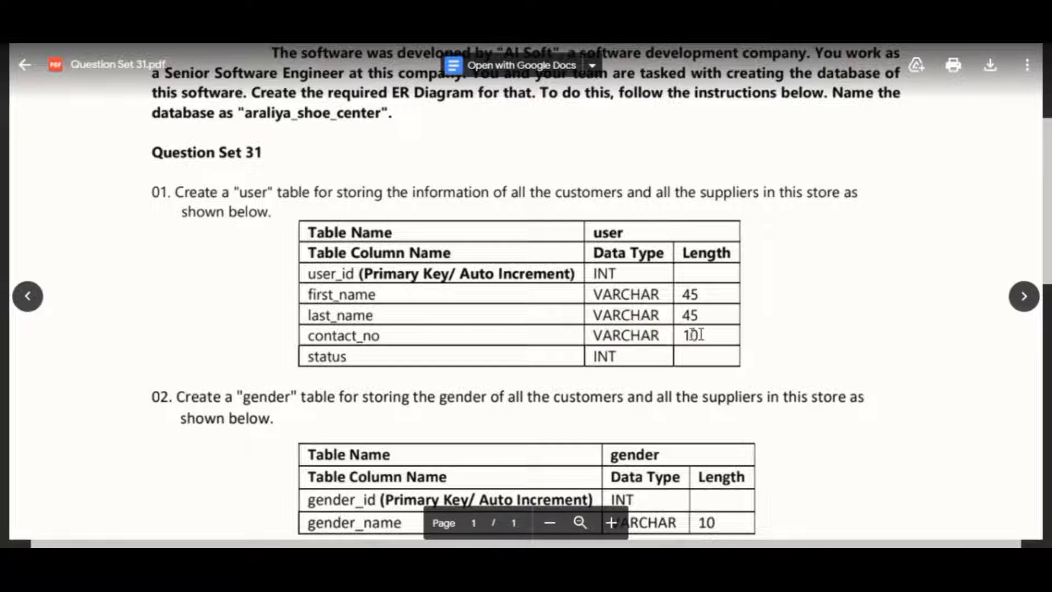
pyautogui.click(466, 560)
pyautogui.click(357, 353)
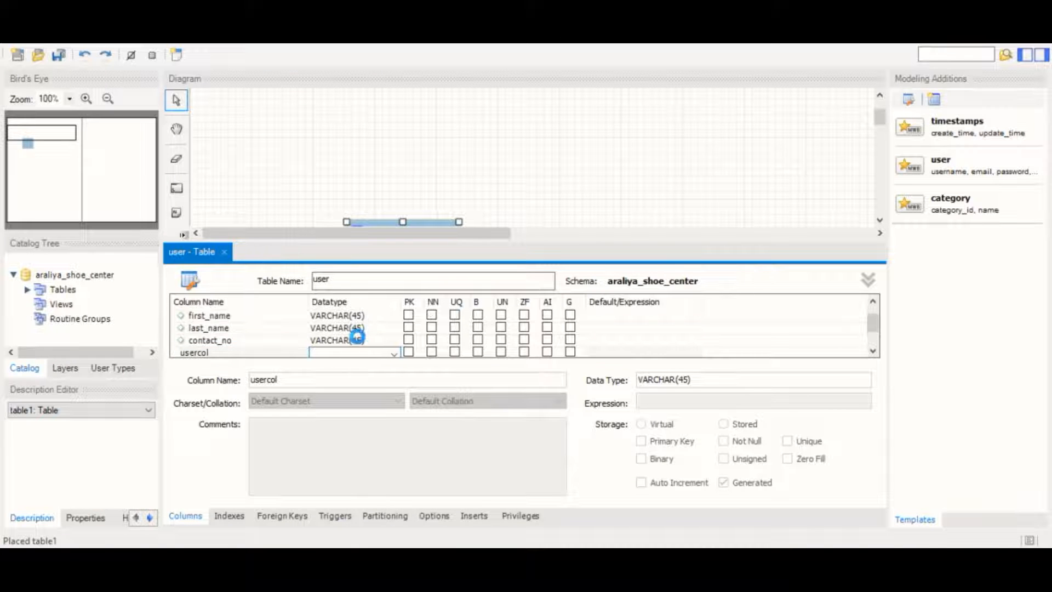
pyautogui.click(358, 338)
pyautogui.click(609, 312)
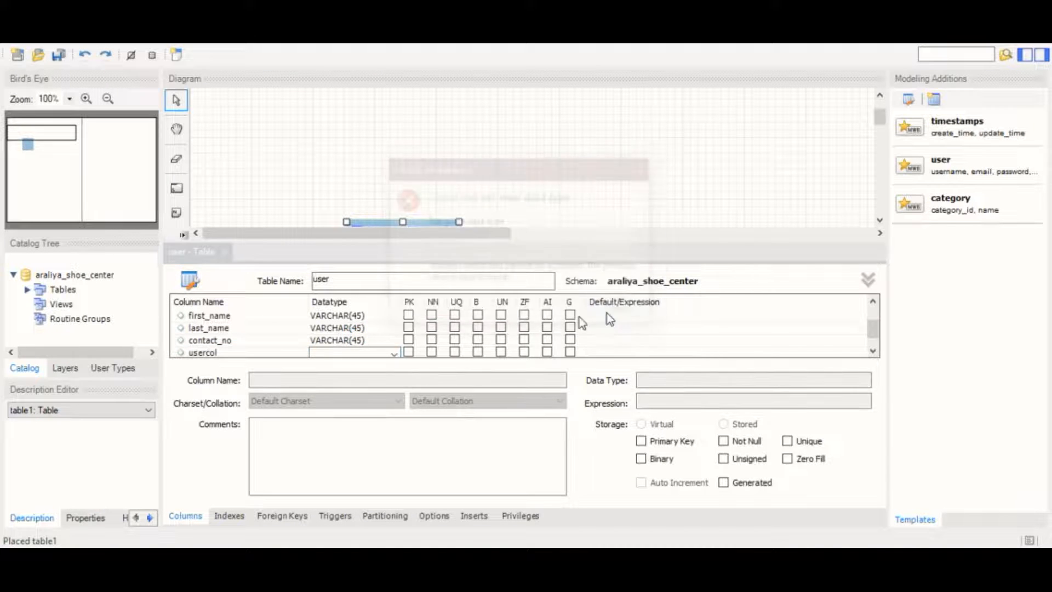
pyautogui.click(359, 341)
pyautogui.click(359, 341)
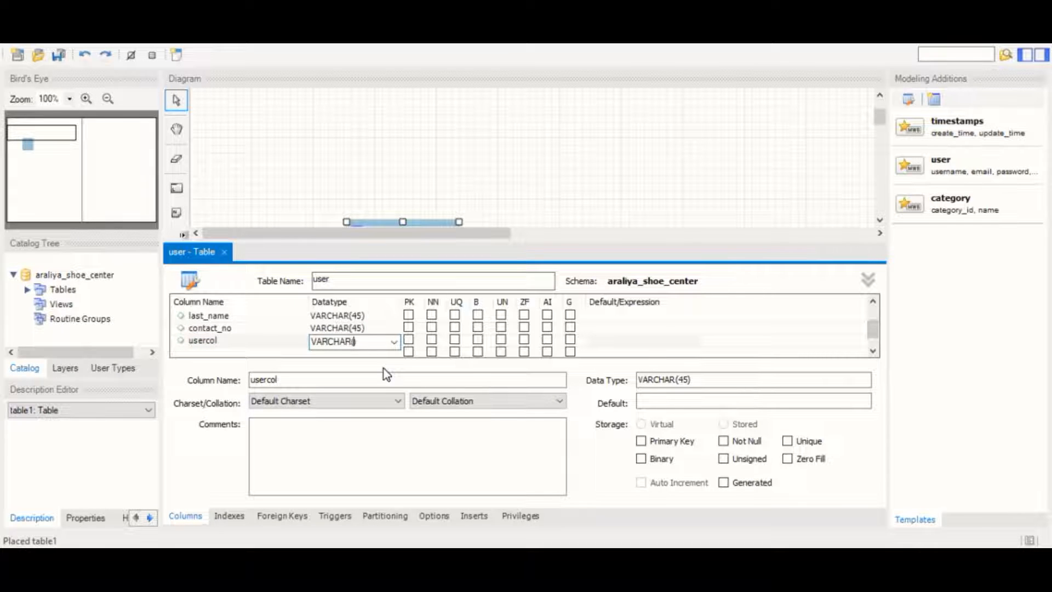
pyautogui.write('10')
# - Check the last user column in the PDF and add a status column with datatype INT
pyautogui.click(378, 573)
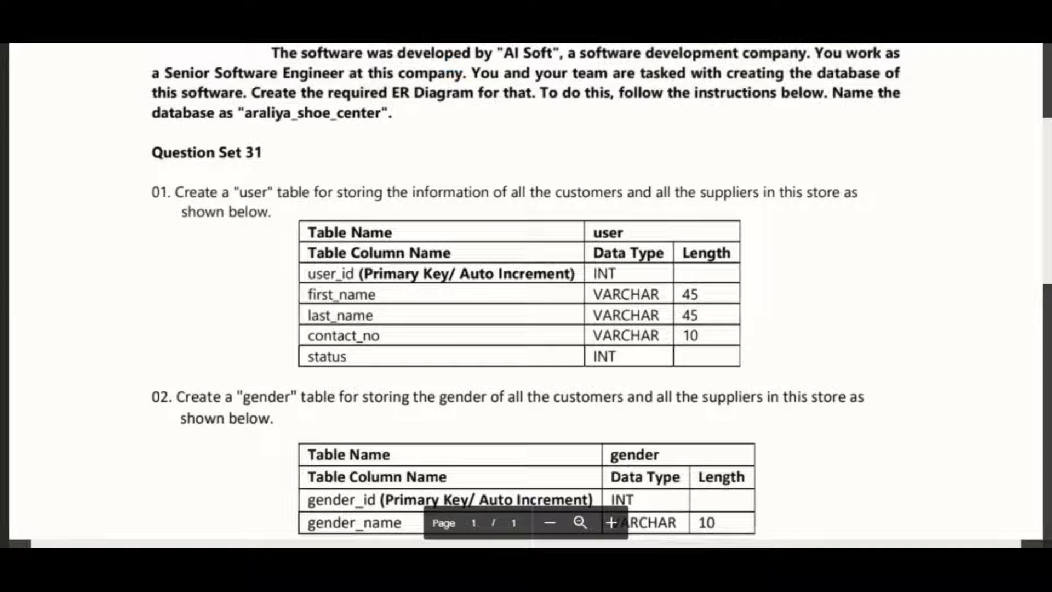
pyautogui.click(383, 572)
pyautogui.doubleClick(199, 353)
pyautogui.write('statu')
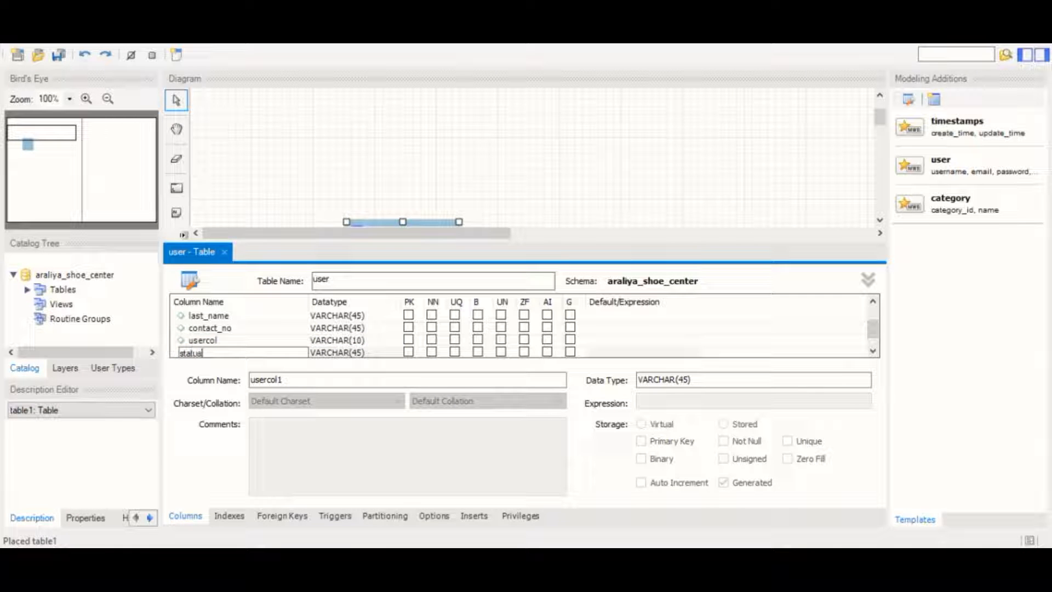
pyautogui.write('s')
pyautogui.click(317, 351)
pyautogui.click(322, 341)
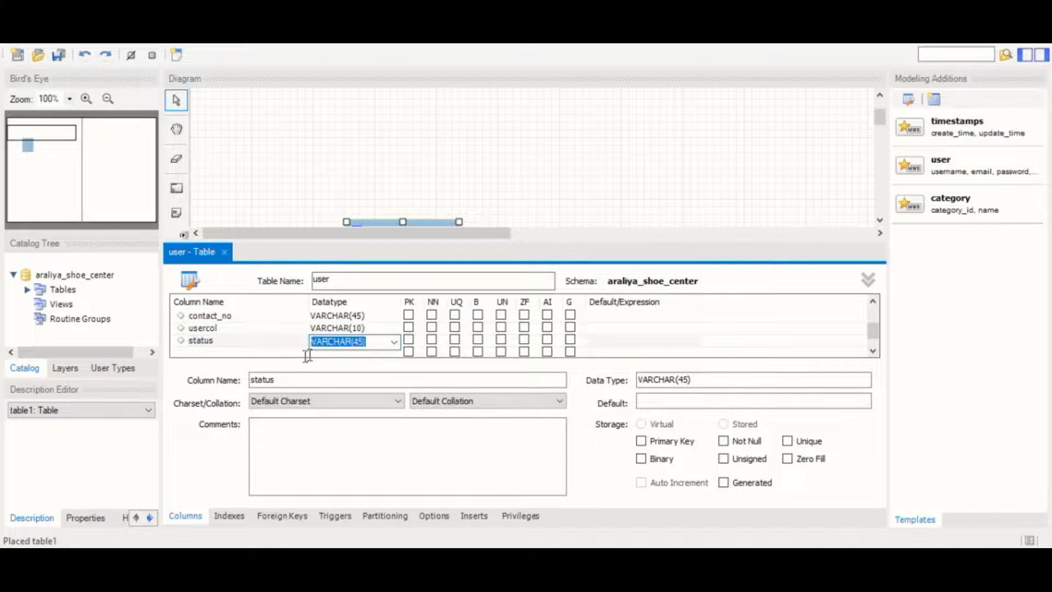
pyautogui.write('int')
# - Select contact_no, compare the user table with the PDF specification, and close the table editor
pyautogui.click(270, 317)
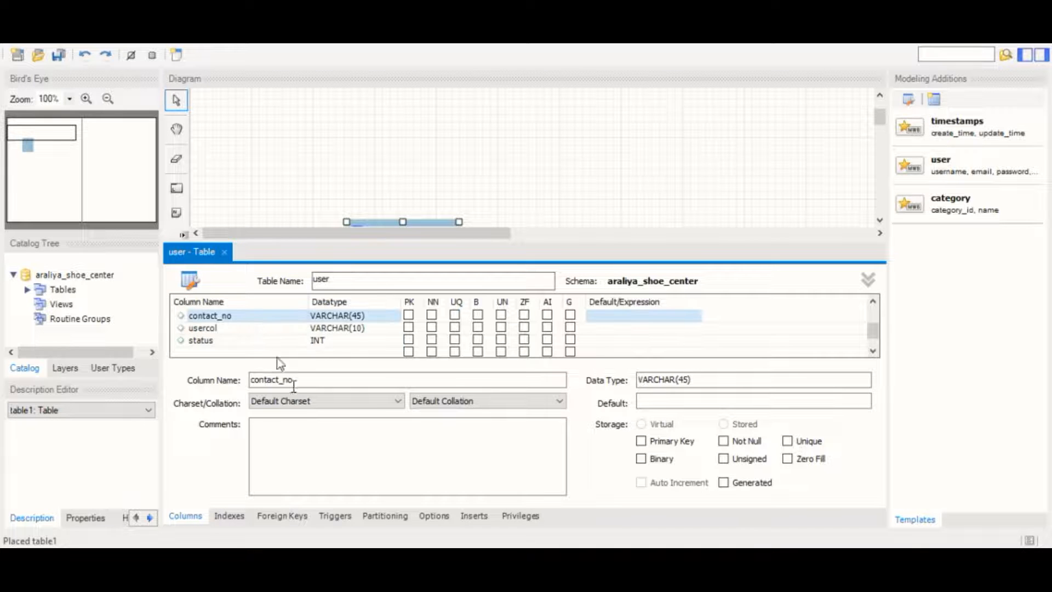
pyautogui.hotkey('alt', 'Tab')
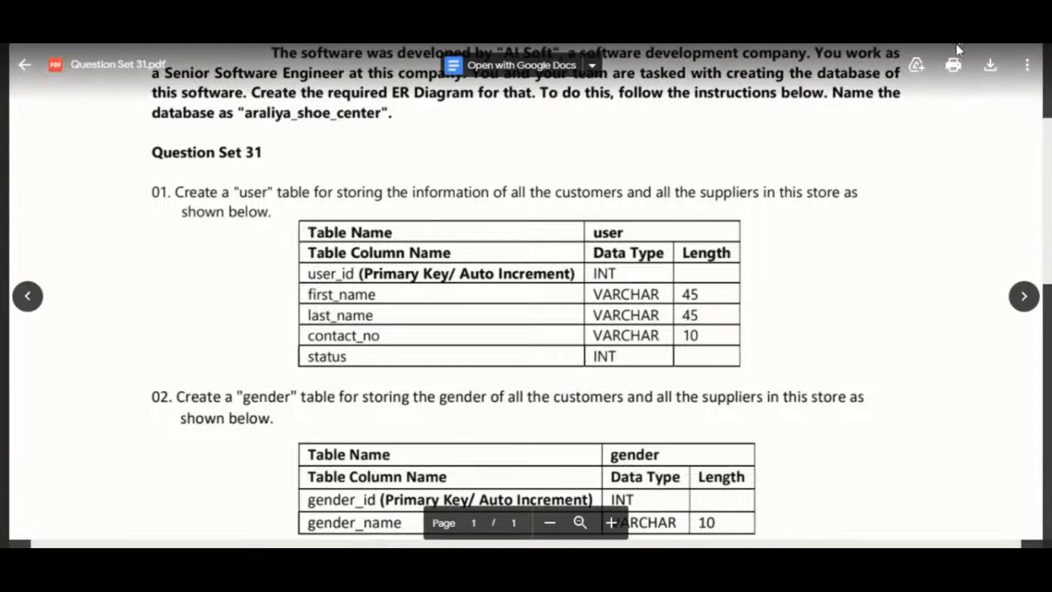
pyautogui.hotkey('alt', 'Tab')
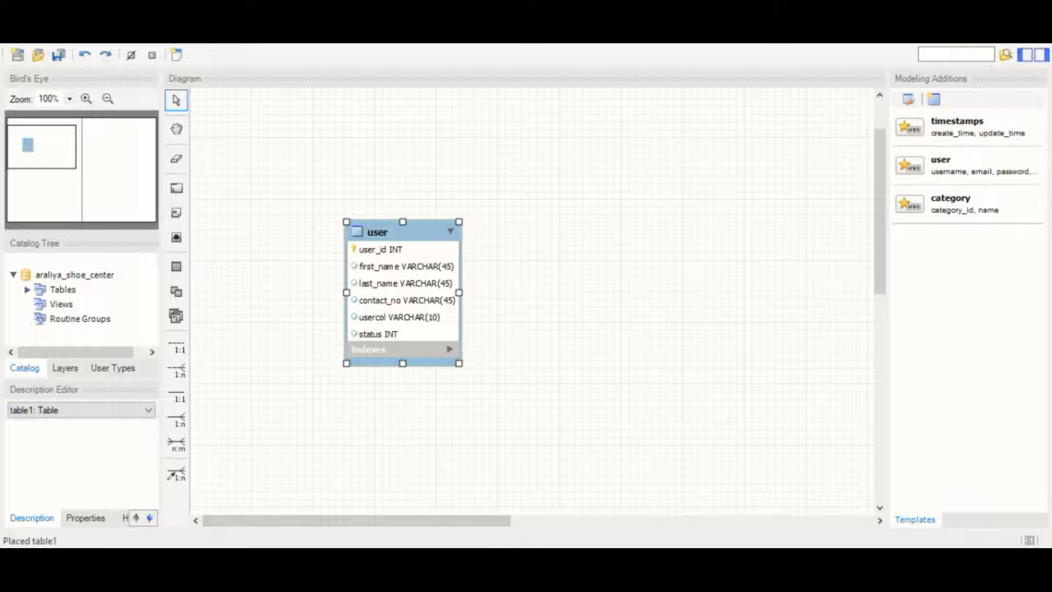
# - Check the gender table task in the PDF, then place a new table beside the user table and open it for editing
pyautogui.hotkey('alt', 'Tab')
pyautogui.scroll(5, 412, 347)
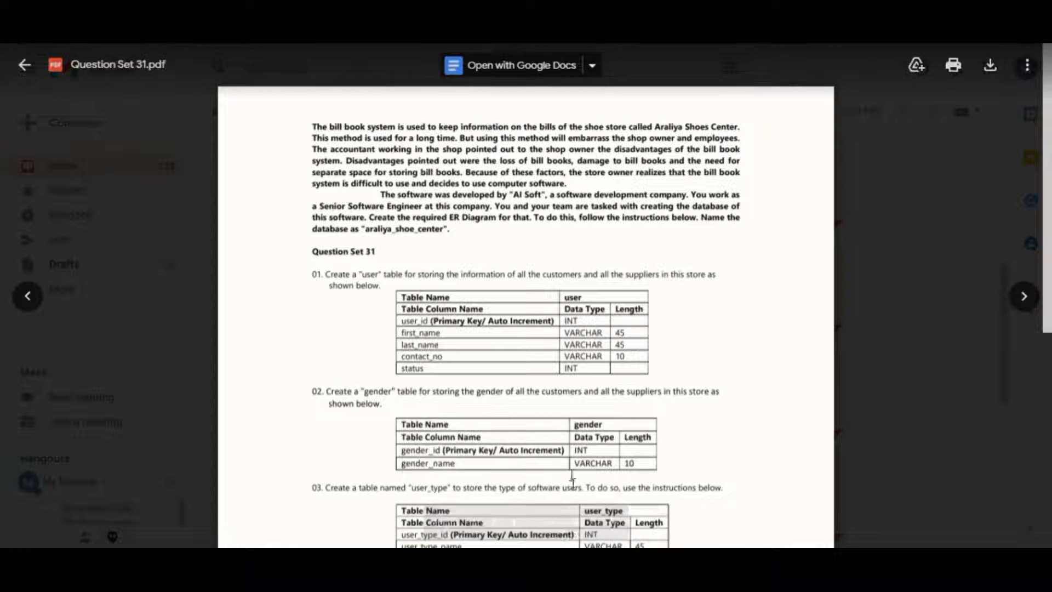
pyautogui.hotkey('alt', 'Tab')
pyautogui.click(176, 267)
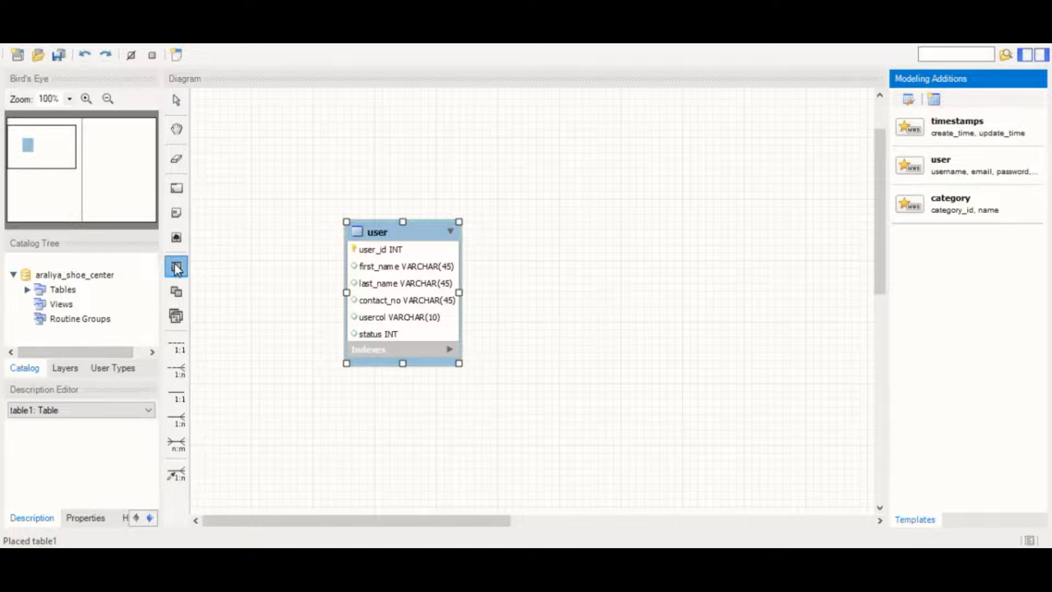
pyautogui.click(598, 316)
pyautogui.moveTo(637, 331); pyautogui.dragTo(593, 322)
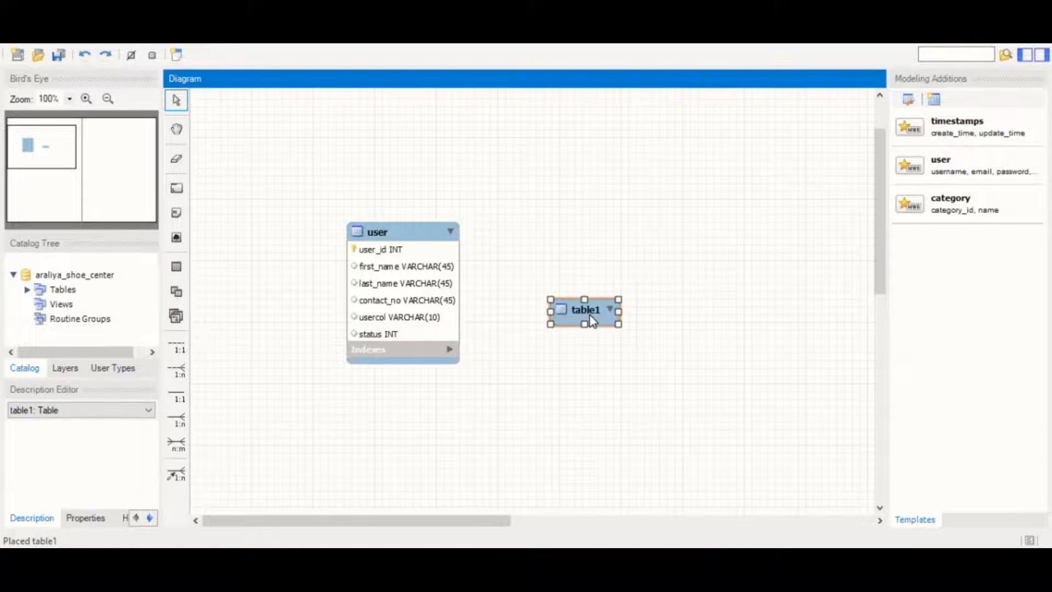
pyautogui.doubleClick(590, 316)
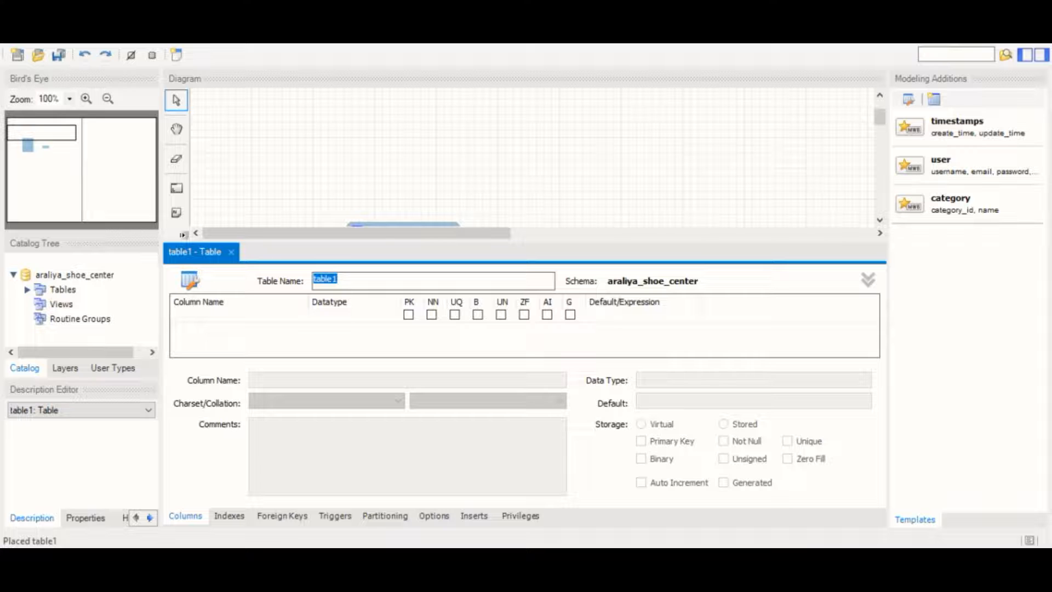
# - Name the new table gender and examine the gender_id row of its specification in the PDF
pyautogui.write('gender')
pyautogui.hotkey('alt', 'Tab')
pyautogui.scroll(-3, 493, 340)
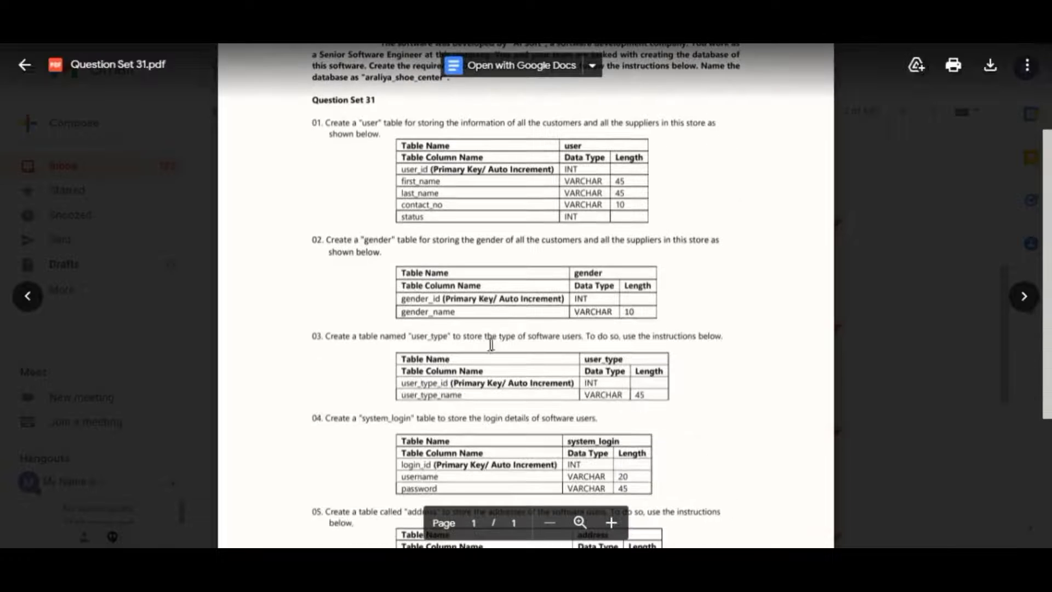
pyautogui.moveTo(565, 300); pyautogui.dragTo(398, 285)
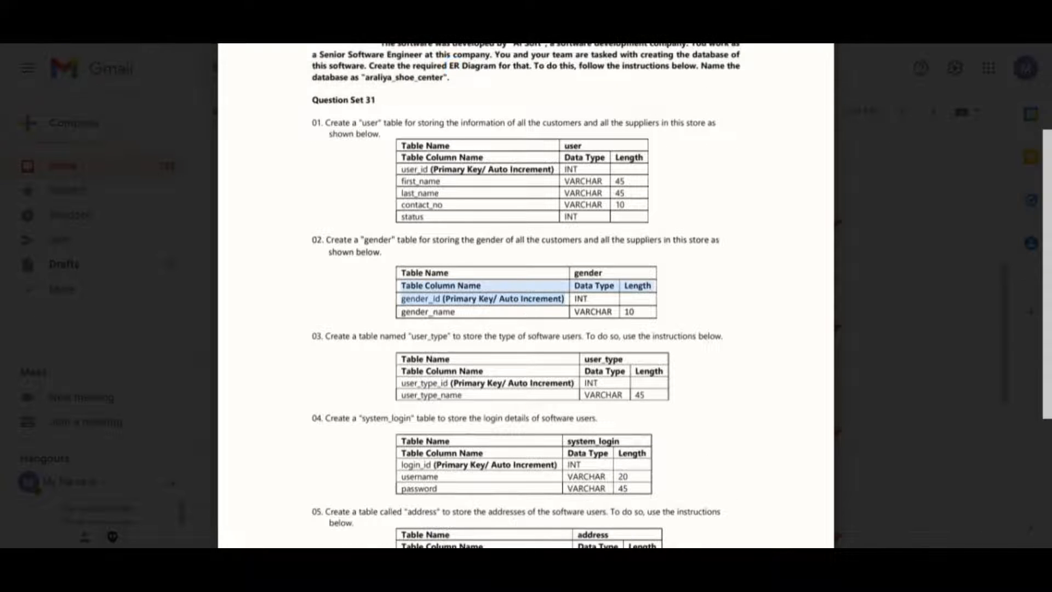
pyautogui.hotkey('alt', 'Tab')
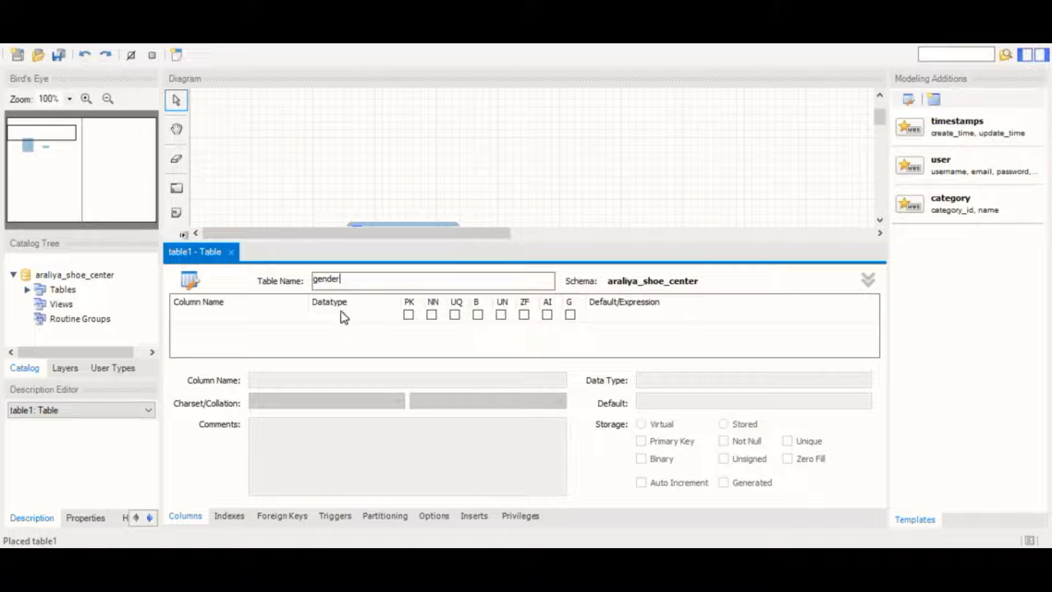
# - Add gender_id as a not-null, auto-increment INT primary key and check the gender table's remaining column in the PDF
pyautogui.doubleClick(240, 315)
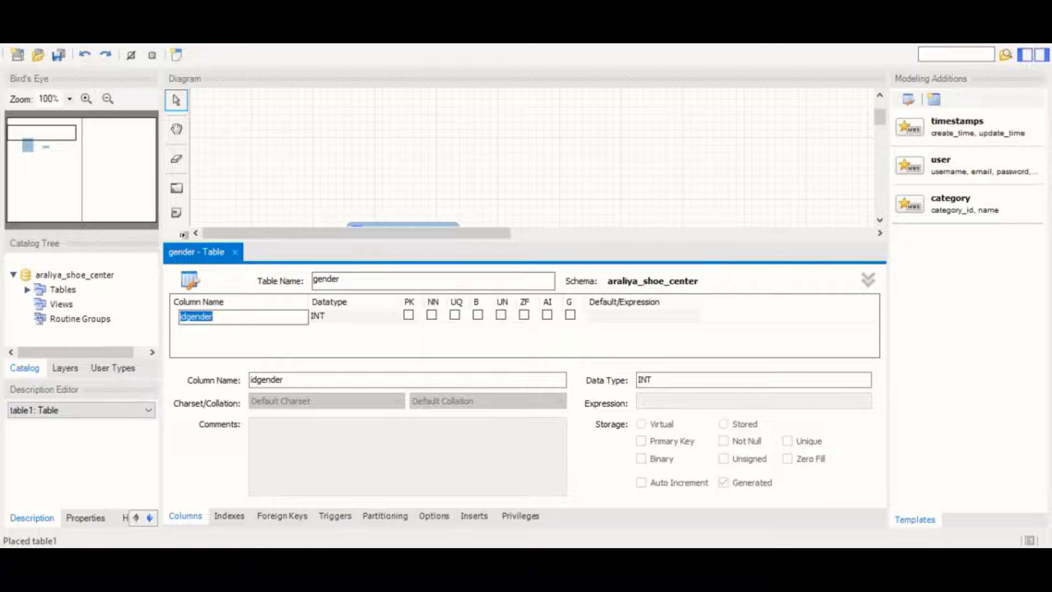
pyautogui.write('ge')
pyautogui.click(547, 314)
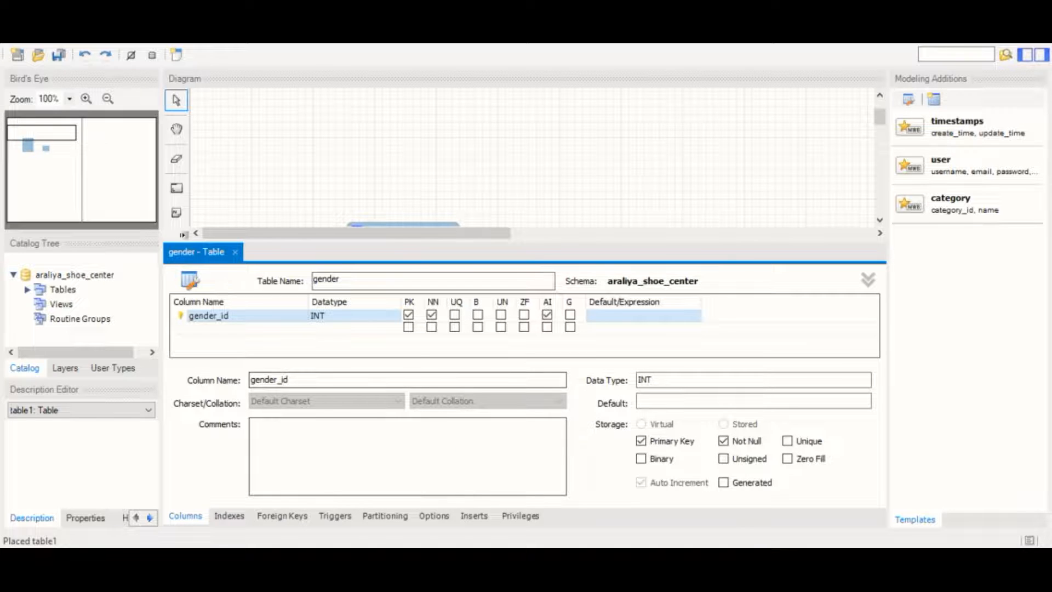
pyautogui.hotkey('alt', 'Tab')
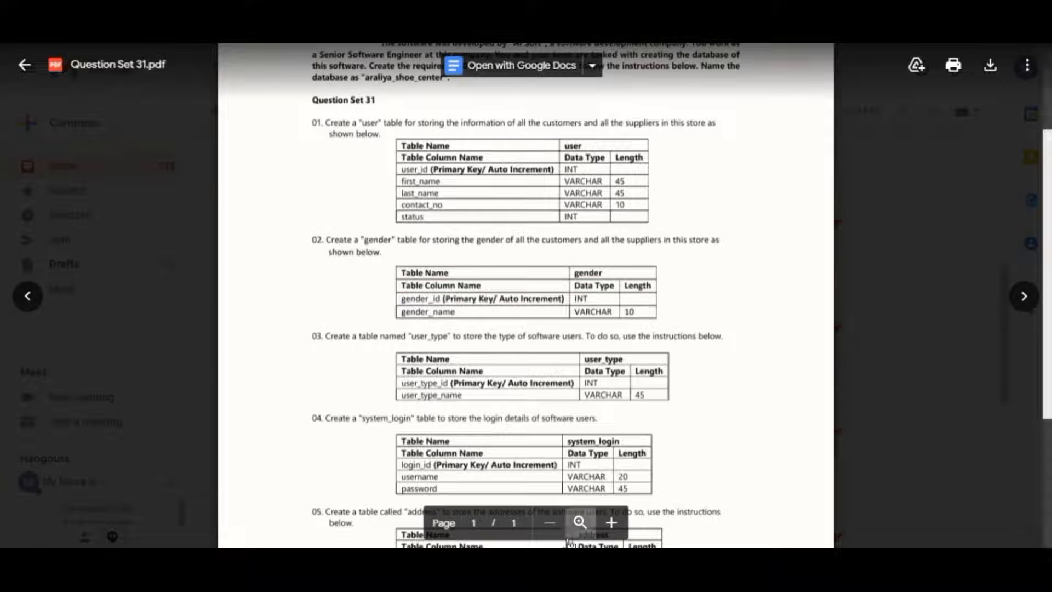
# - Name the gender table's second column gender_name and check its data type and length in the PDF
pyautogui.hotkey('alt', 'Tab')
pyautogui.doubleClick(226, 328)
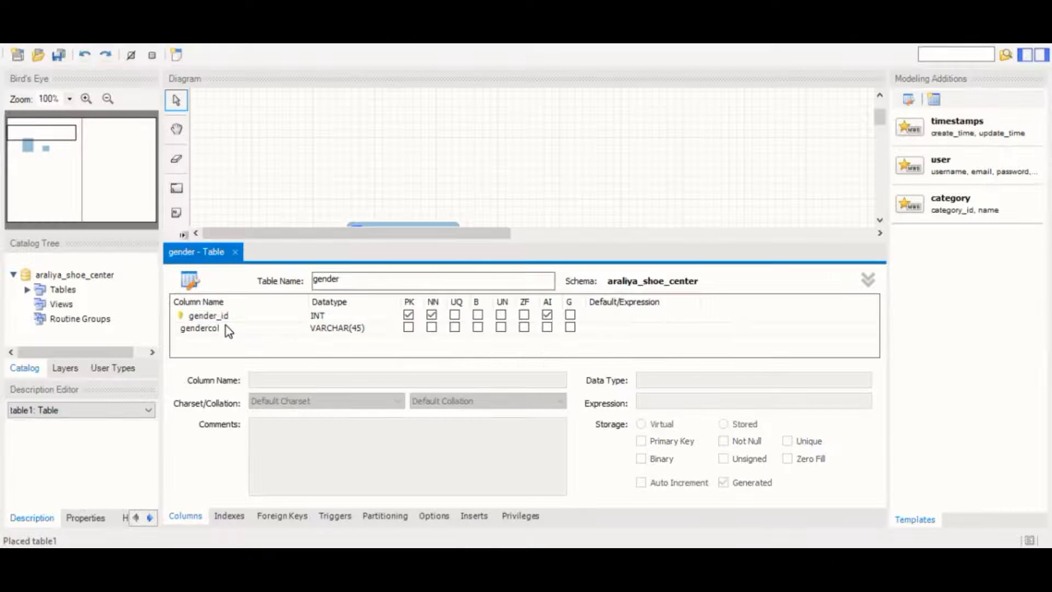
pyautogui.write('gend')
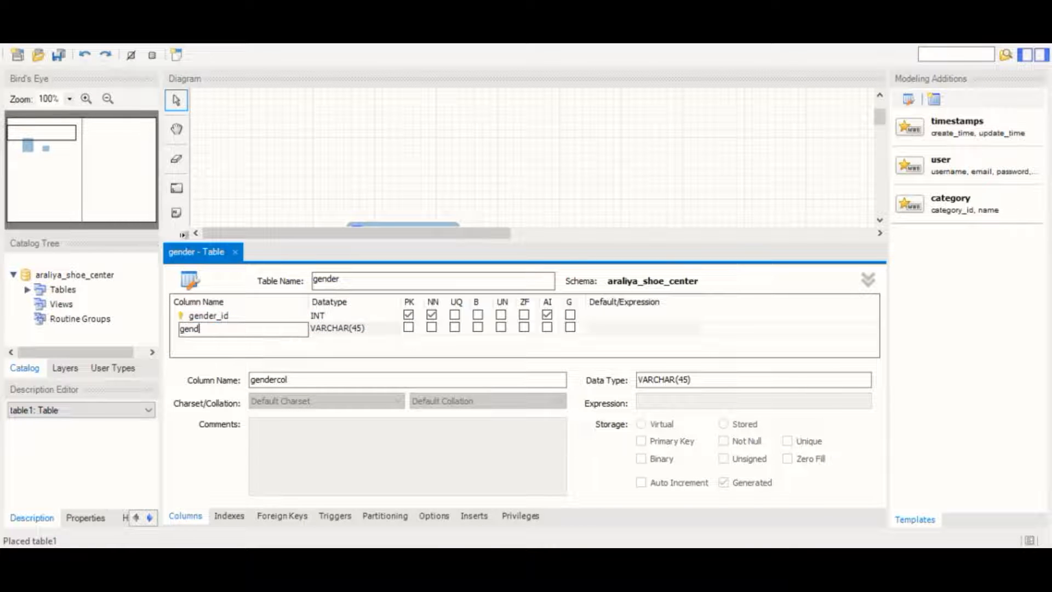
pyautogui.write('er_name')
pyautogui.hotkey('alt', 'Tab')
pyautogui.moveTo(573, 311); pyautogui.dragTo(634, 311)
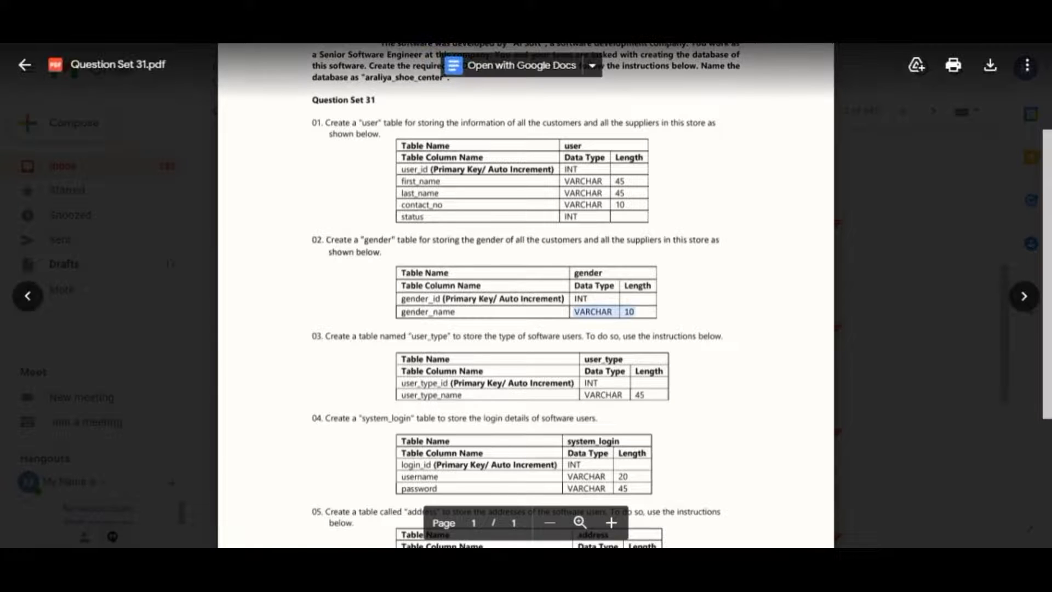
pyautogui.doubleClick(640, 288)
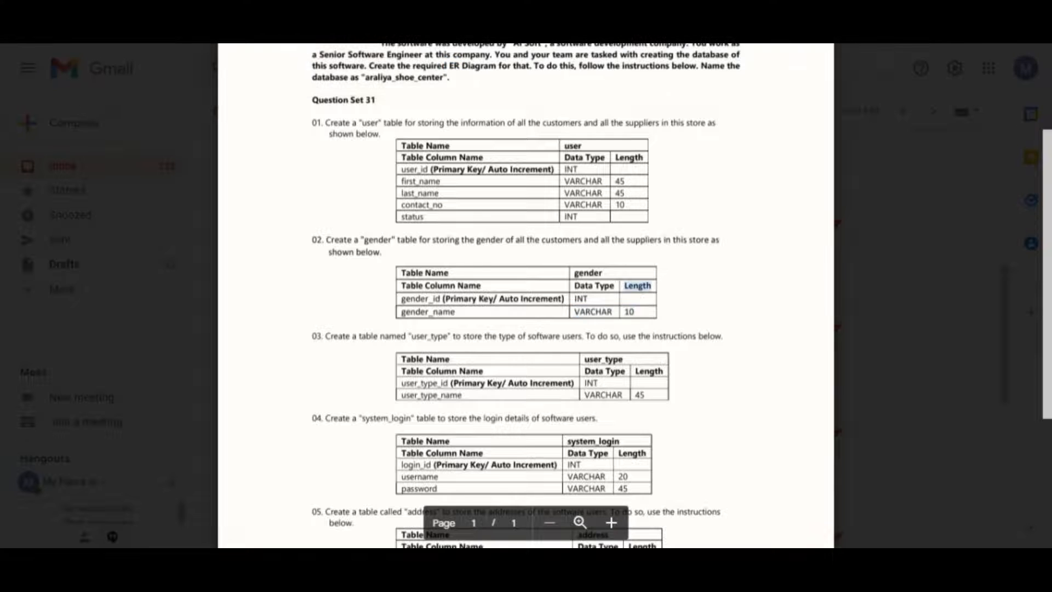
pyautogui.click(640, 290)
pyautogui.hotkey('alt', 'Tab')
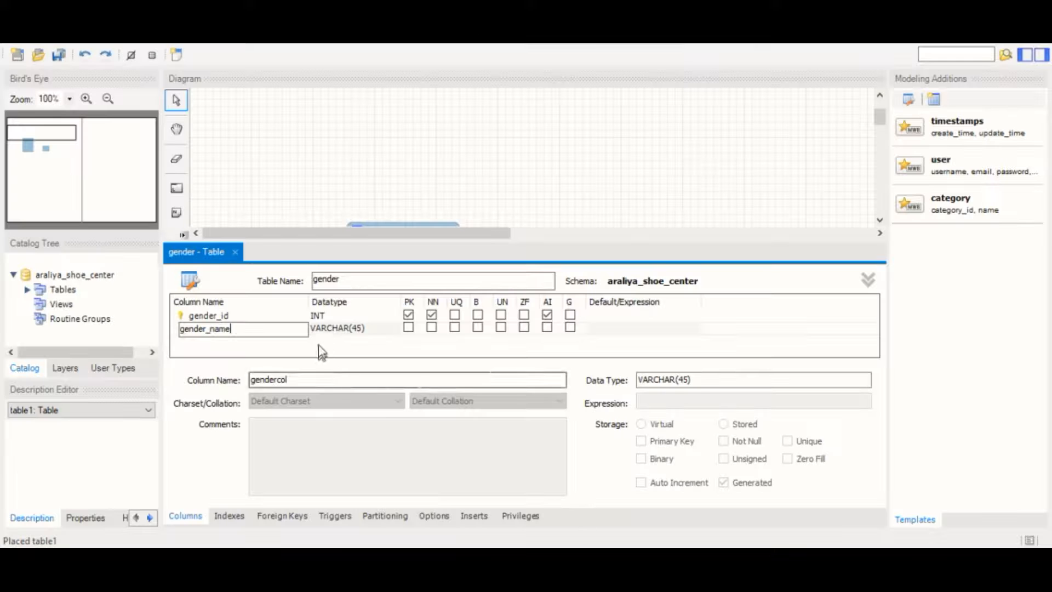
# - Set gender_name's datatype to VARCHAR(10), close the table editor, and move the gender table up beside the user table
pyautogui.click(359, 328)
pyautogui.click(359, 328)
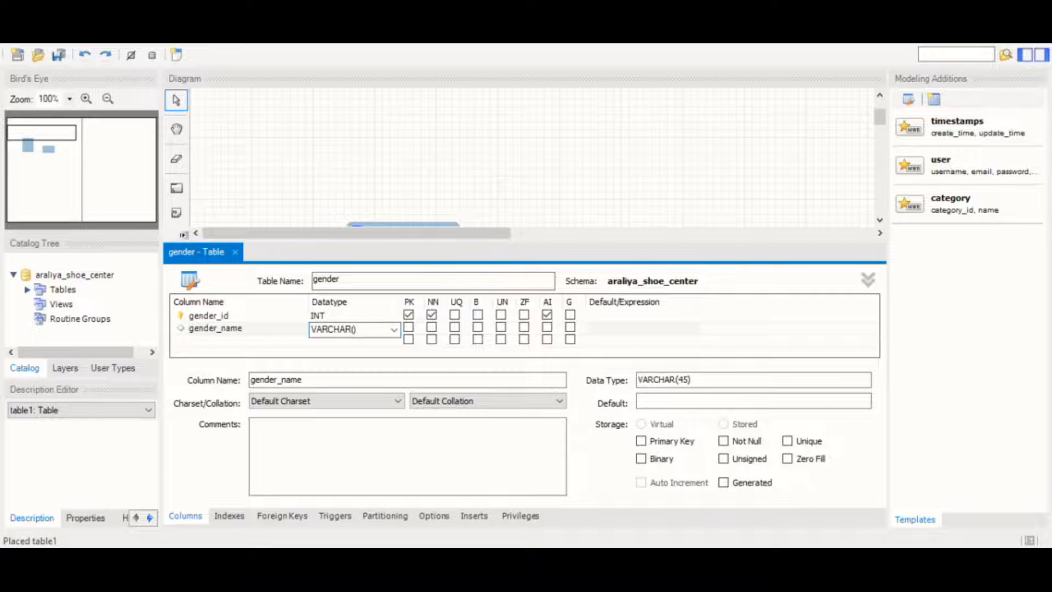
pyautogui.click(970, 44)
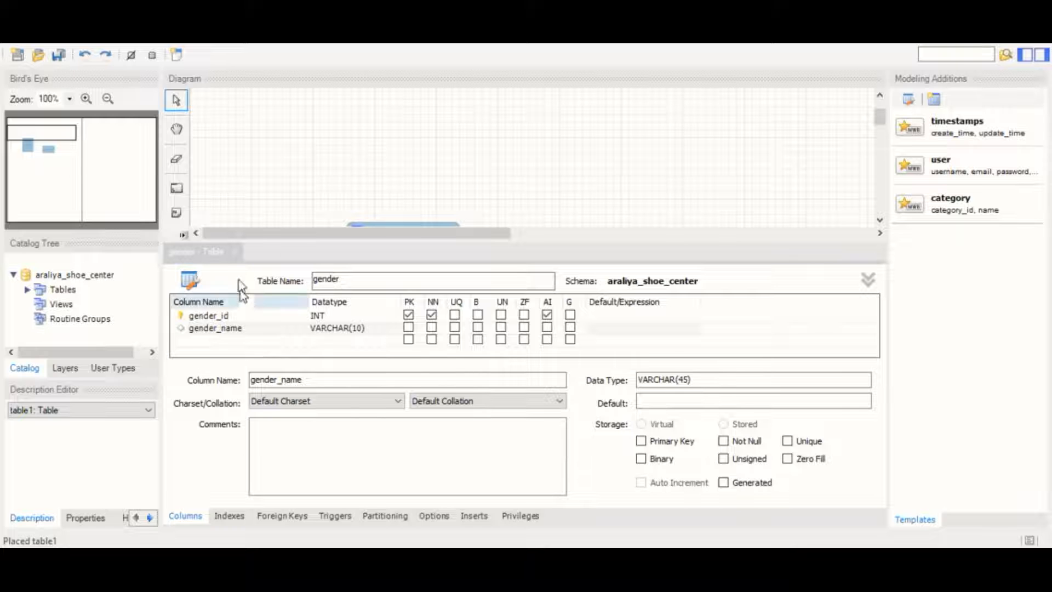
pyautogui.click(234, 252)
pyautogui.moveTo(585, 331); pyautogui.dragTo(558, 259)
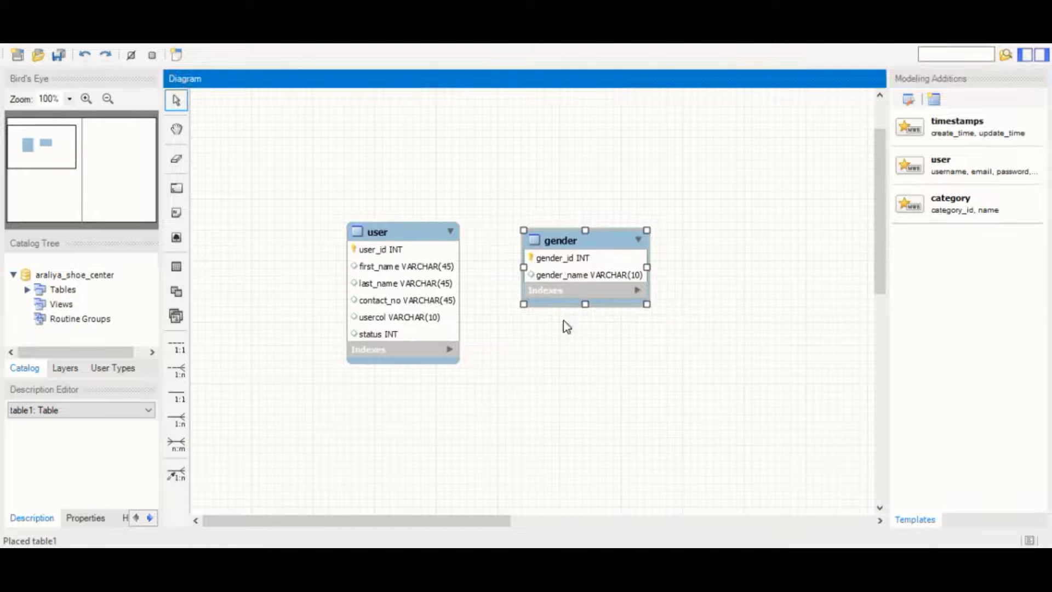
# - Check the user_type table task in the PDF, then place a new table below the gender table and open it for editing
pyautogui.click(513, 559)
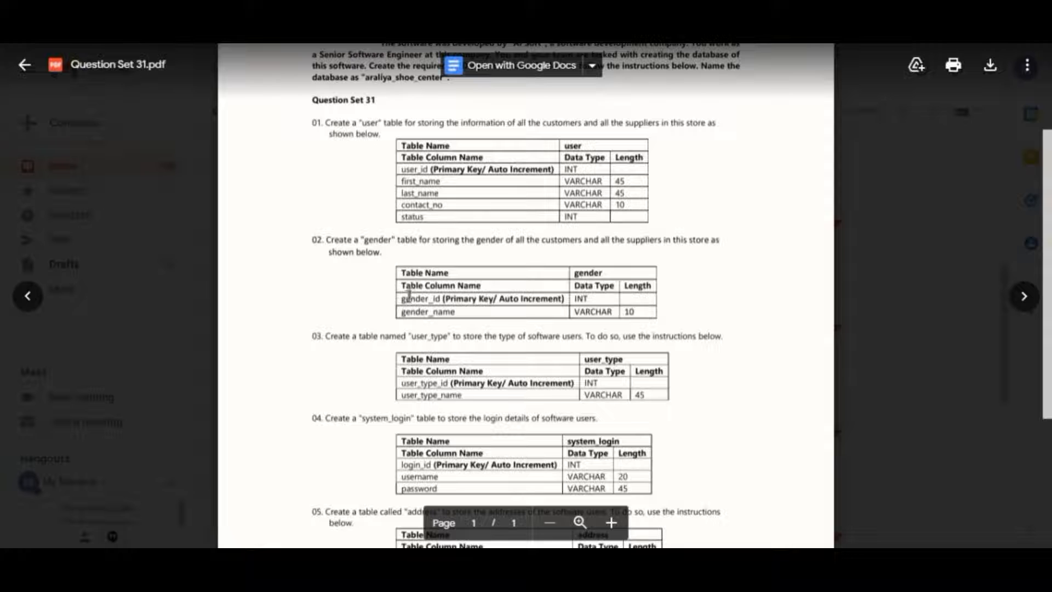
pyautogui.moveTo(325, 337); pyautogui.dragTo(407, 338)
pyautogui.click(438, 339)
pyautogui.doubleClick(429, 336)
pyautogui.click(352, 354)
pyautogui.scroll(-1, 603, 320)
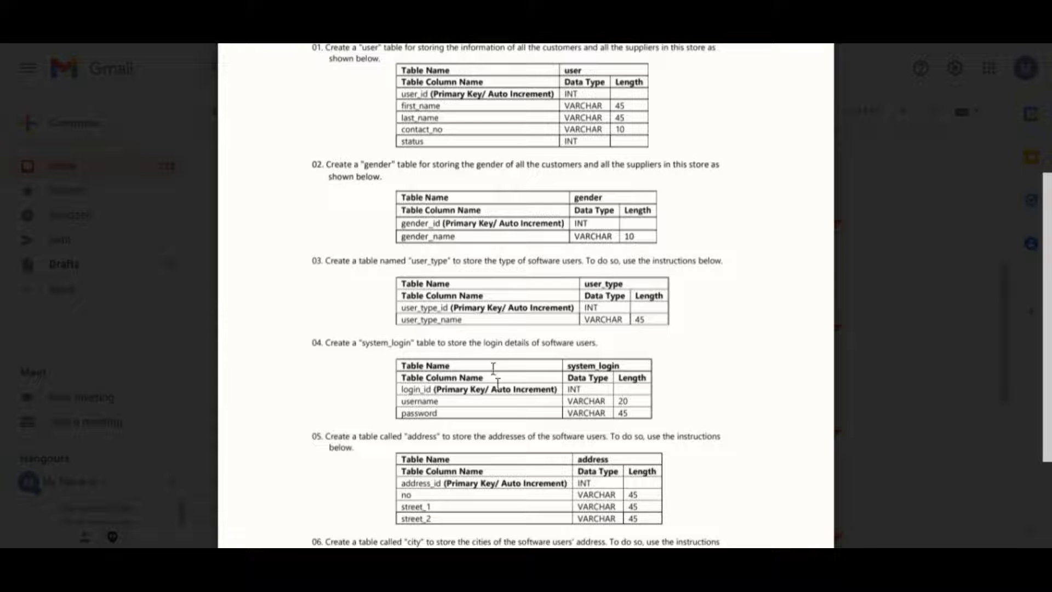
pyautogui.click(556, 573)
pyautogui.click(176, 266)
pyautogui.click(576, 391)
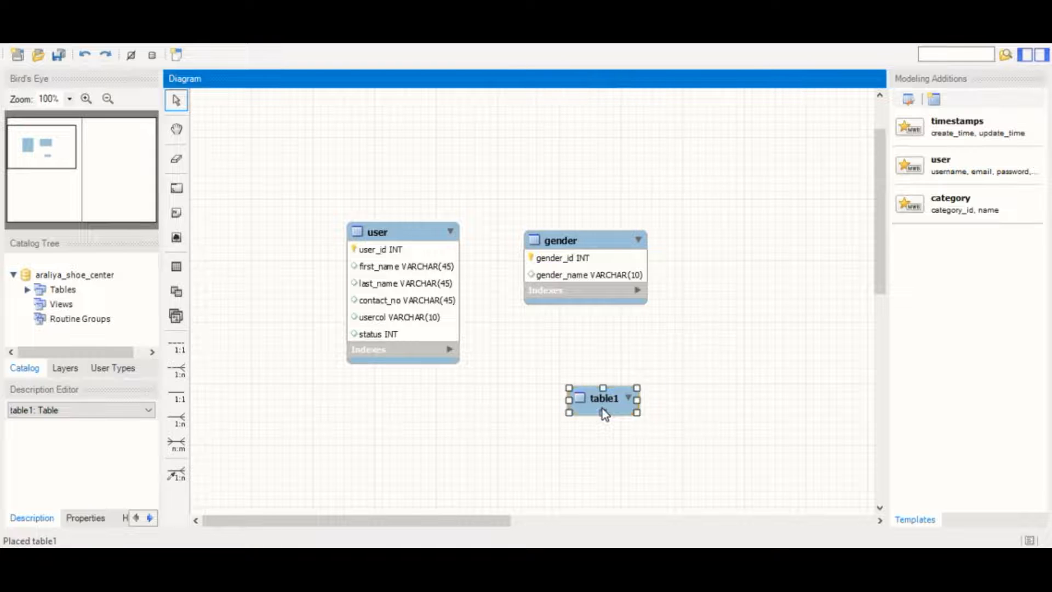
pyautogui.doubleClick(603, 404)
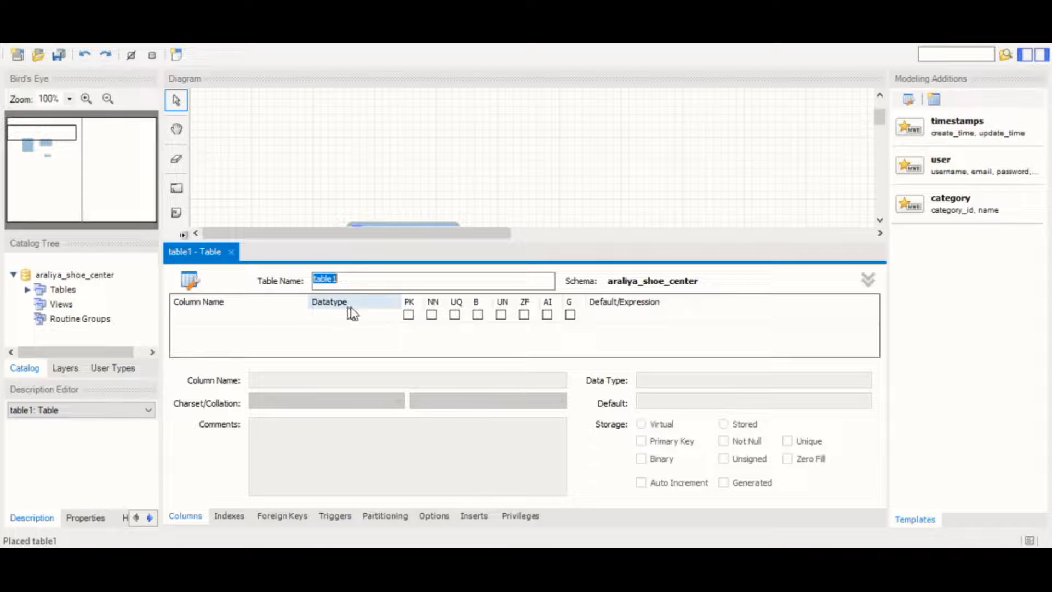
# - Name the new table user_type and add user_type_id as a not-null, auto-increment INT primary key
pyautogui.write('user_type')
pyautogui.click(228, 316)
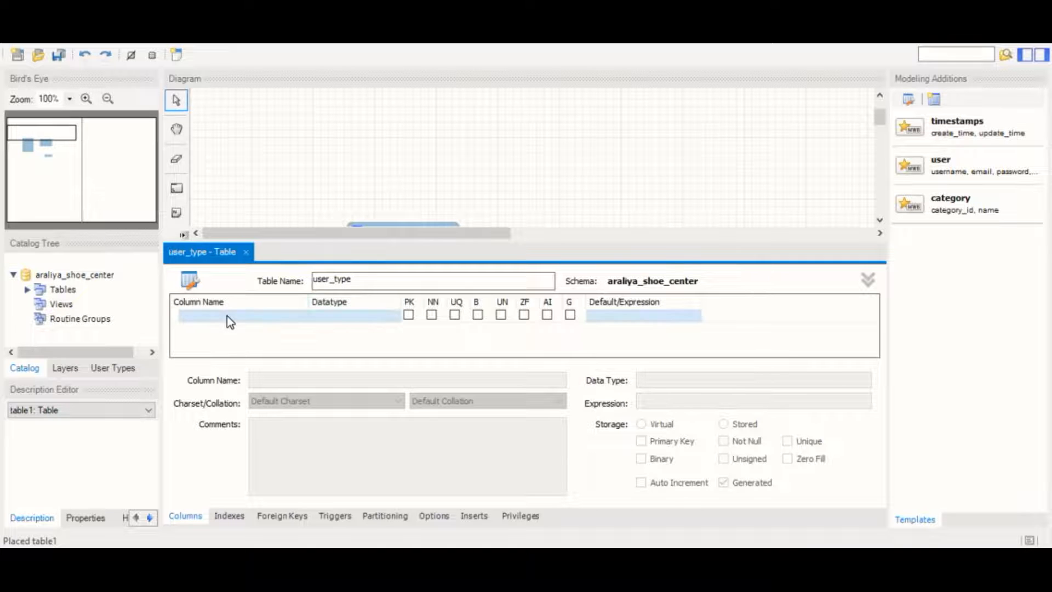
pyautogui.write('user_type_id')
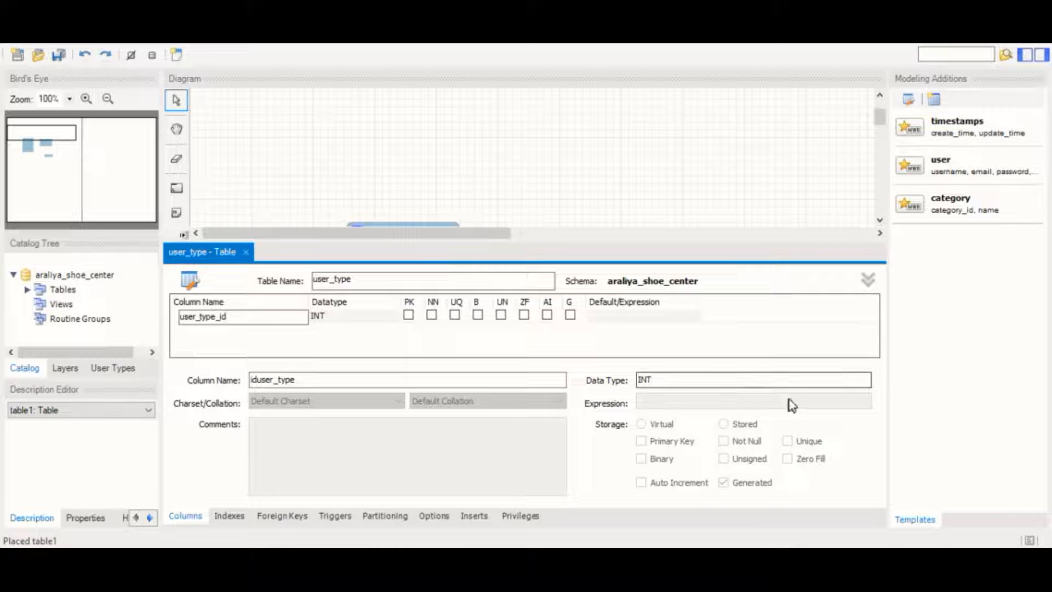
pyautogui.click(547, 314)
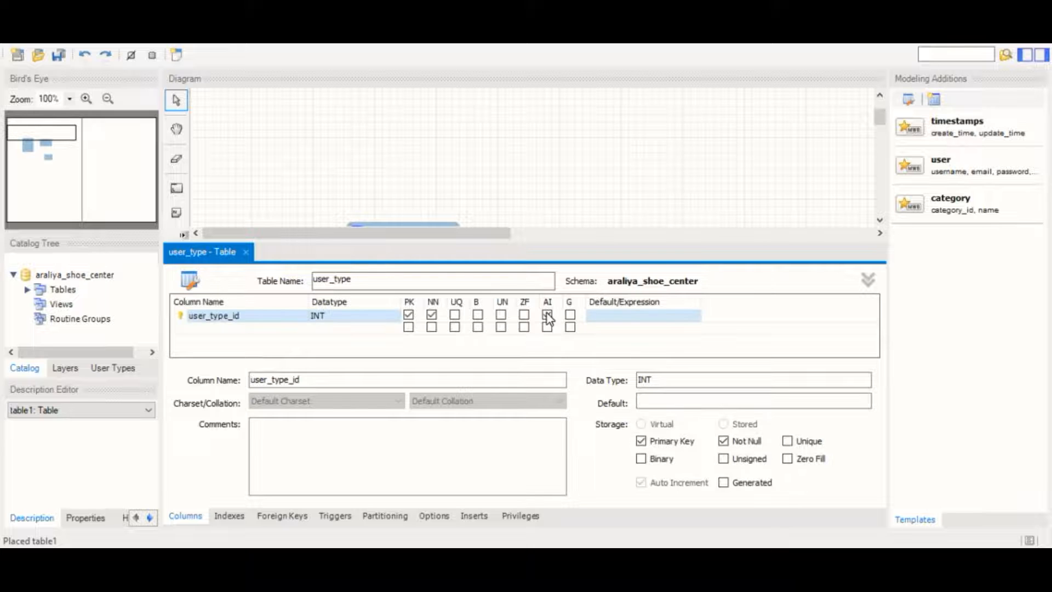
# - Add user_type_name as a VARCHAR(45) column per the PDF, then move the user_type table to the right of the gender table
pyautogui.click(226, 328)
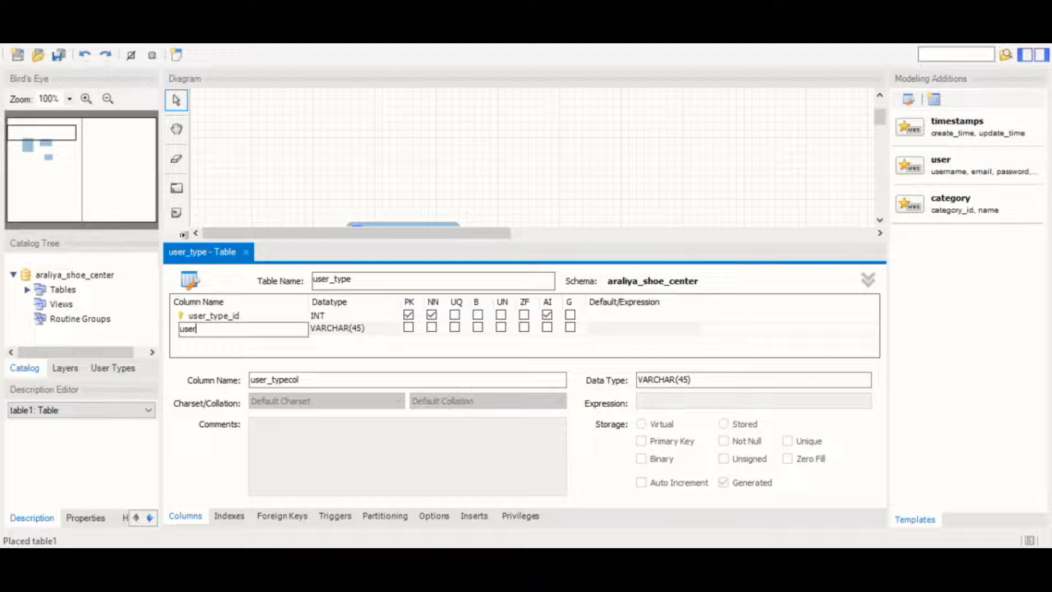
pyautogui.write('e_name')
pyautogui.press('Return')
pyautogui.hotkey('alt', 'Tab')
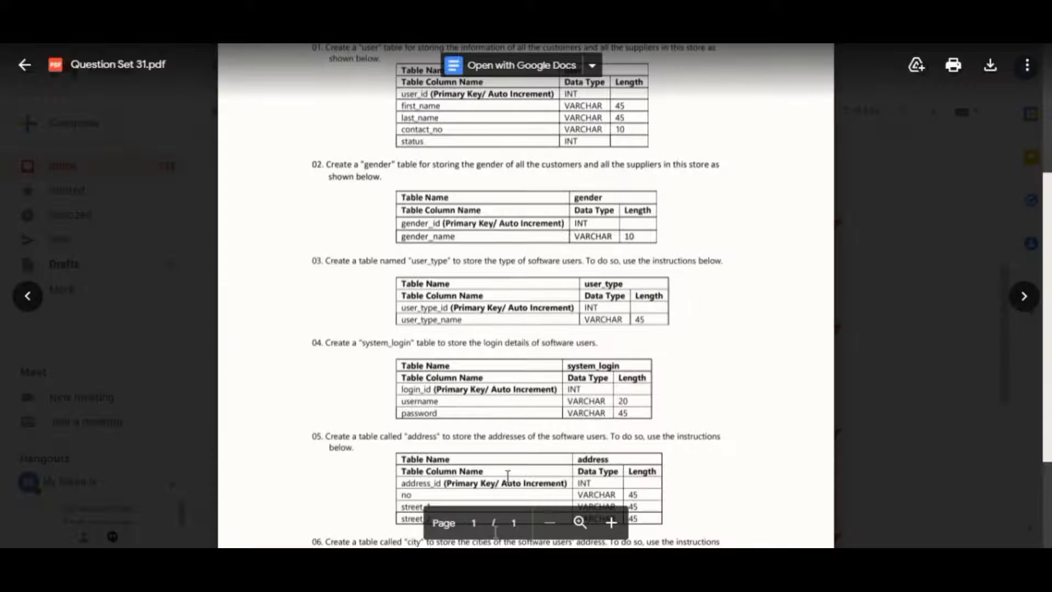
pyautogui.moveTo(584, 320); pyautogui.dragTo(621, 319)
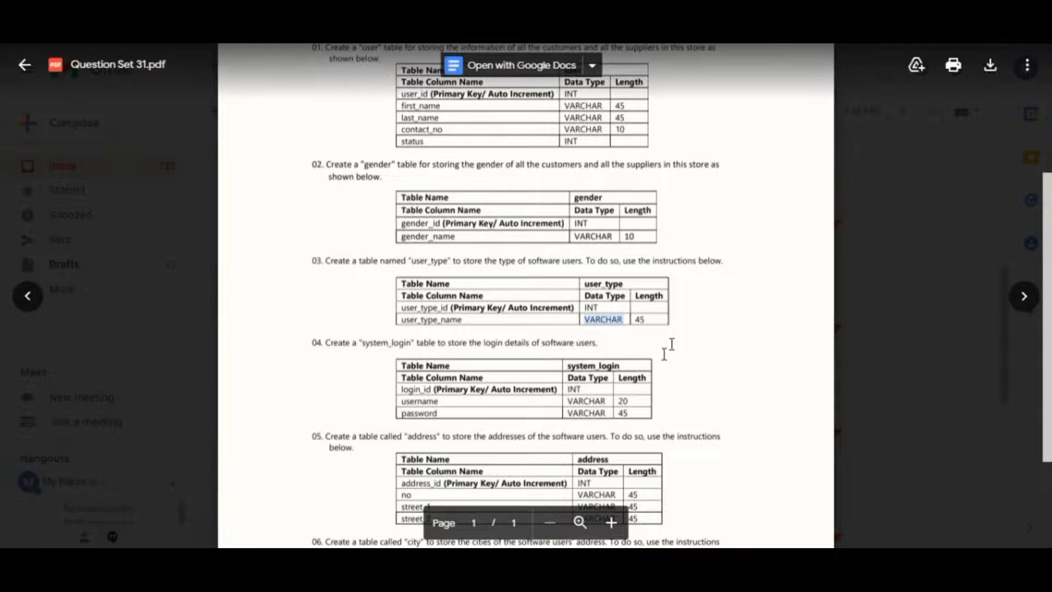
pyautogui.hotkey('alt', 'Tab')
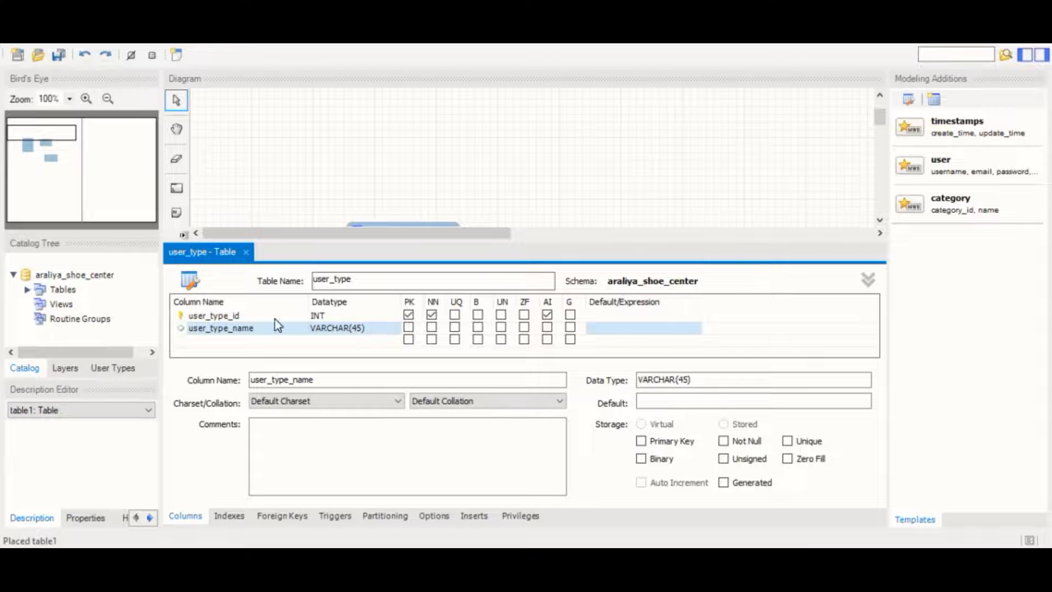
pyautogui.click(245, 252)
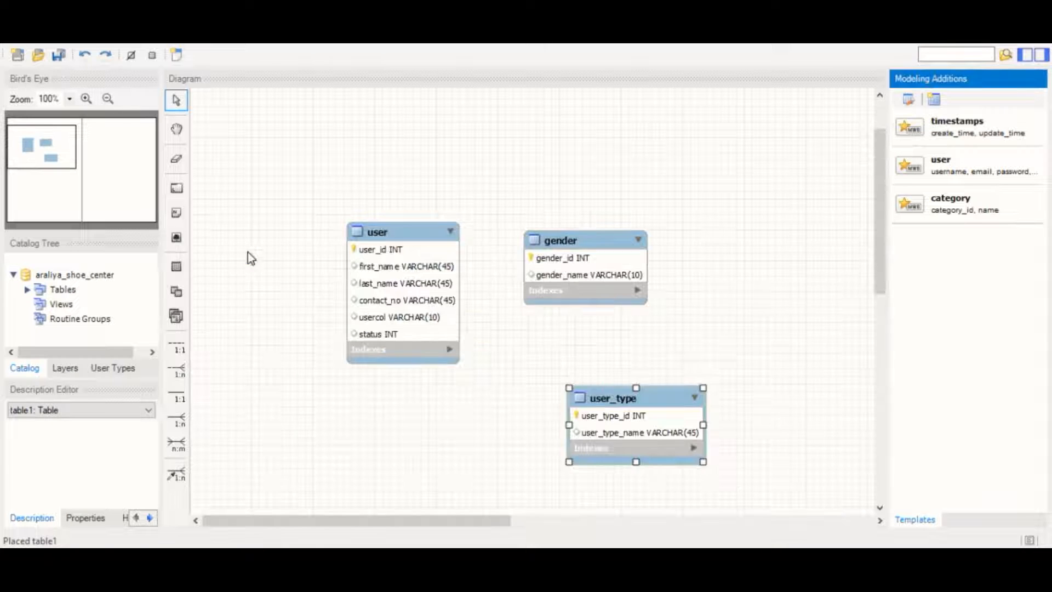
pyautogui.moveTo(634, 437); pyautogui.dragTo(740, 326)
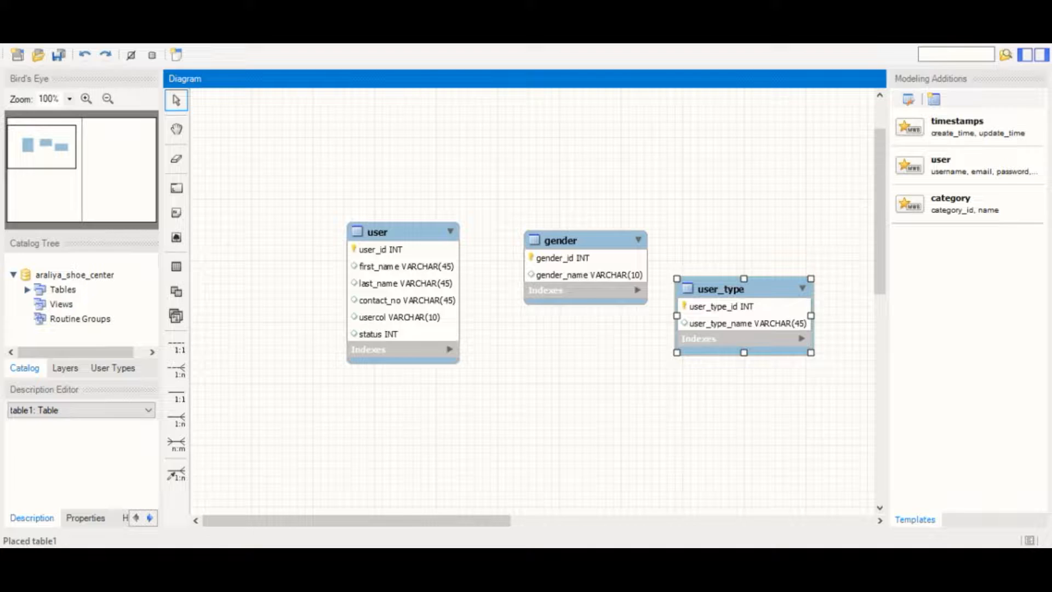
# - Examine the system_login table's columns, data types and lengths in the PDF
pyautogui.hotkey('alt', 'Tab')
pyautogui.scroll(-2, 741, 326)
pyautogui.scroll(2, 741, 326)
pyautogui.click(741, 326)
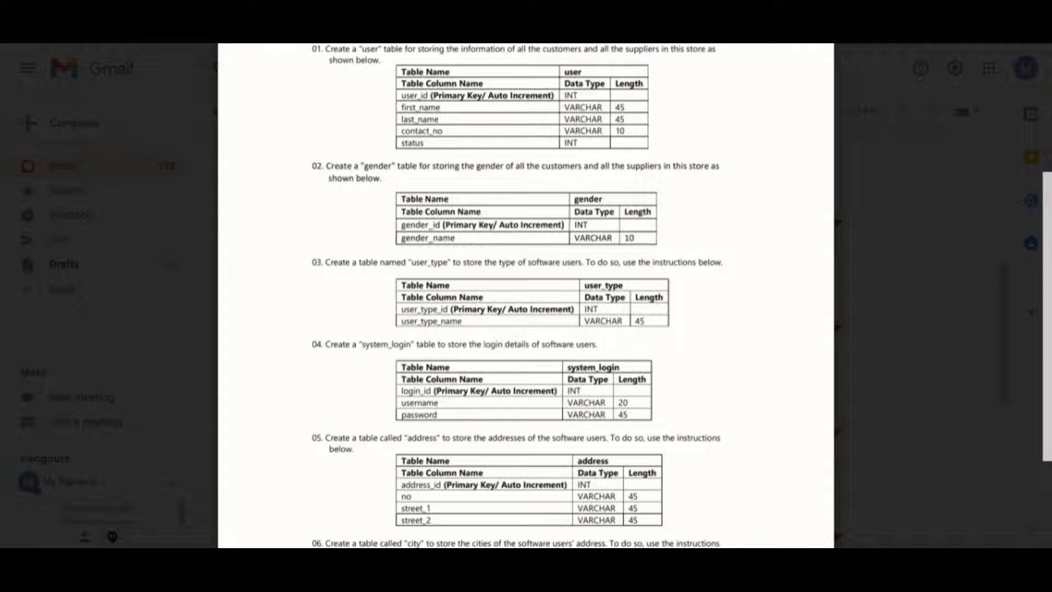
pyautogui.moveTo(401, 391); pyautogui.dragTo(489, 391)
pyautogui.doubleClick(591, 403)
pyautogui.click(613, 415)
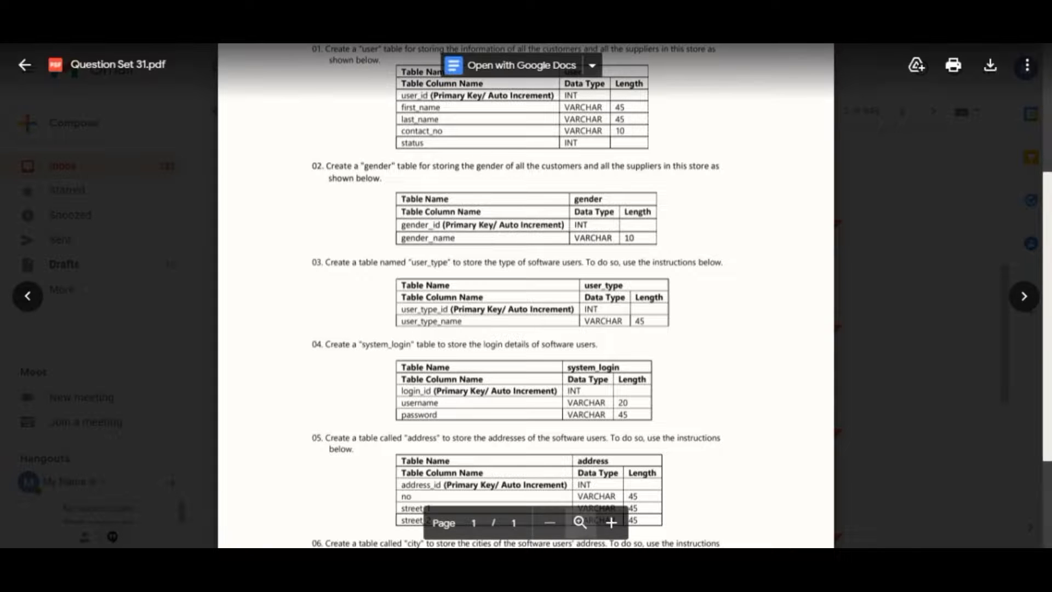
# - Place a new table below the gender table and name it system_login
pyautogui.click(629, 554)
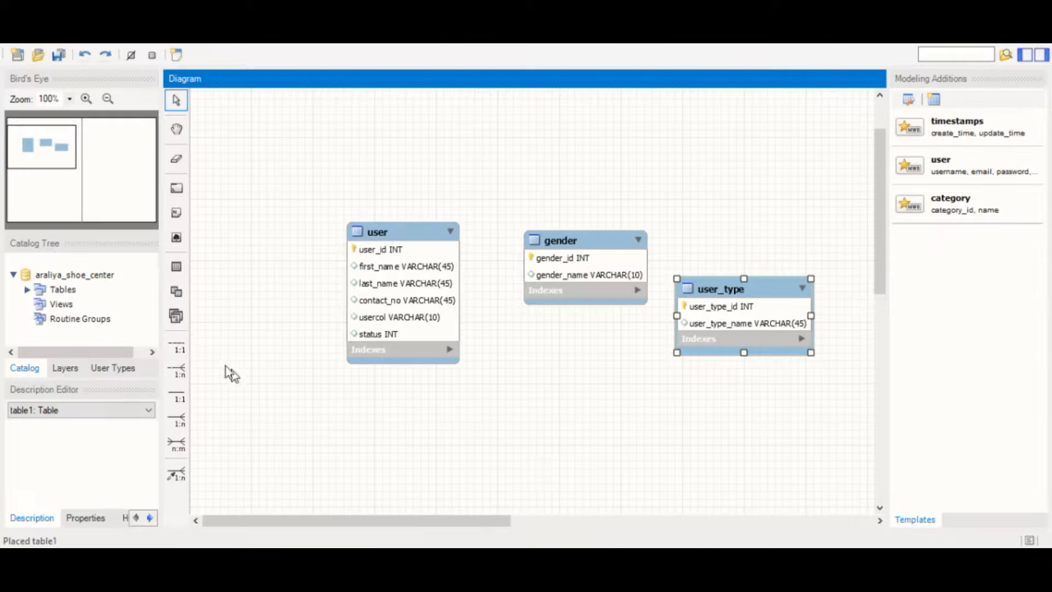
pyautogui.click(174, 271)
pyautogui.click(551, 438)
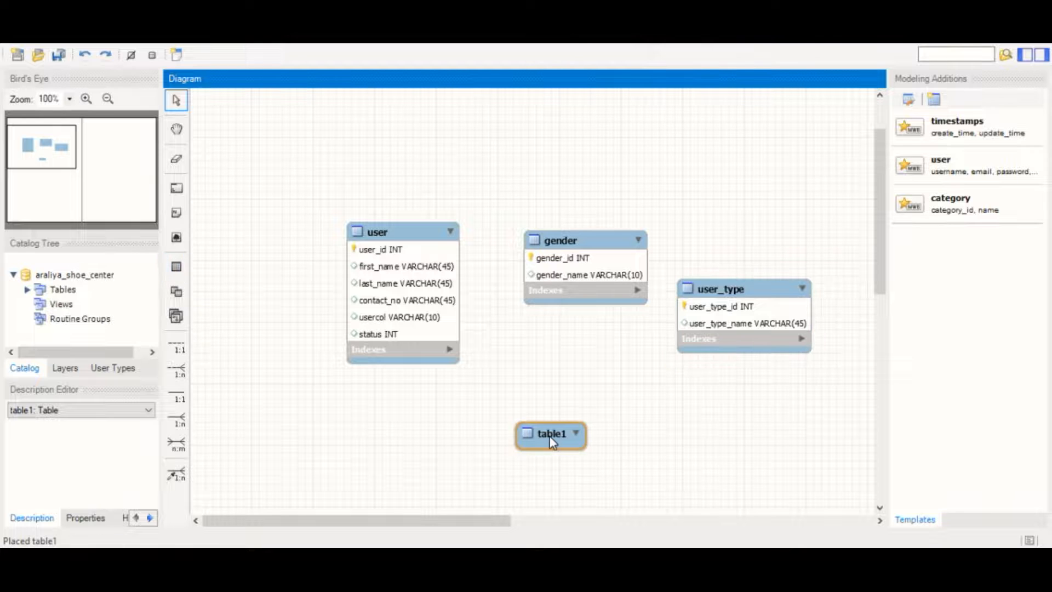
pyautogui.doubleClick(551, 438)
pyautogui.click(967, 46)
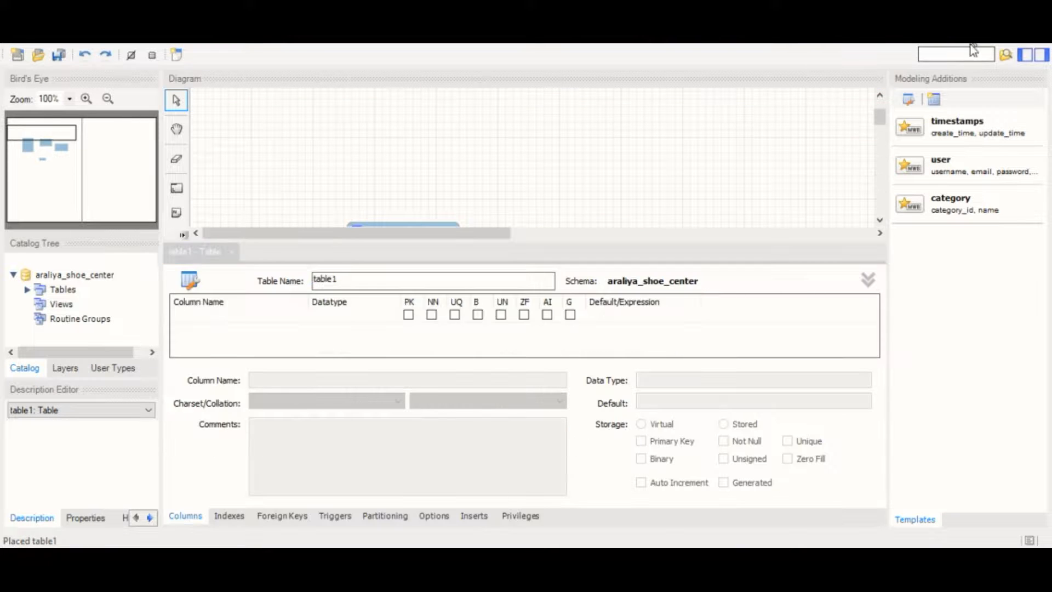
pyautogui.doubleClick(337, 279)
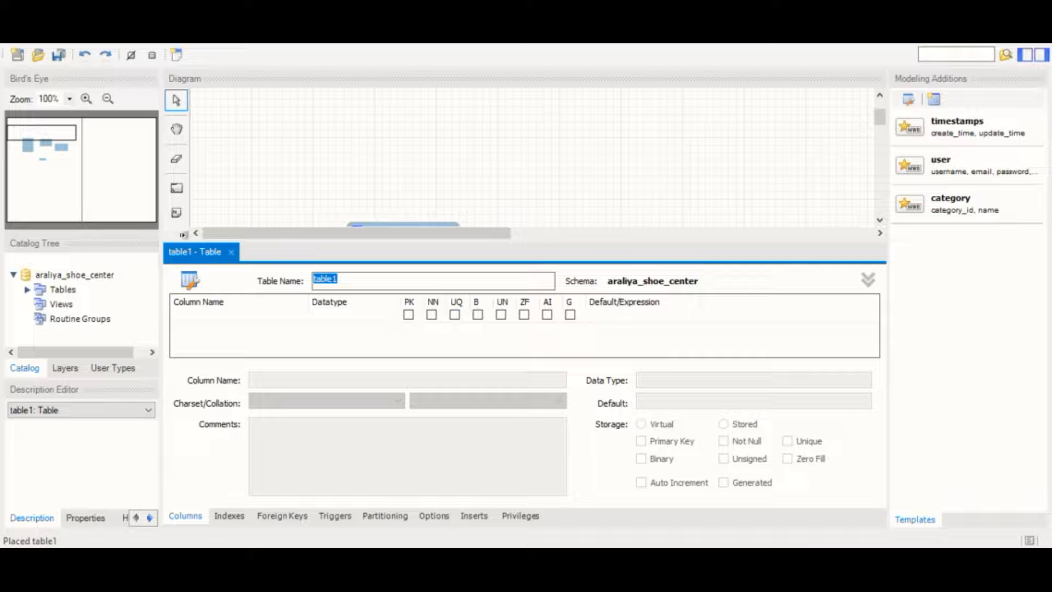
pyautogui.write('system_login')
pyautogui.press('Return')
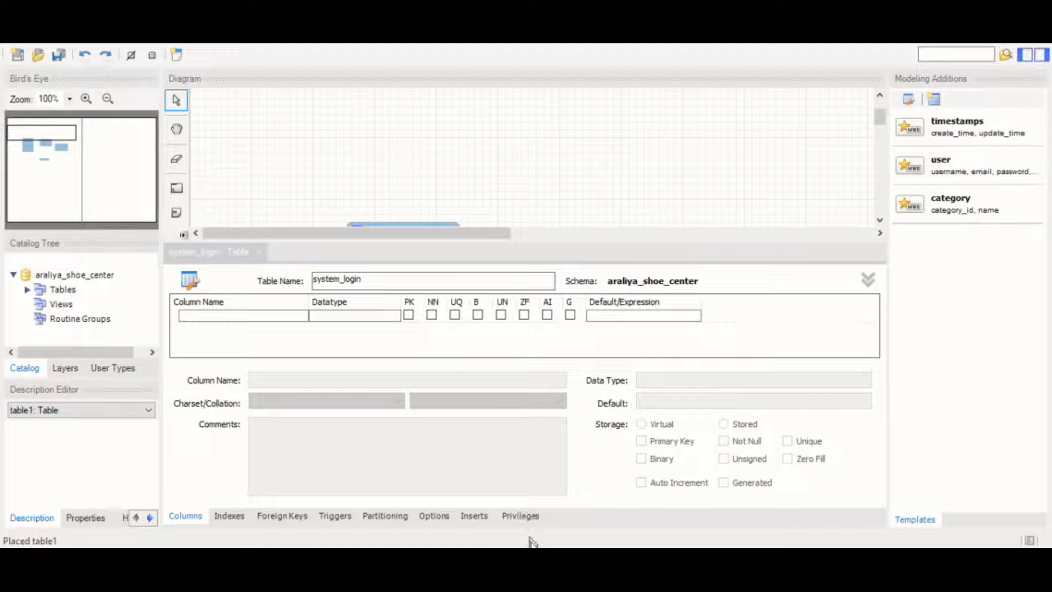
# - Add login_id as a not-null, auto-increment INT primary key and check the system_login table's remaining columns in the PDF
pyautogui.hotkey('alt', 'Tab')
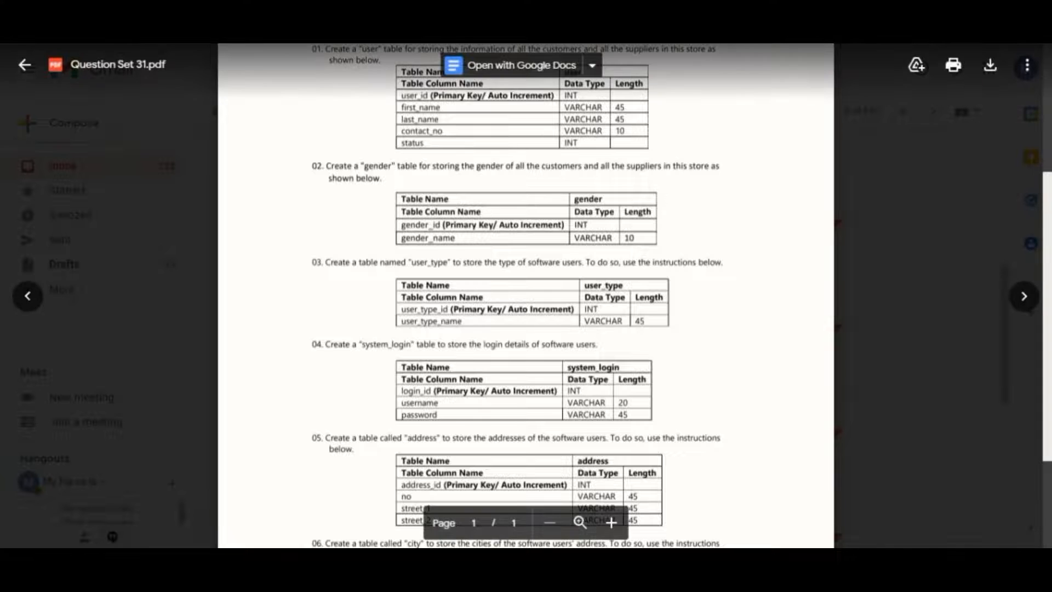
pyautogui.hotkey('alt', 'Tab')
pyautogui.doubleClick(247, 316)
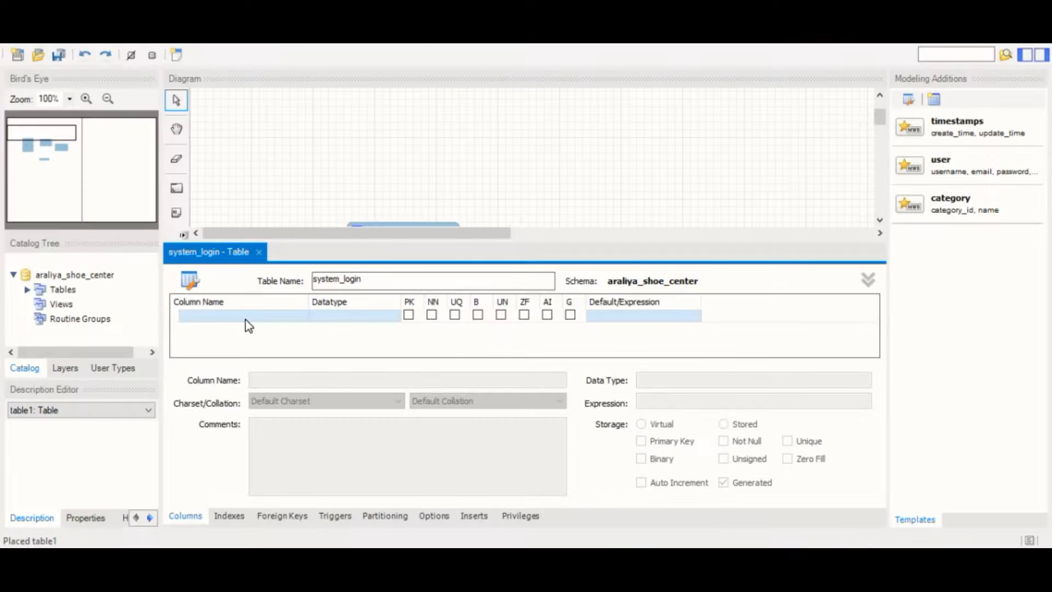
pyautogui.write('login_id')
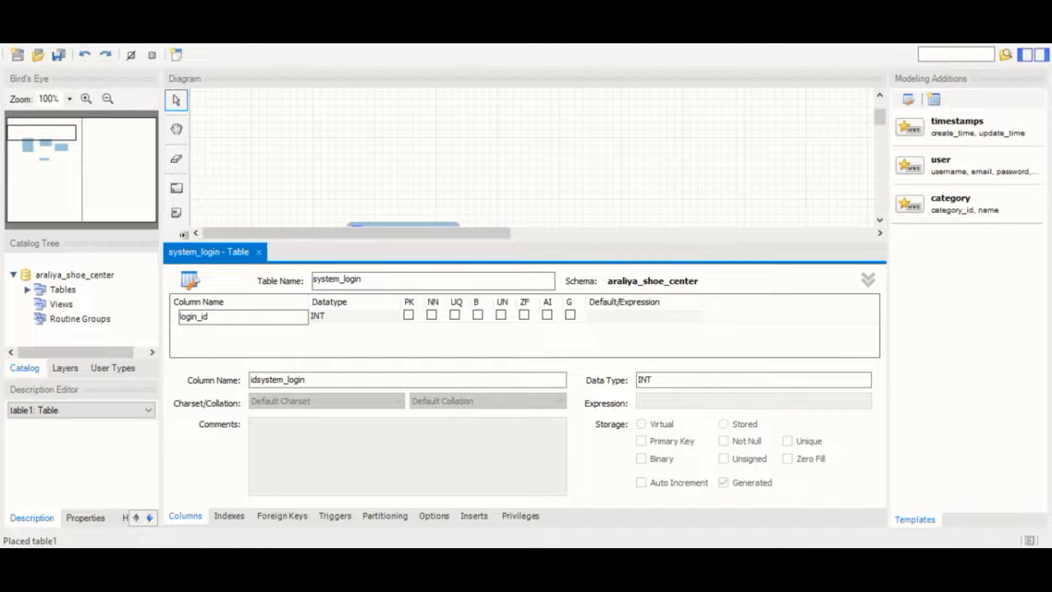
pyautogui.click(547, 315)
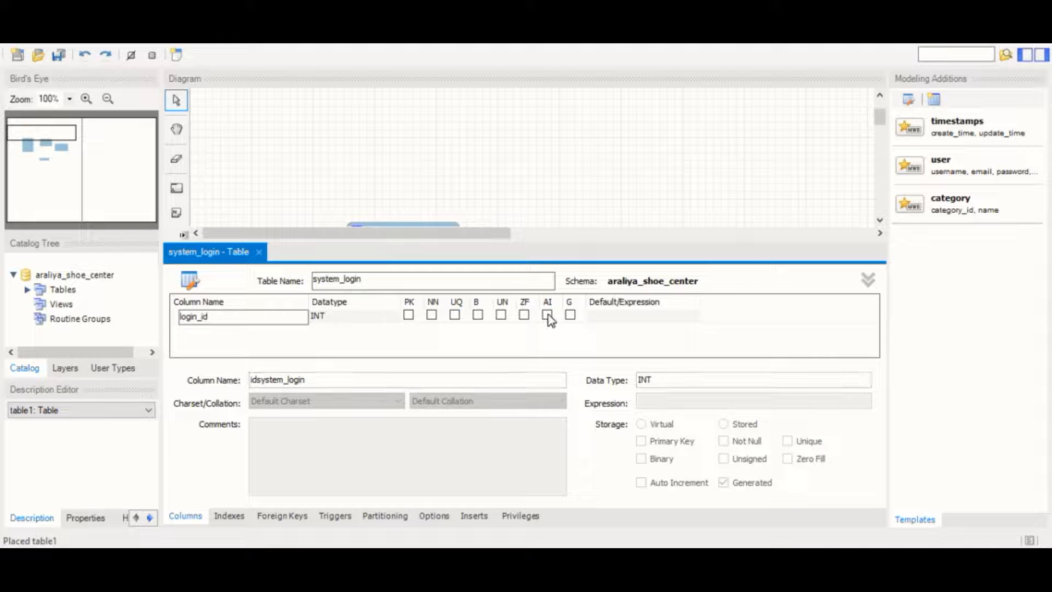
pyautogui.click(348, 313)
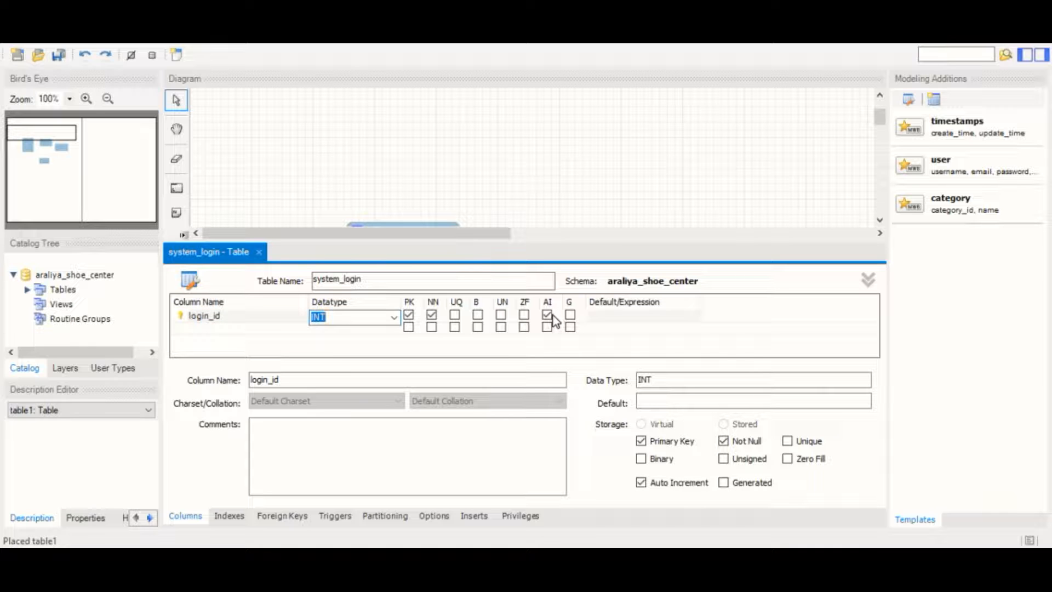
pyautogui.click(504, 557)
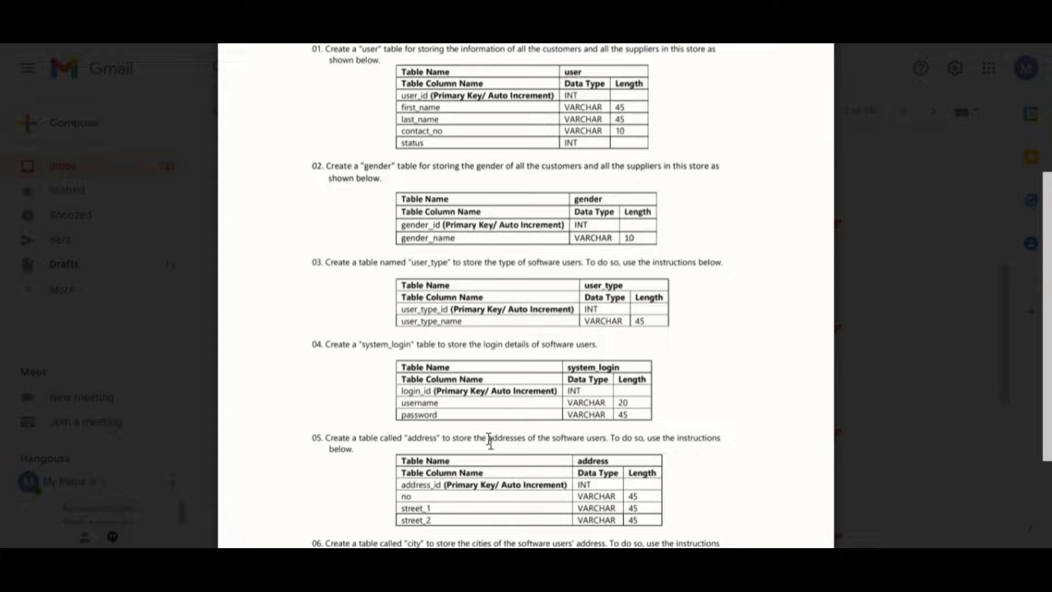
pyautogui.click(505, 558)
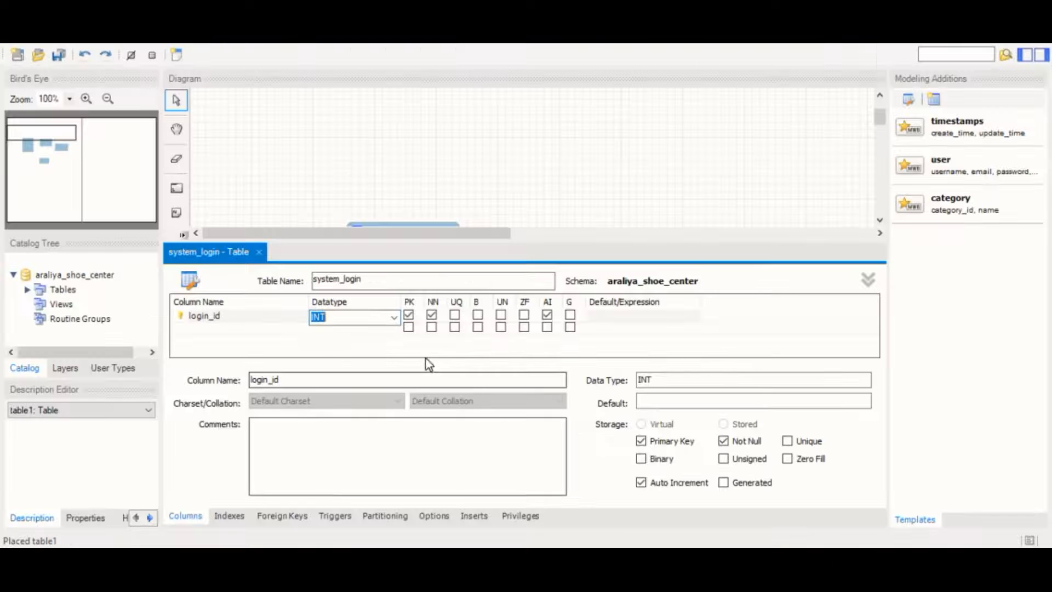
# - Add a username column with datatype VARCHAR(20) to the system_login table, following the length given in the PDF
pyautogui.doubleClick(261, 330)
pyautogui.write('username')
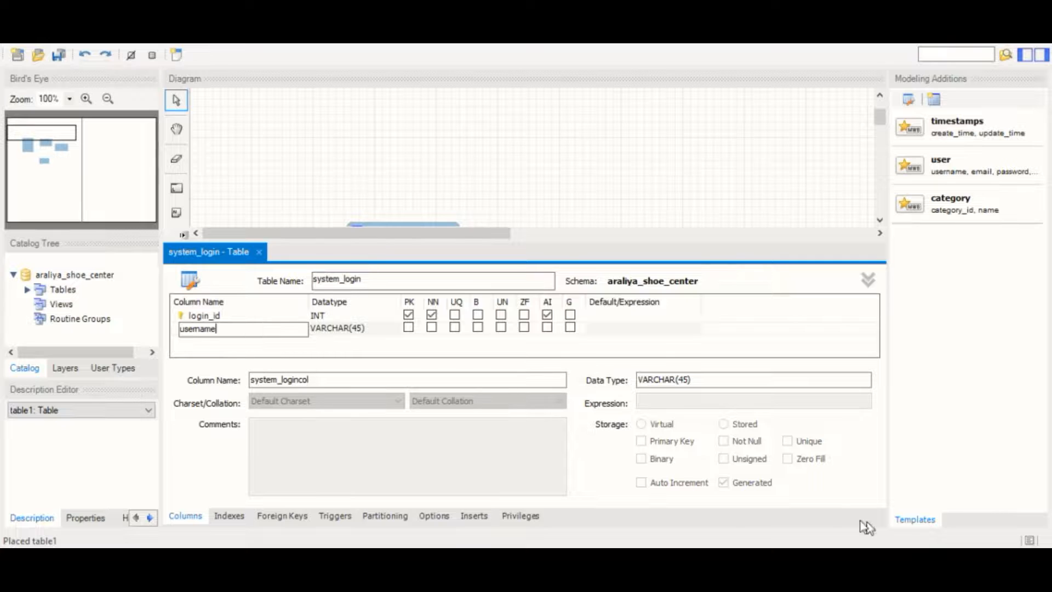
pyautogui.click(502, 559)
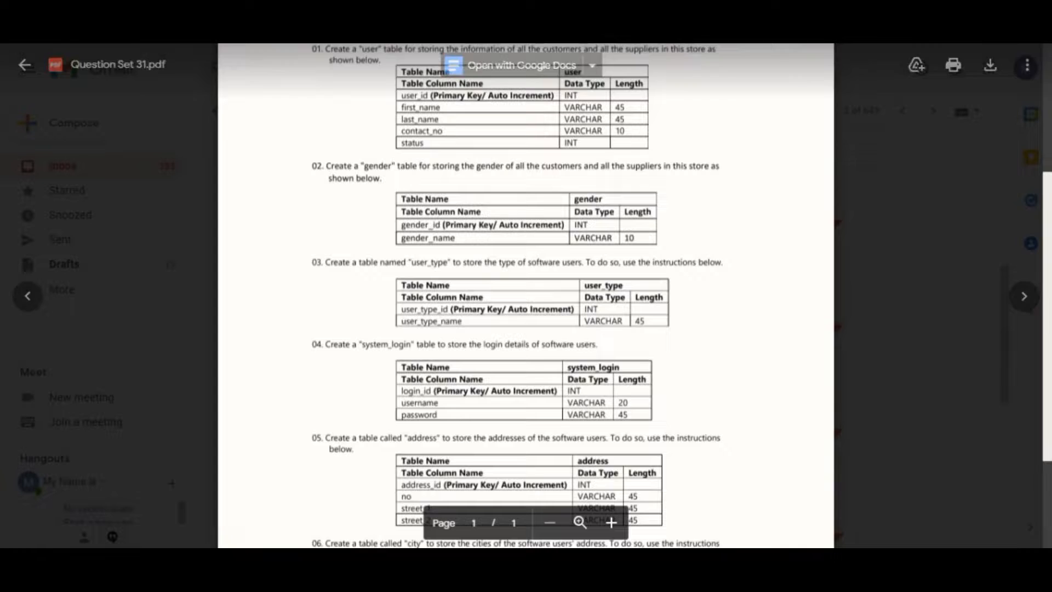
pyautogui.click(627, 559)
pyautogui.click(359, 332)
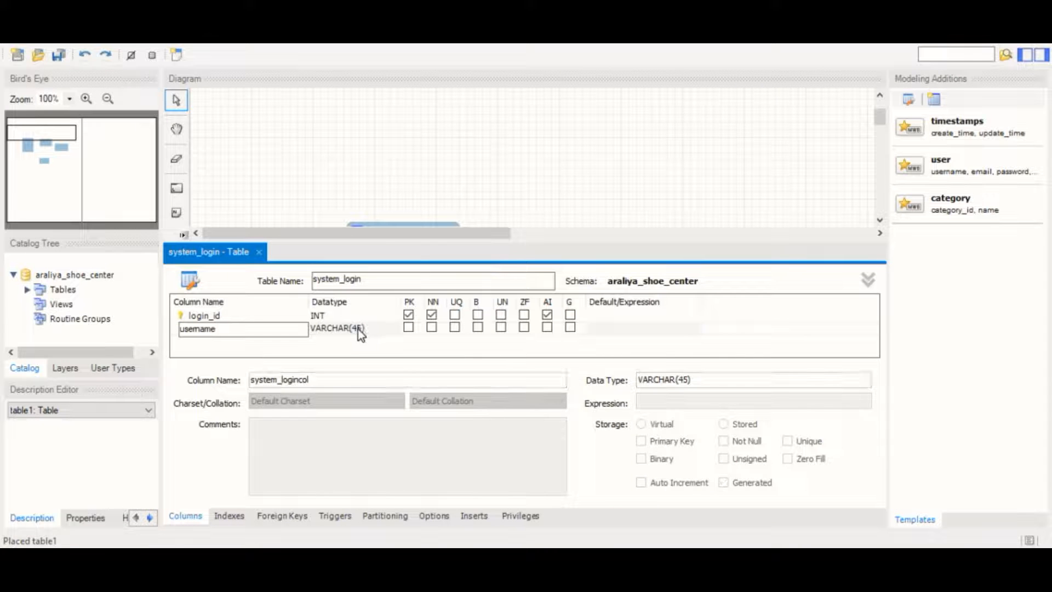
pyautogui.click(359, 332)
pyautogui.click(363, 329)
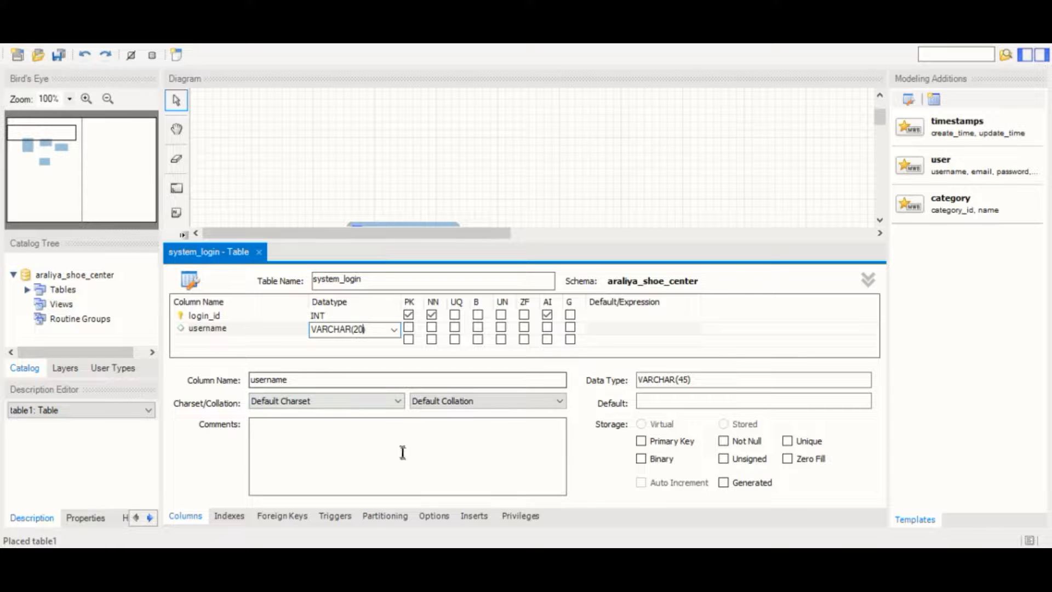
# - Add a password column as VARCHAR(45) to the system_login table, checking it against the PDF
pyautogui.click(457, 559)
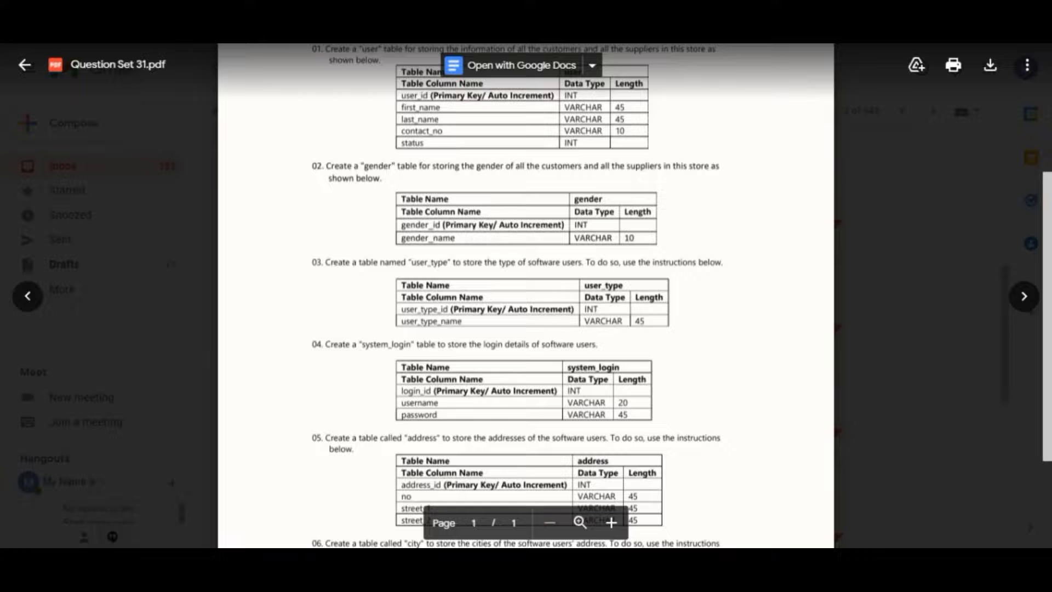
pyautogui.click(627, 558)
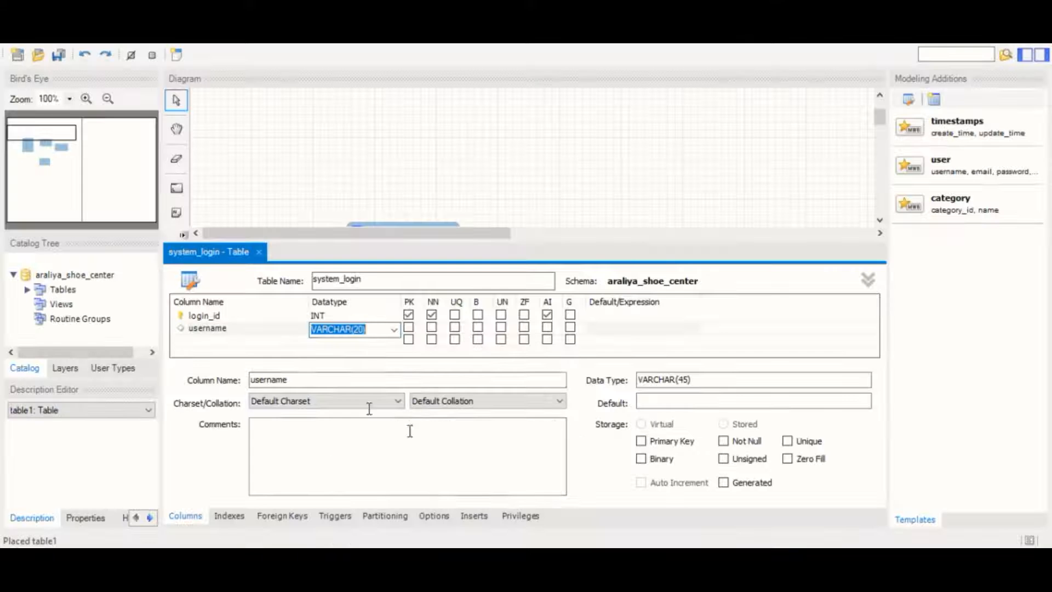
pyautogui.click(235, 341)
pyautogui.click(234, 340)
pyautogui.write('password')
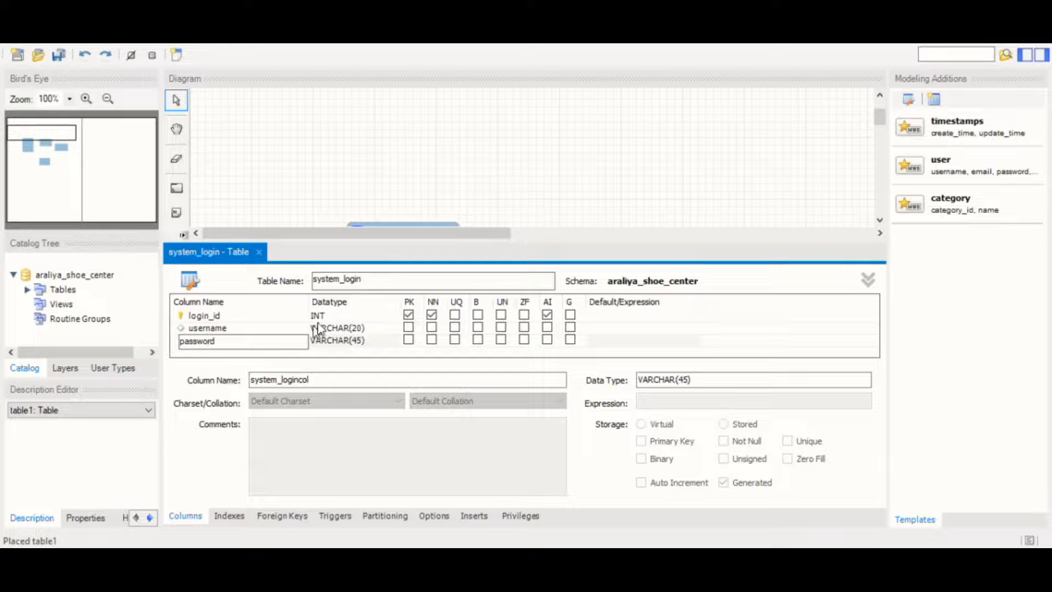
pyautogui.hotkey('alt', 'Tab')
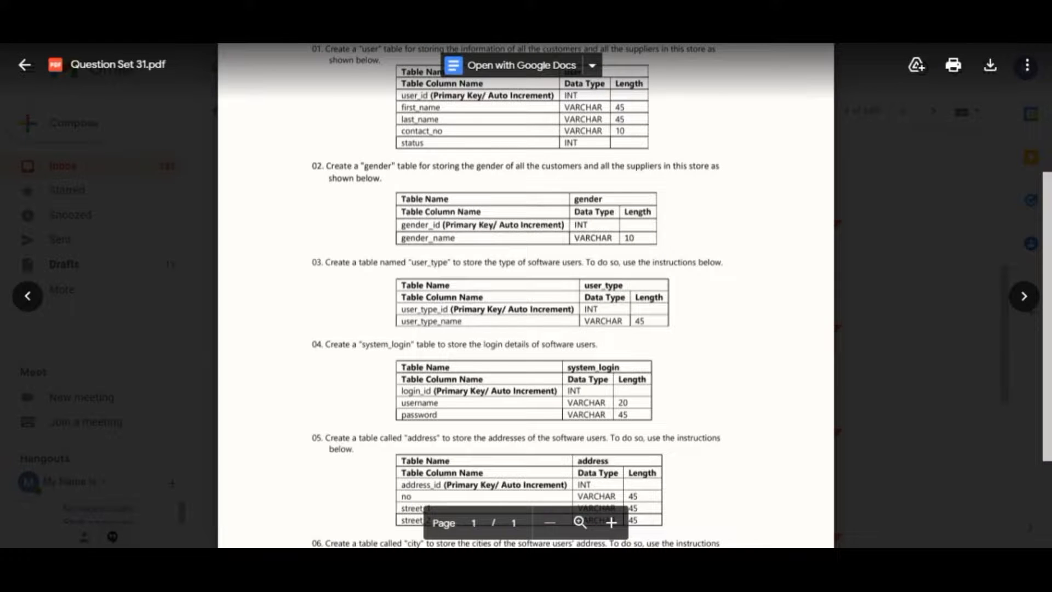
pyautogui.scroll(-2, 592, 546)
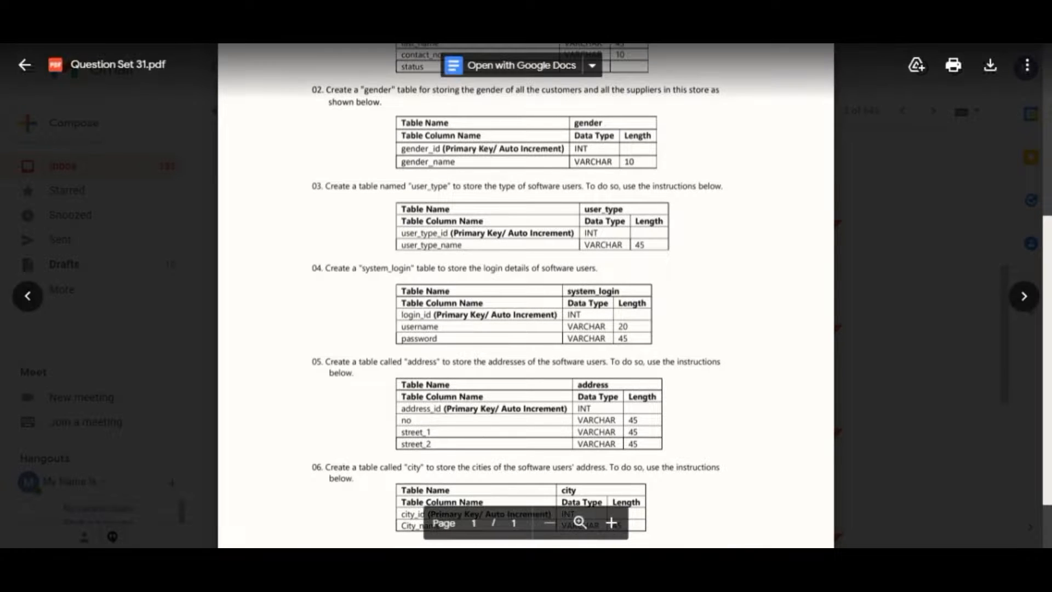
pyautogui.hotkey('alt', 'Tab')
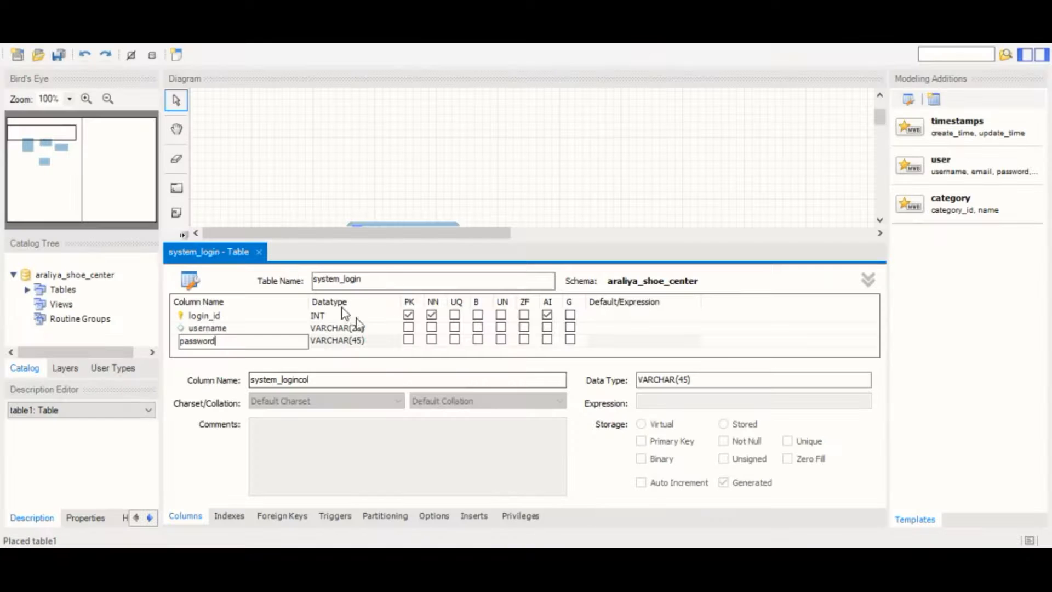
# - Close the system_login table's editor and move the table up, closer beneath the gender table
pyautogui.click(258, 252)
pyautogui.moveTo(604, 475); pyautogui.dragTo(607, 418)
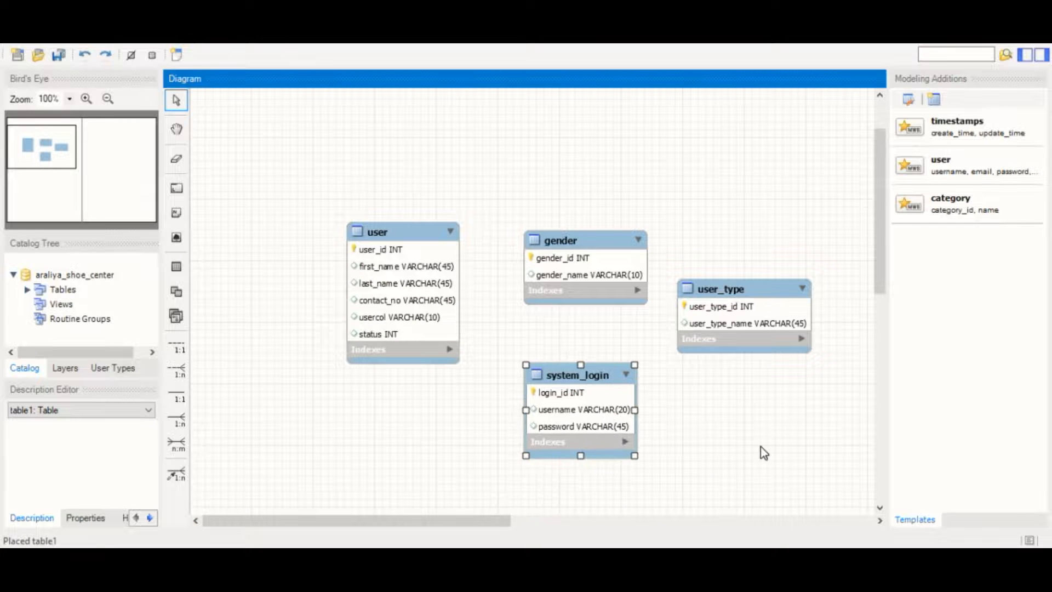
pyautogui.click(589, 487)
# - Read the address table's specification in the PDF, then place a new table below the user table and name it address
pyautogui.hotkey('alt', 'Tab')
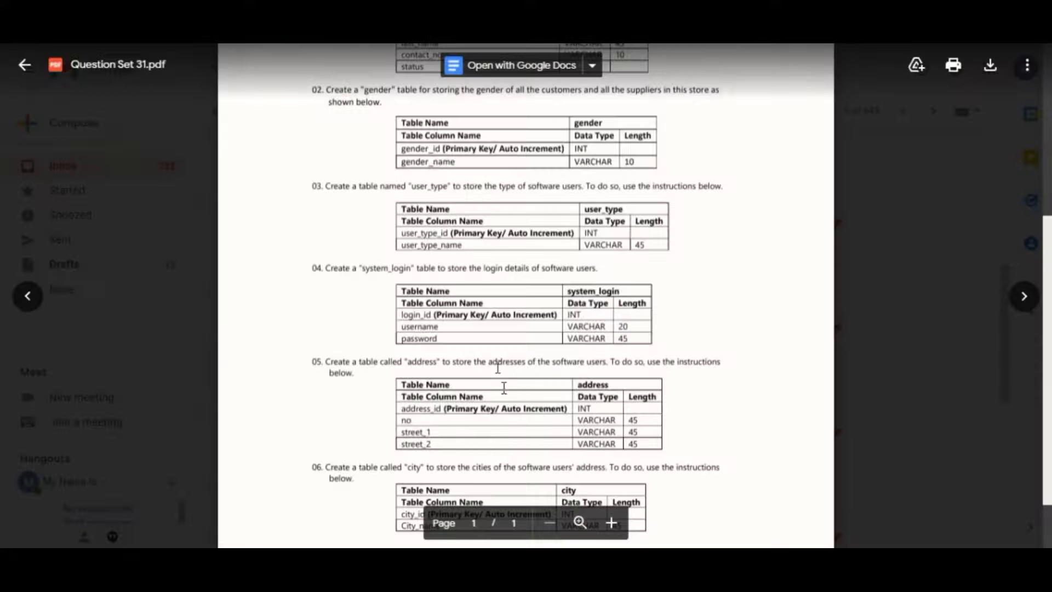
pyautogui.scroll(-2, 503, 388)
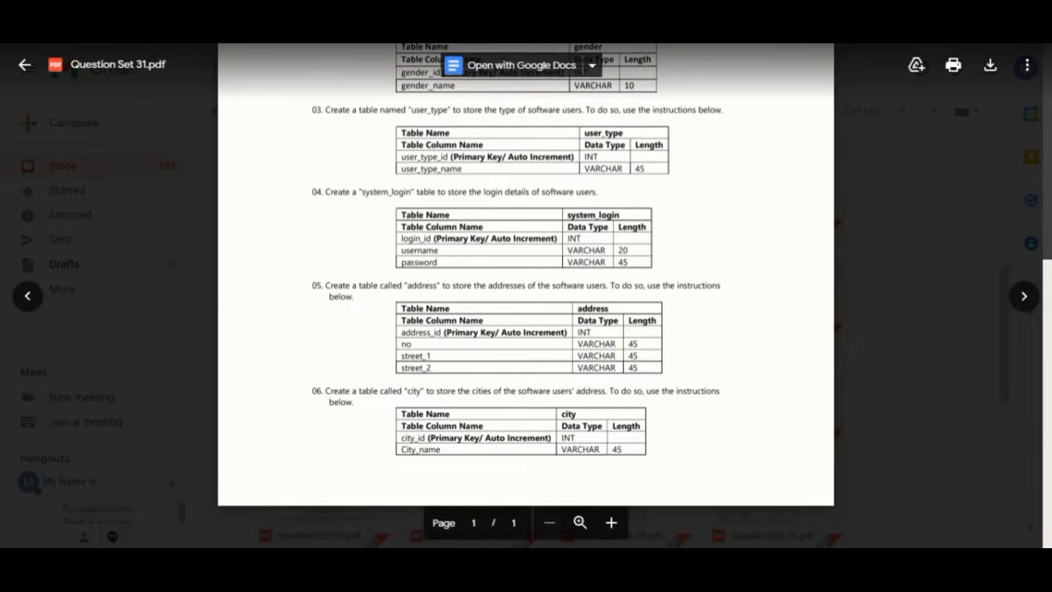
pyautogui.hotkey('alt', 'Tab')
pyautogui.click(177, 267)
pyautogui.click(281, 392)
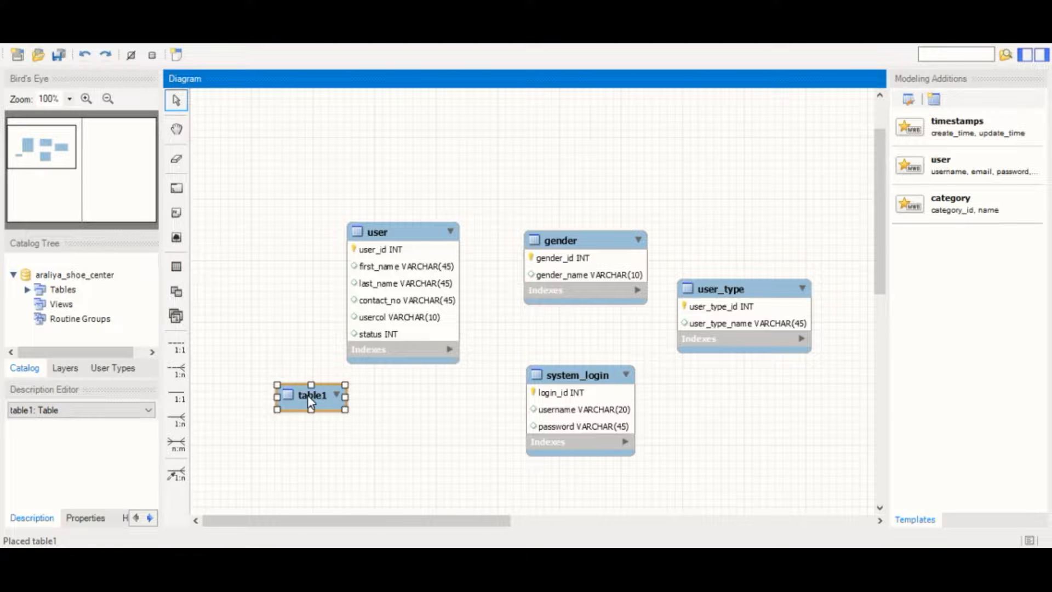
pyautogui.doubleClick(307, 396)
pyautogui.write('addres')
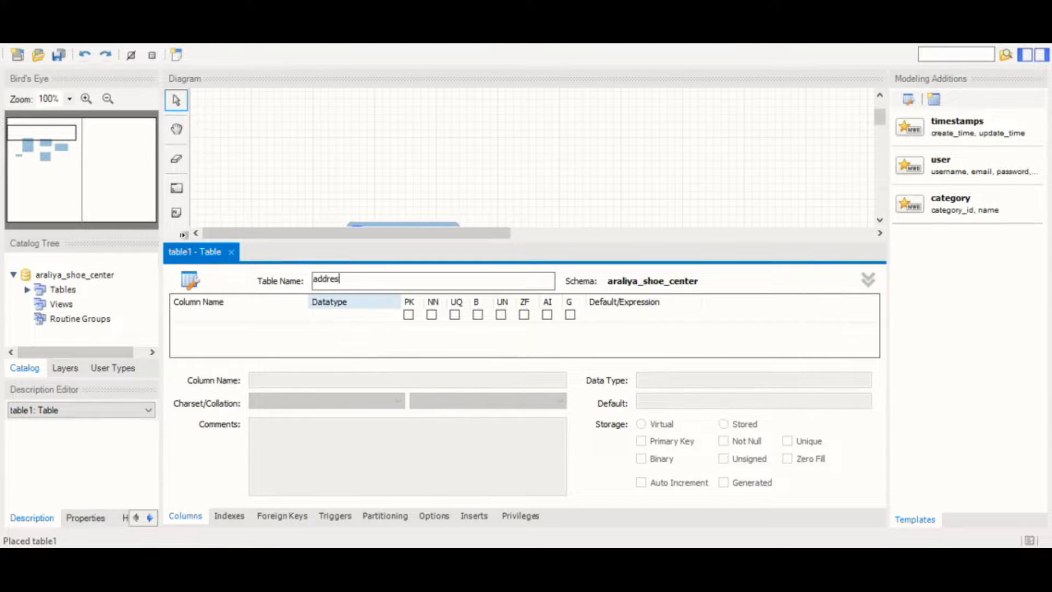
pyautogui.write('s')
# - Add address_id to the address table as an auto-increment INT primary key, as specified in the PDF
pyautogui.click(208, 317)
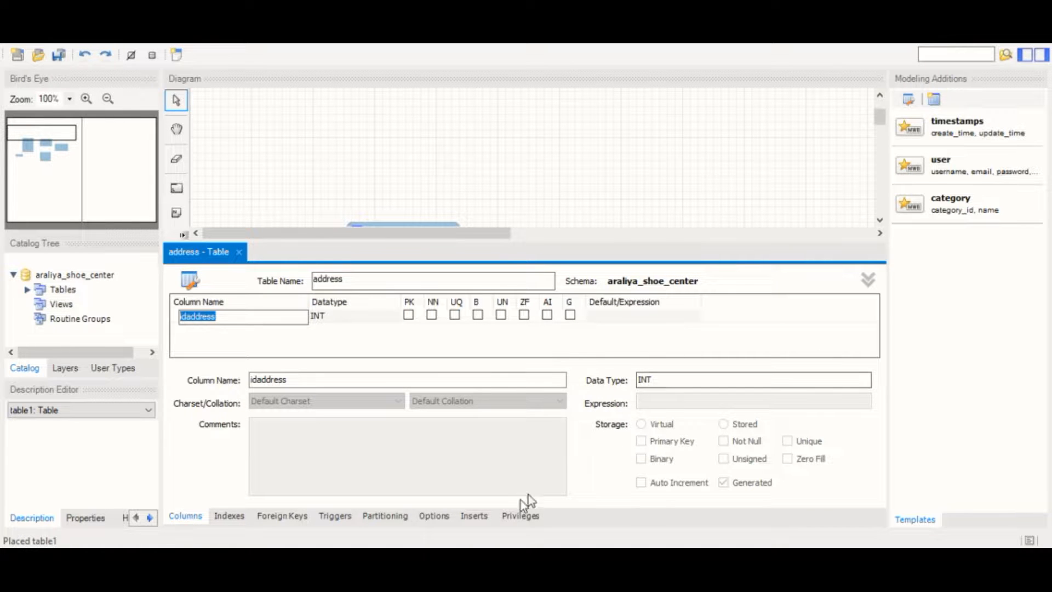
pyautogui.click(478, 560)
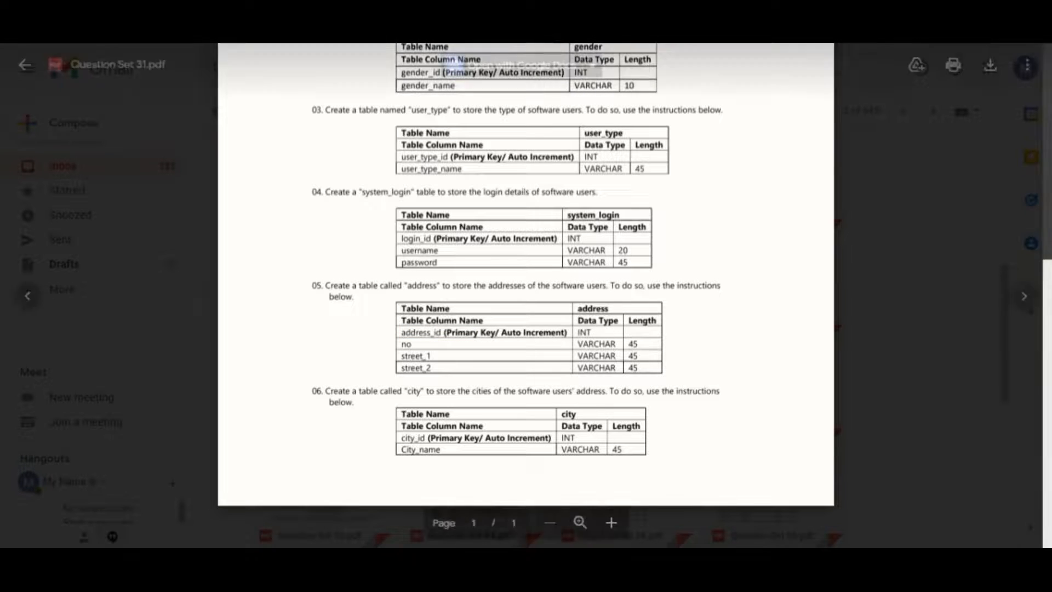
pyautogui.click(596, 560)
pyautogui.write('ad')
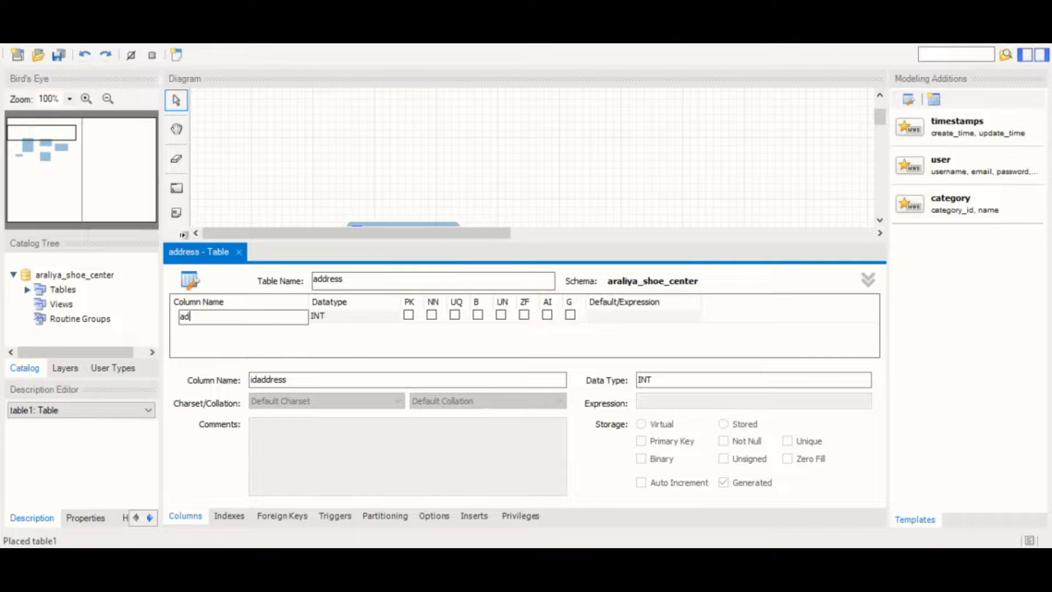
pyautogui.write('dress_id')
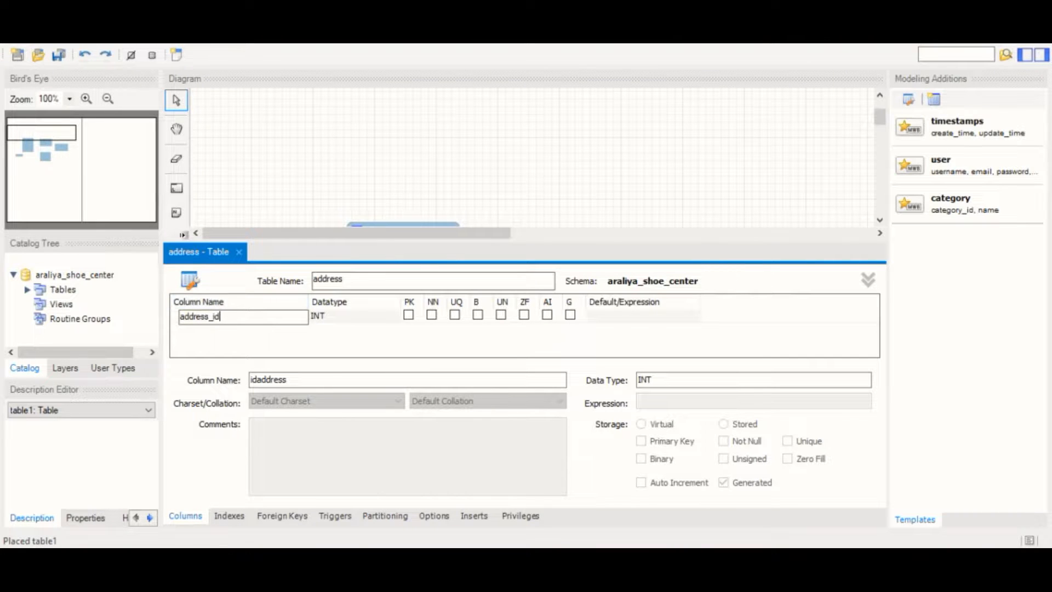
pyautogui.click(546, 314)
# - Add a no column as VARCHAR(45) to the address table, comparing its datatype and length with the PDF
pyautogui.click(490, 558)
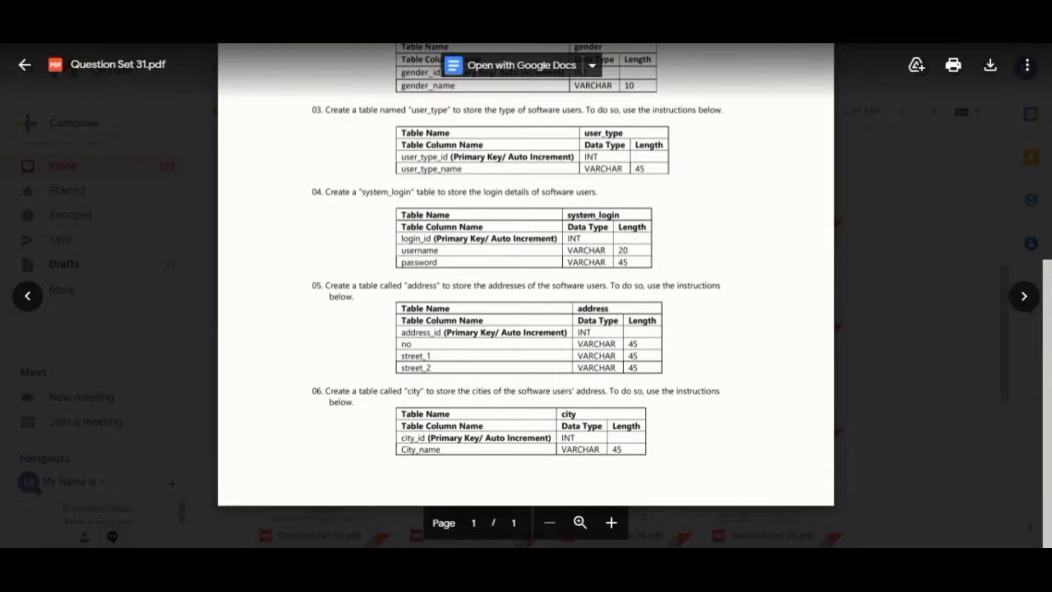
pyautogui.click(554, 558)
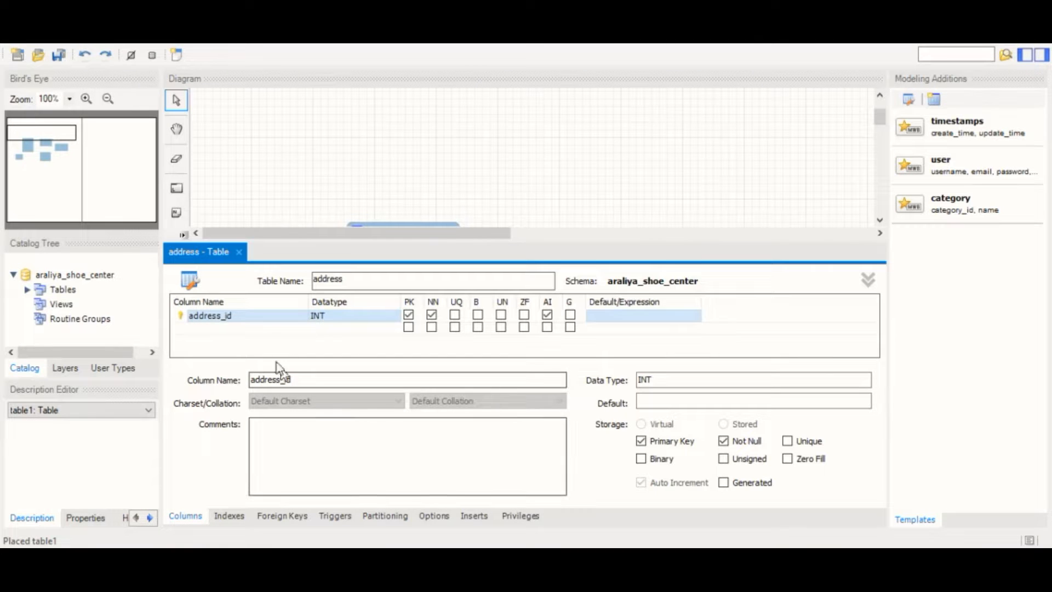
pyautogui.click(230, 328)
pyautogui.write('no')
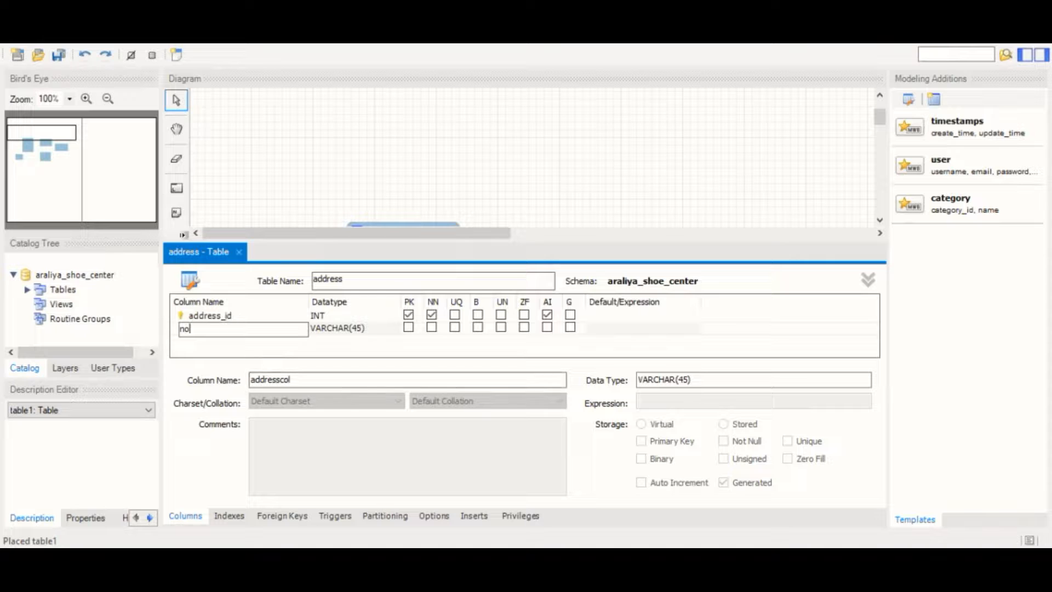
pyautogui.click(447, 558)
pyautogui.doubleClick(589, 344)
pyautogui.click(636, 370)
pyautogui.click(422, 558)
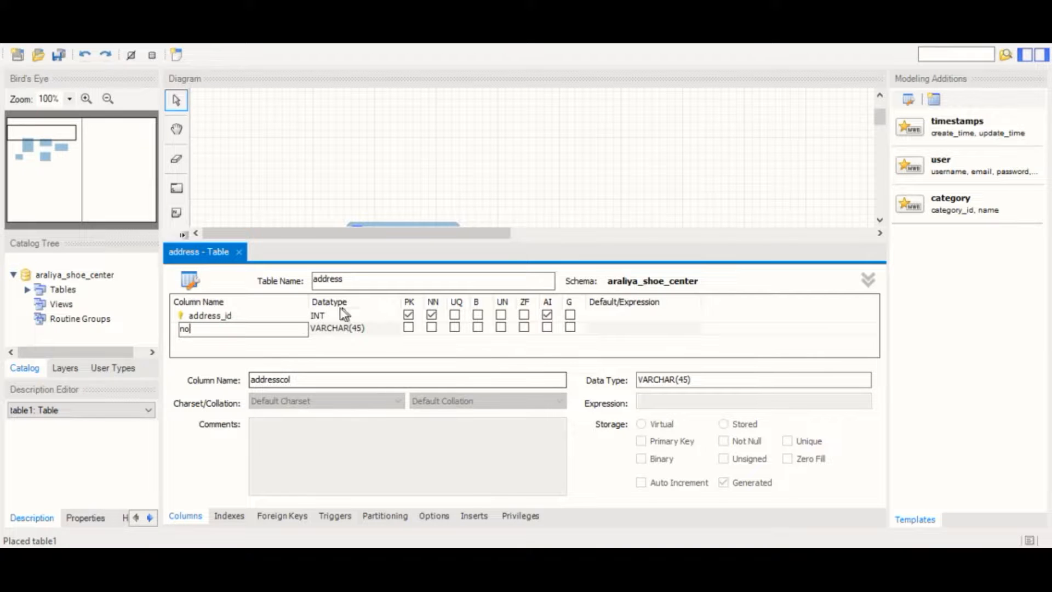
pyautogui.hotkey('alt', 'Tab')
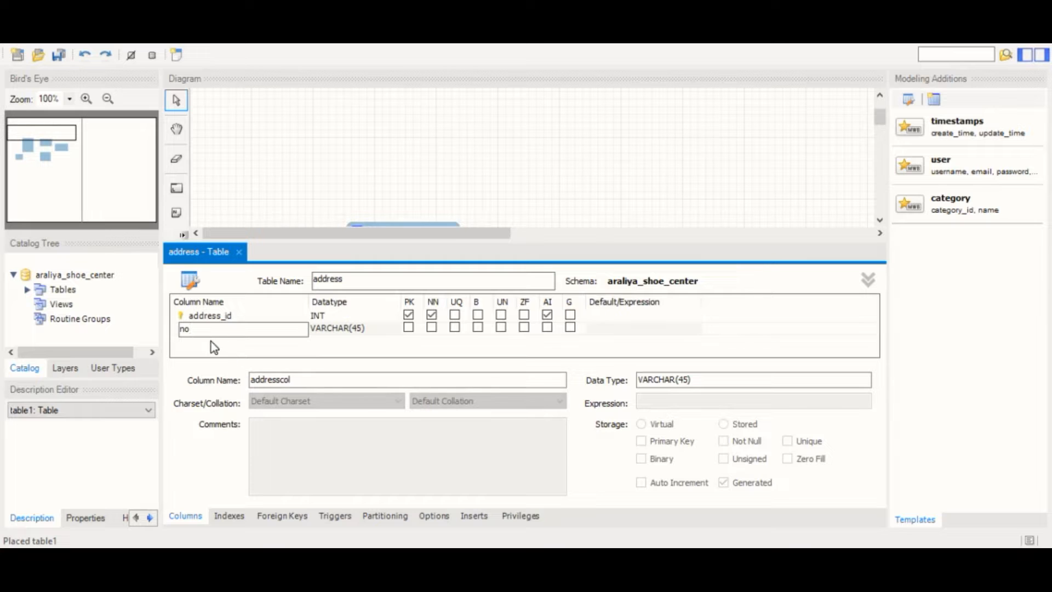
# - Add a street_1 column as VARCHAR(45) to the address table and check the remaining address column in the PDF
pyautogui.click(210, 342)
pyautogui.click(210, 342)
pyautogui.write('s')
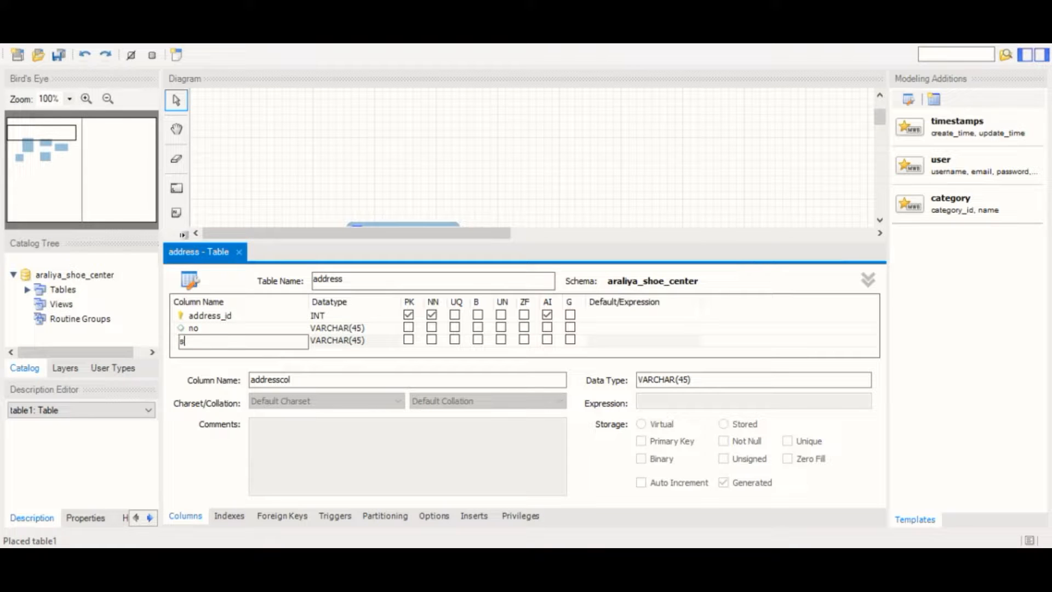
pyautogui.write('treet_11')
pyautogui.press('BackSpace')
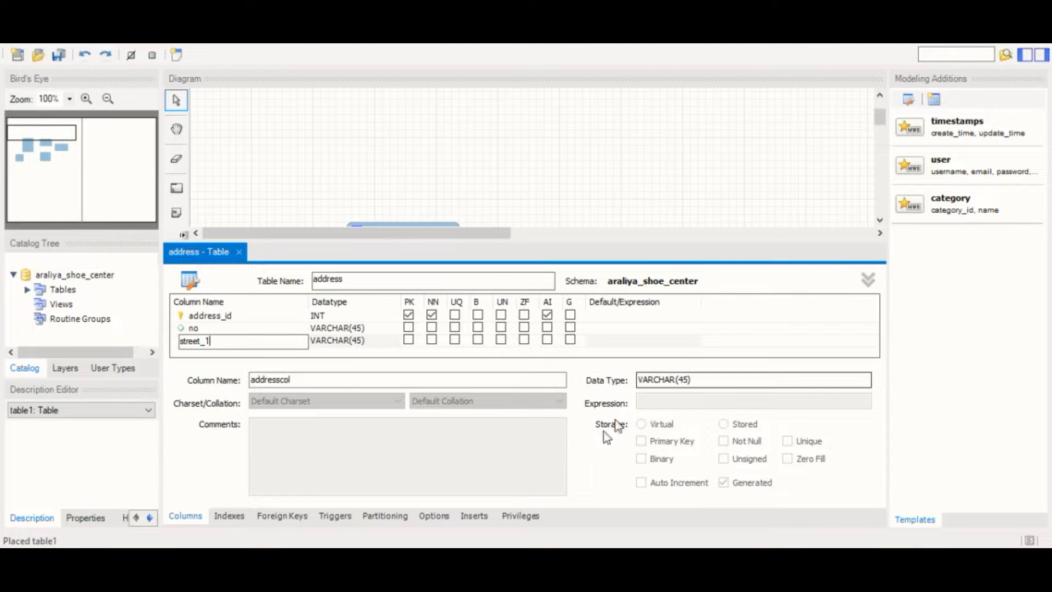
pyautogui.hotkey('alt', 'Tab')
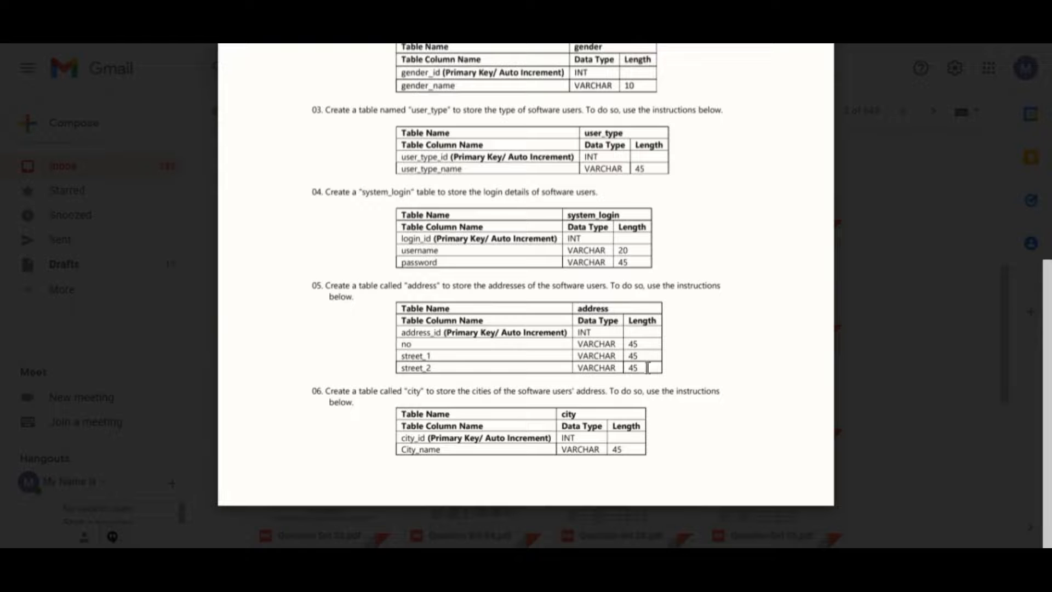
pyautogui.click(630, 562)
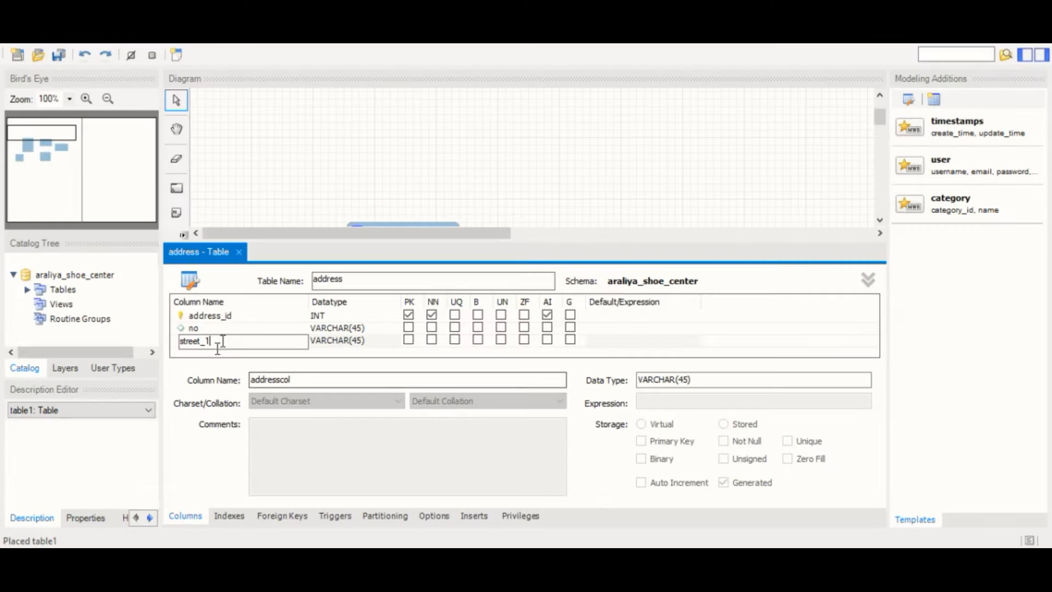
# - Add a street_2 column as VARCHAR(45) to the address table
pyautogui.click(213, 353)
pyautogui.write('tr')
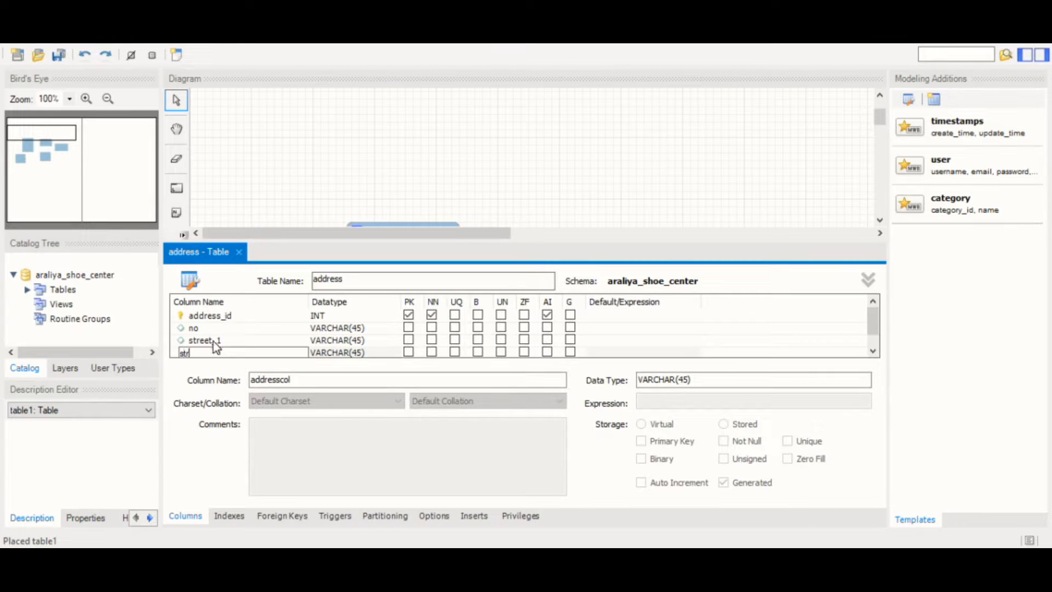
pyautogui.write('eet_2')
pyautogui.click(288, 327)
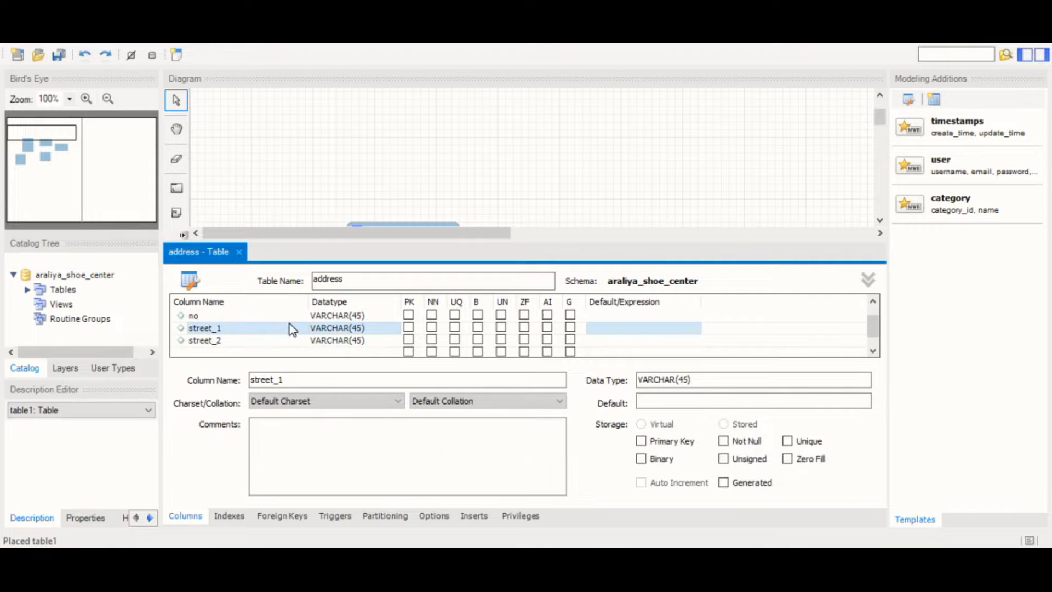
# - Close the address table's editor, then rearrange the diagram with address at the upper left and user moved up beside it
pyautogui.click(242, 253)
pyautogui.moveTo(310, 416); pyautogui.dragTo(245, 158)
pyautogui.click(425, 224)
pyautogui.moveTo(422, 221); pyautogui.dragTo(426, 202)
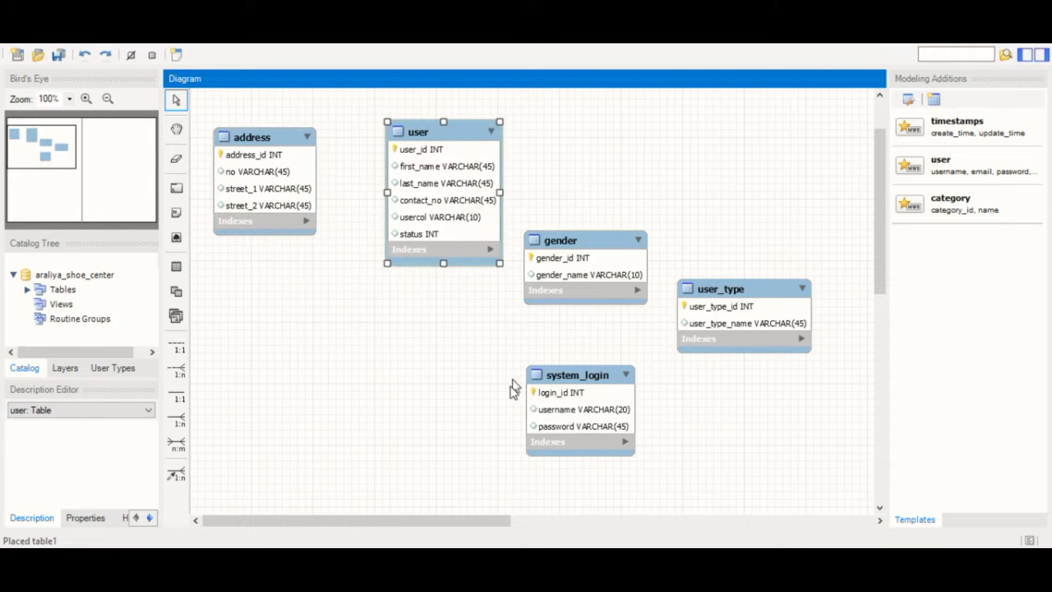
# - Check the city table's specification in the Question Set 31 PDF, then place a new table below address and name it city
pyautogui.click(496, 559)
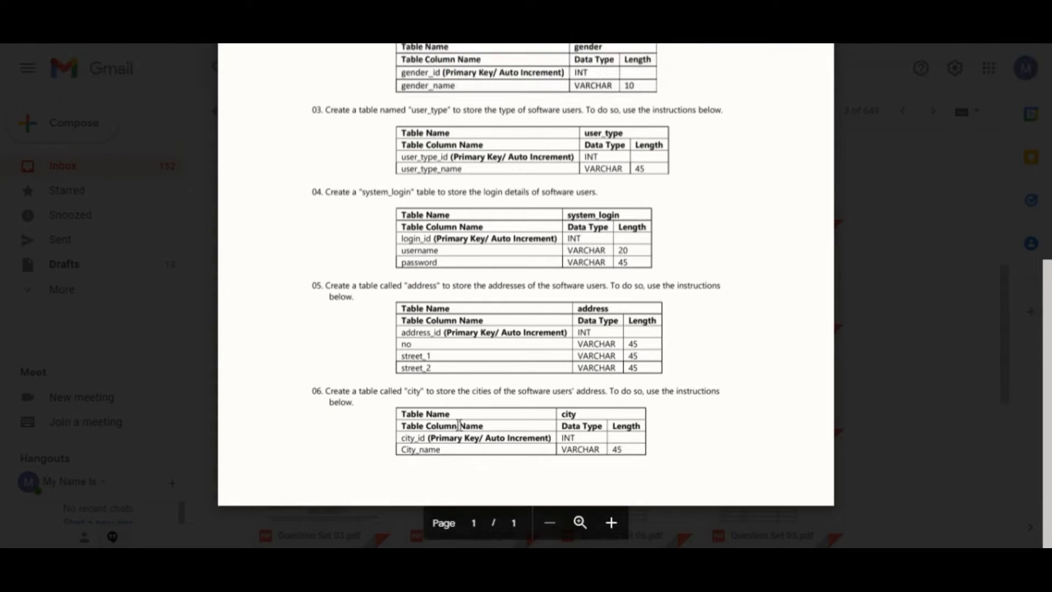
pyautogui.moveTo(552, 438); pyautogui.dragTo(403, 439)
pyautogui.click(462, 453)
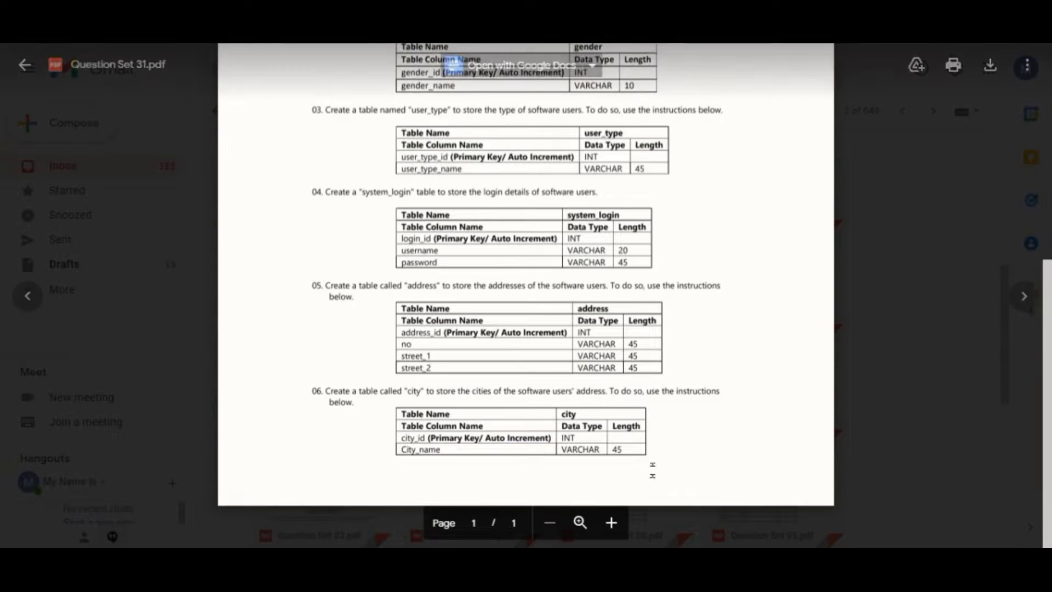
pyautogui.hotkey('alt', 'Tab')
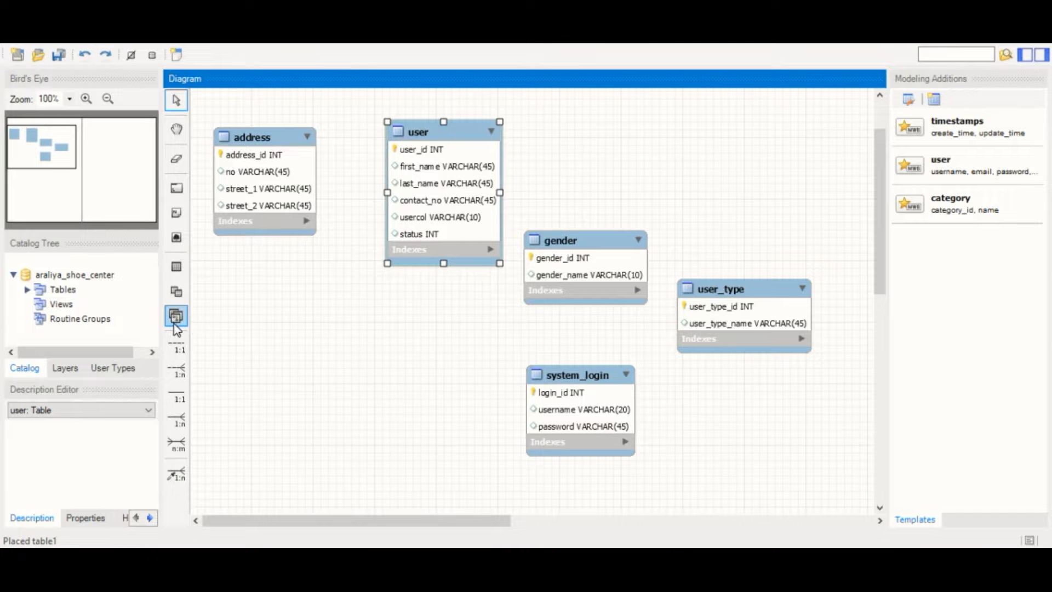
pyautogui.click(176, 288)
pyautogui.click(288, 346)
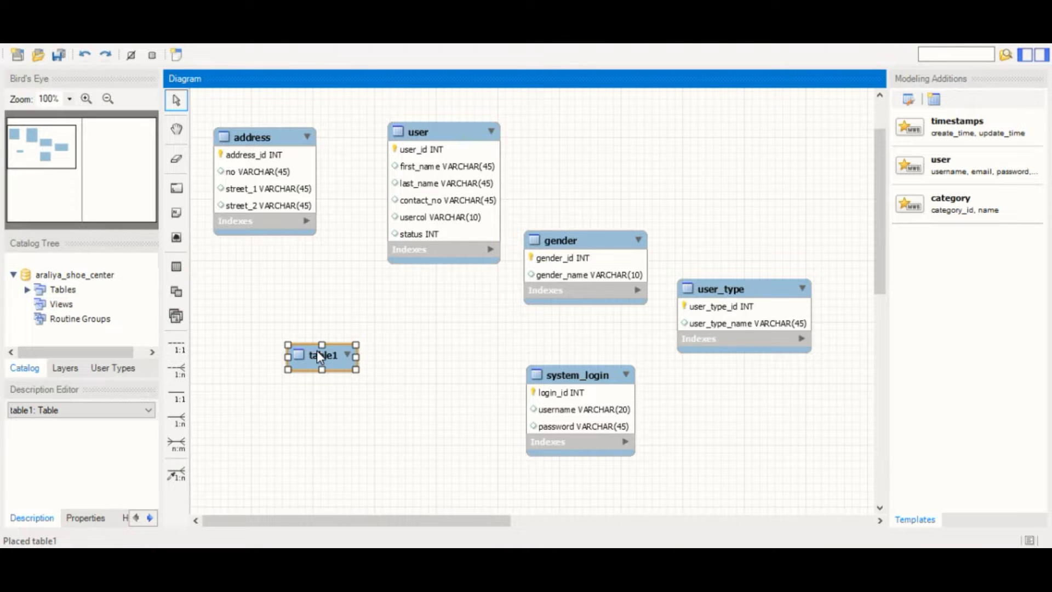
pyautogui.doubleClick(317, 351)
pyautogui.write('city')
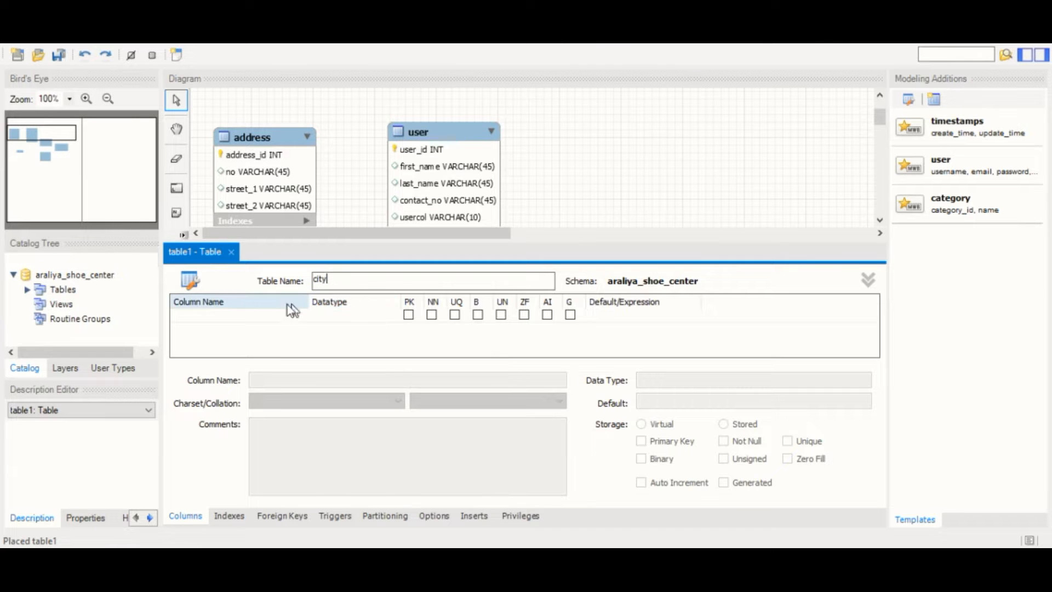
# - Add a city_id column to the city table as an INT primary key, not null, with auto increment
pyautogui.click(247, 317)
pyautogui.write('city_id')
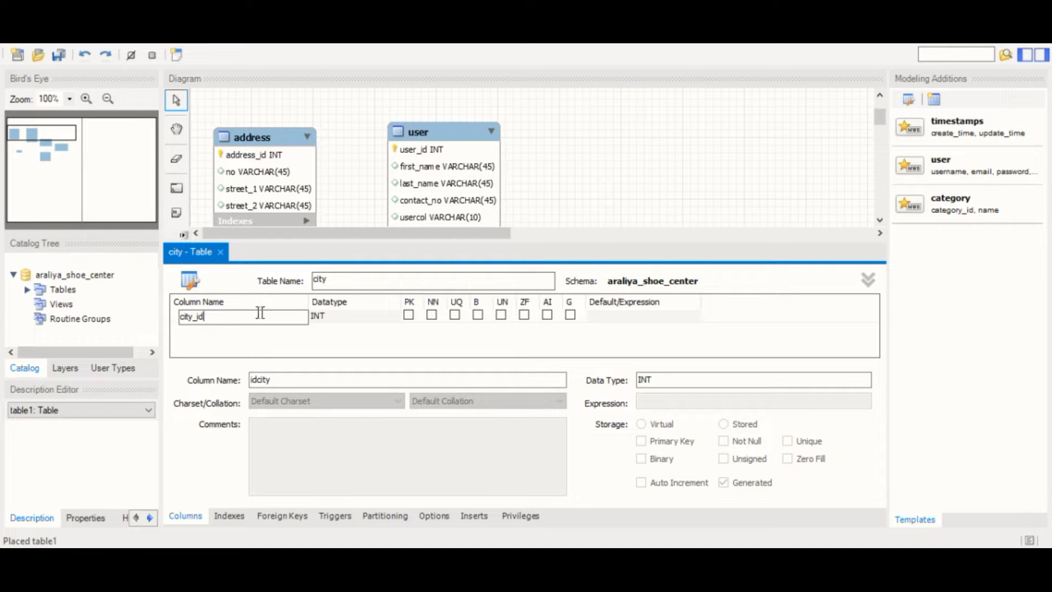
pyautogui.click(330, 317)
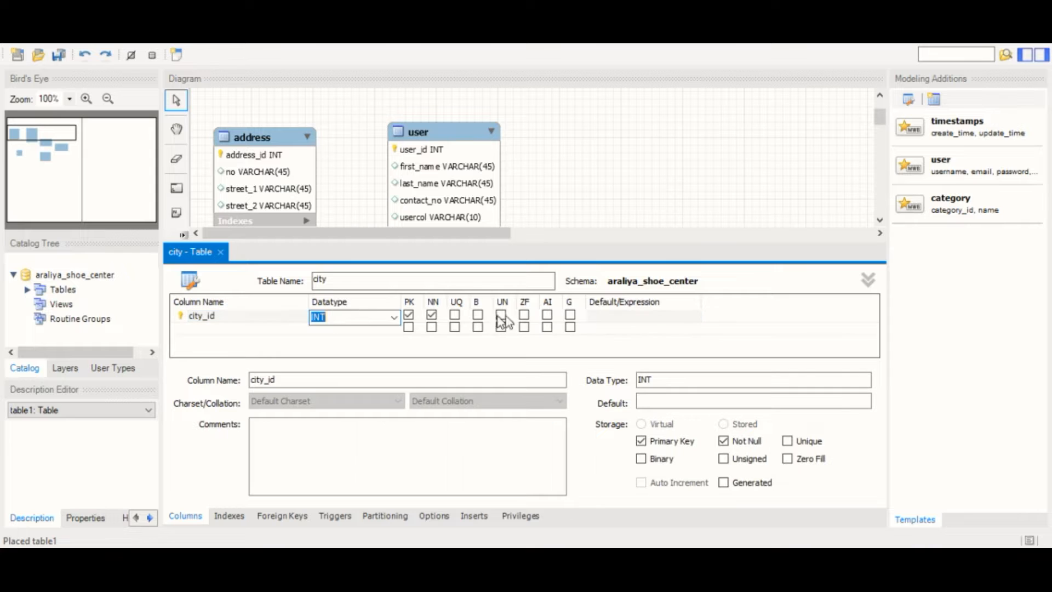
pyautogui.click(546, 315)
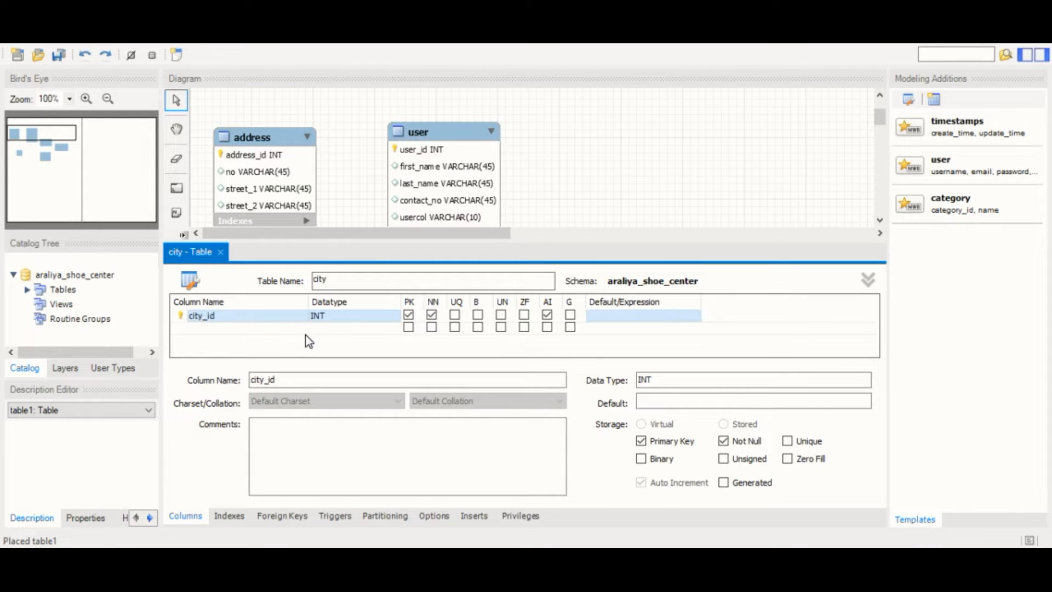
# - Add a city_name column as VARCHAR(45) to the city table, checking its name and length against the PDF
pyautogui.click(469, 557)
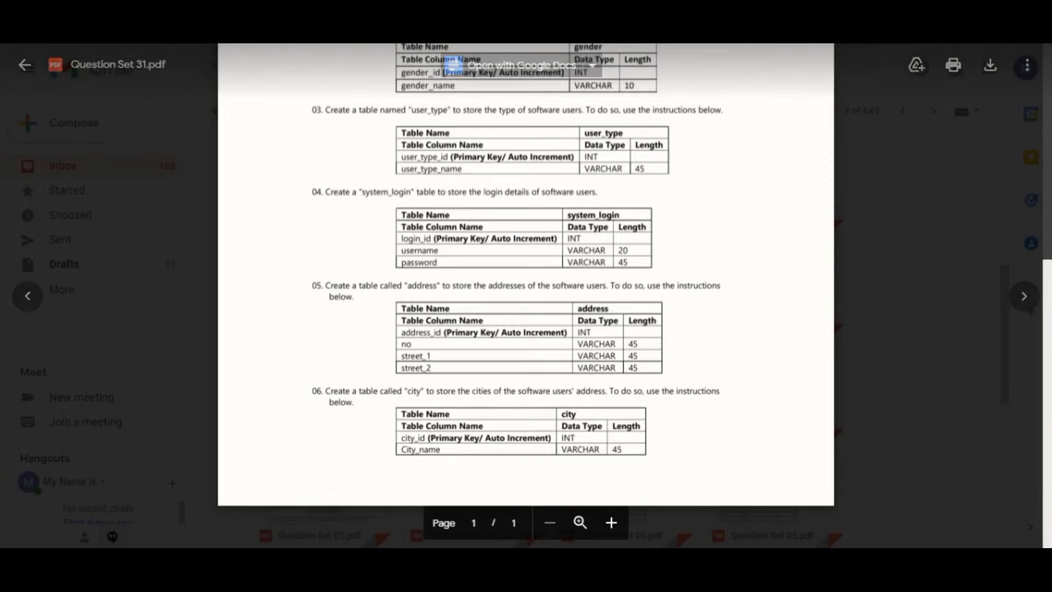
pyautogui.click(510, 558)
pyautogui.doubleClick(249, 328)
pyautogui.click(249, 329)
pyautogui.write('city_n')
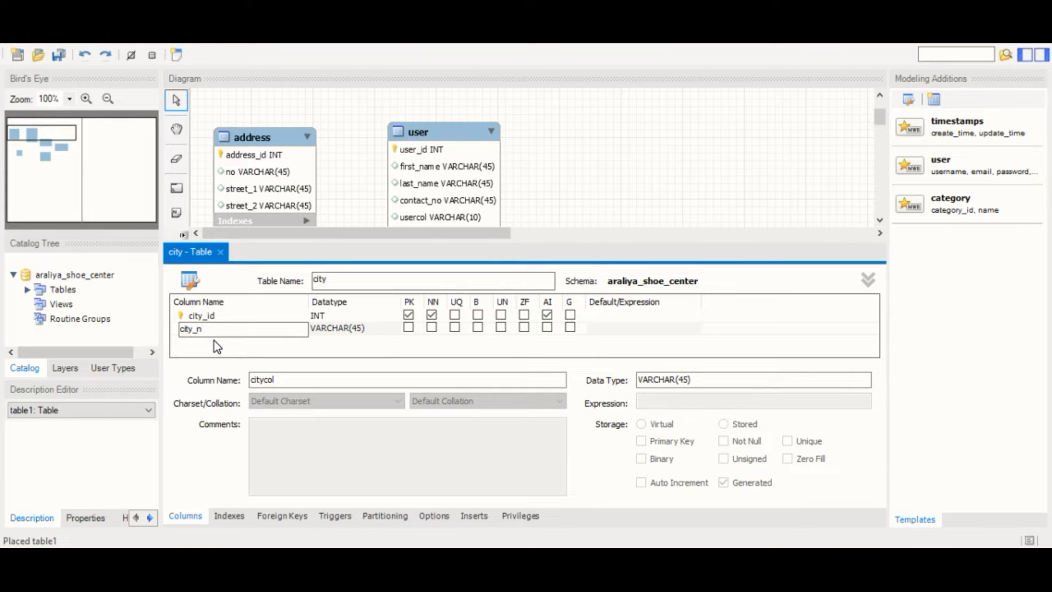
pyautogui.write('maeame')
pyautogui.click(518, 561)
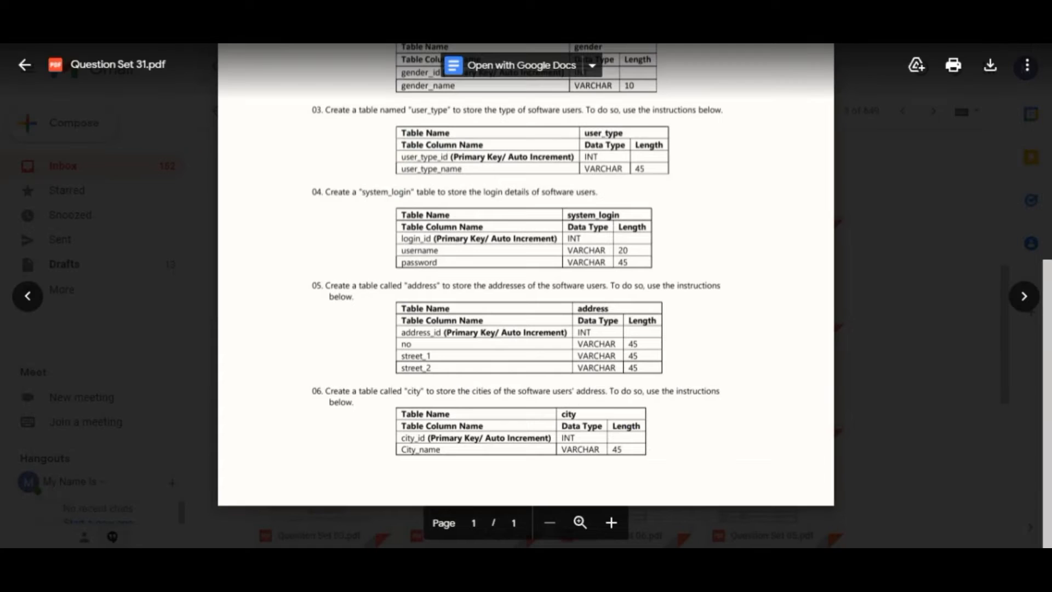
pyautogui.click(510, 561)
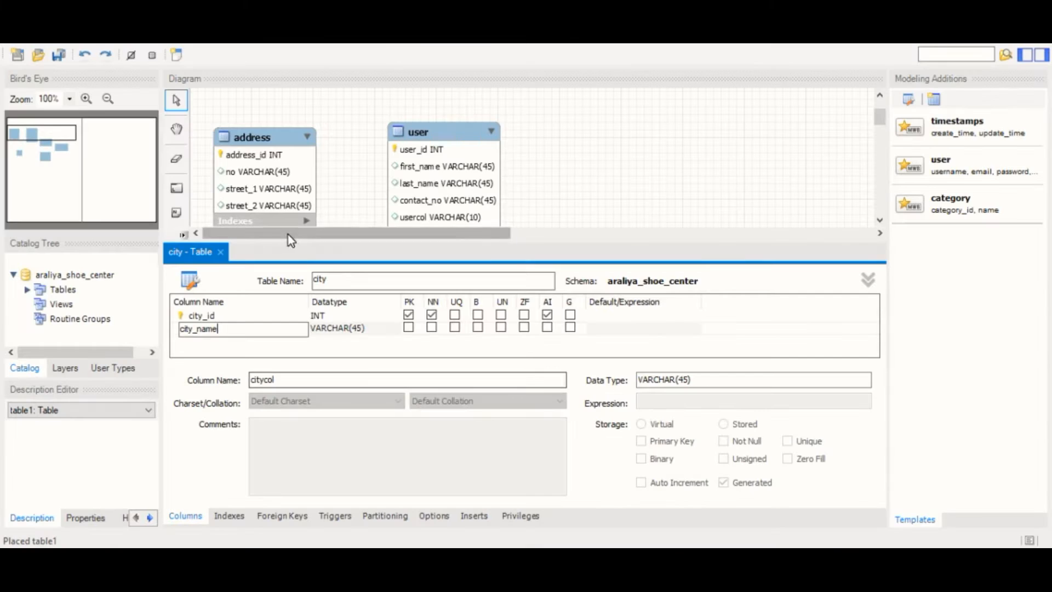
# - Close the city table's editor, then resize the city table and position it just below address in the diagram
pyautogui.click(220, 252)
pyautogui.moveTo(322, 397); pyautogui.dragTo(422, 371)
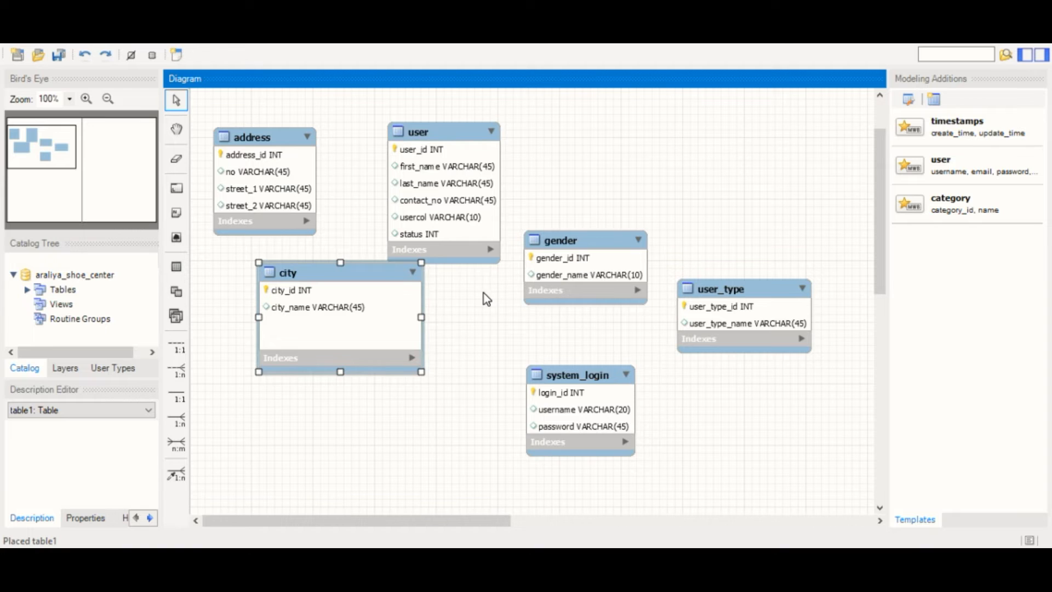
pyautogui.moveTo(418, 314); pyautogui.dragTo(368, 316)
pyautogui.click(957, 48)
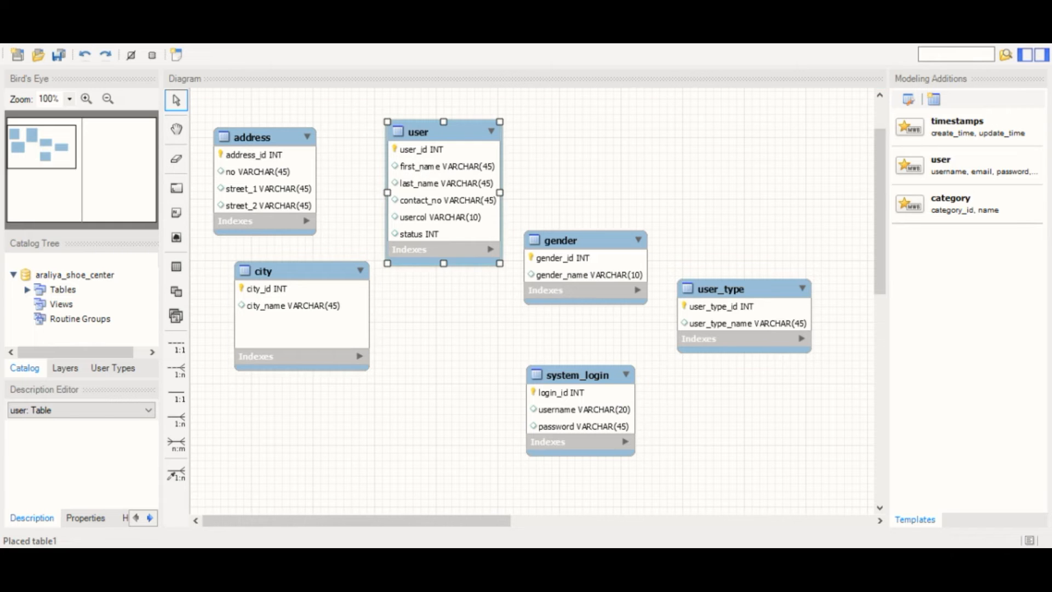
# - Review all the table specifications in the Question Set 31 PDF, from the user table through the address and city tables
pyautogui.hotkey('alt', 'Tab')
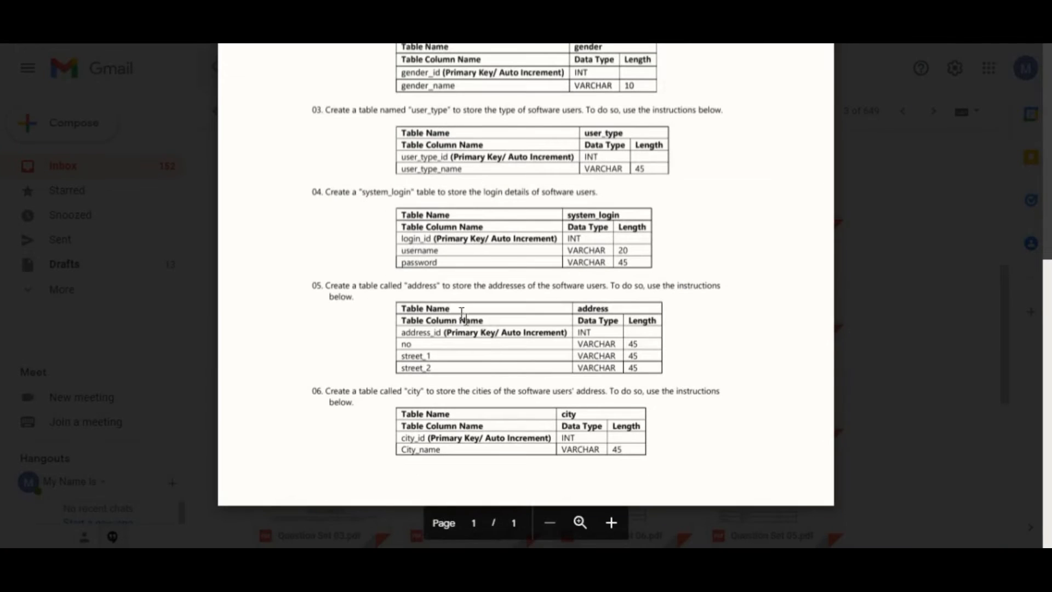
pyautogui.scroll(5, 472, 328)
pyautogui.scroll(-3, 449, 310)
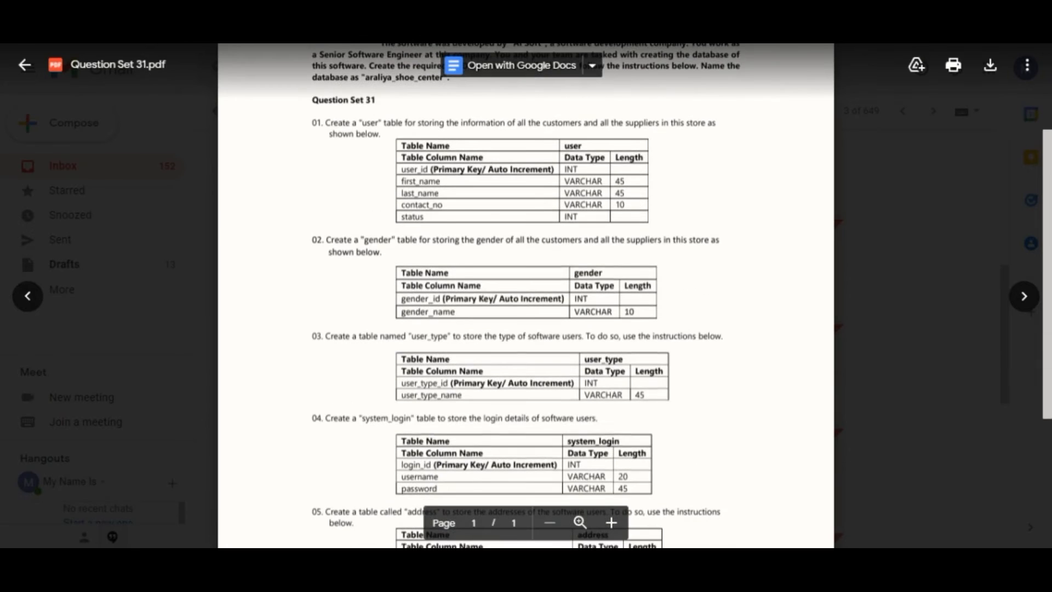
pyautogui.scroll(3, 526, 296)
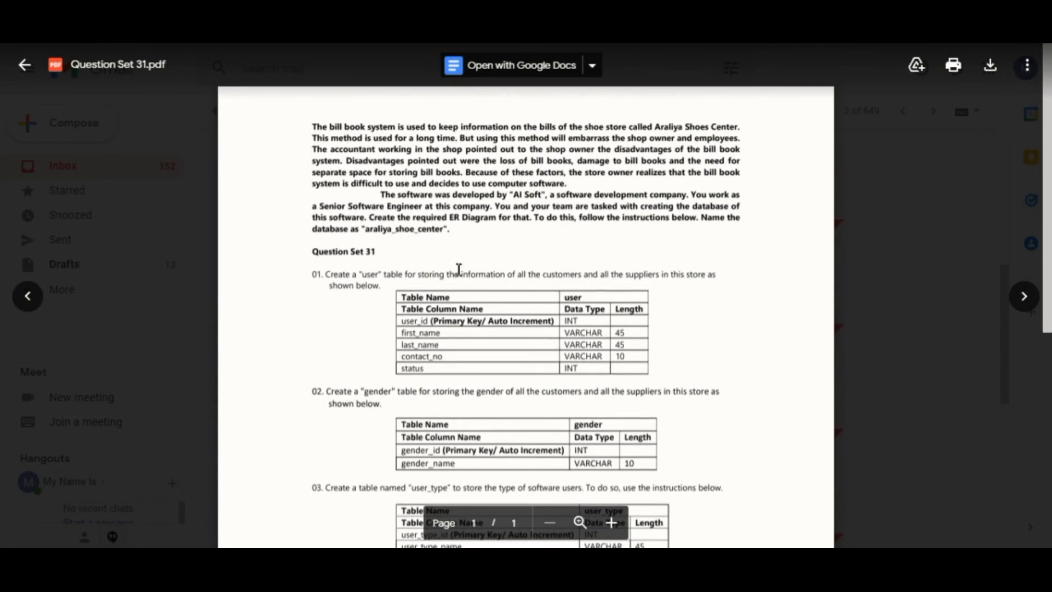
pyautogui.scroll(-7, 526, 296)
pyautogui.scroll(4, 526, 296)
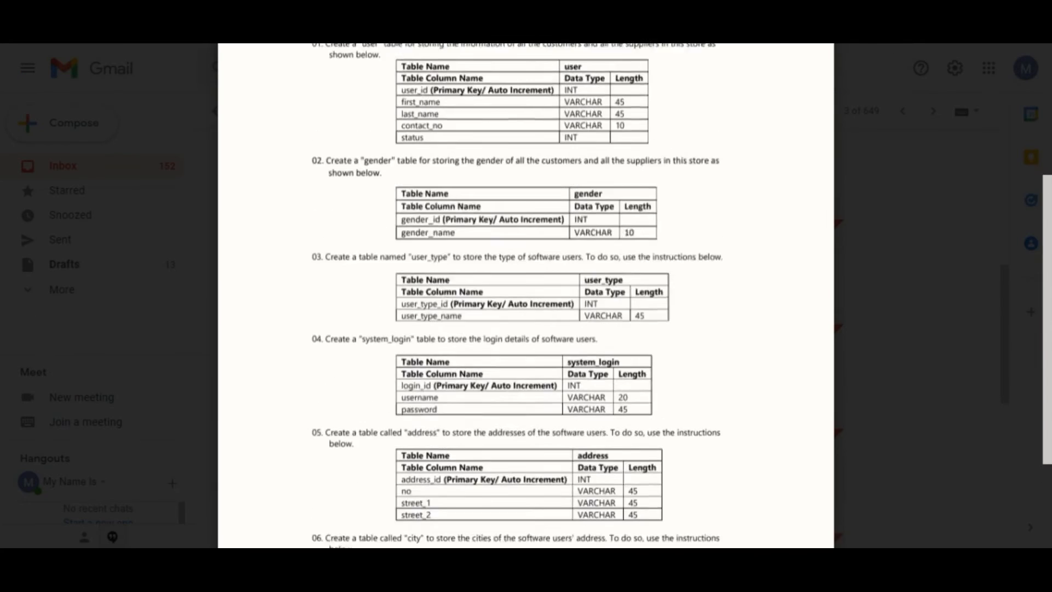
pyautogui.scroll(3, 526, 296)
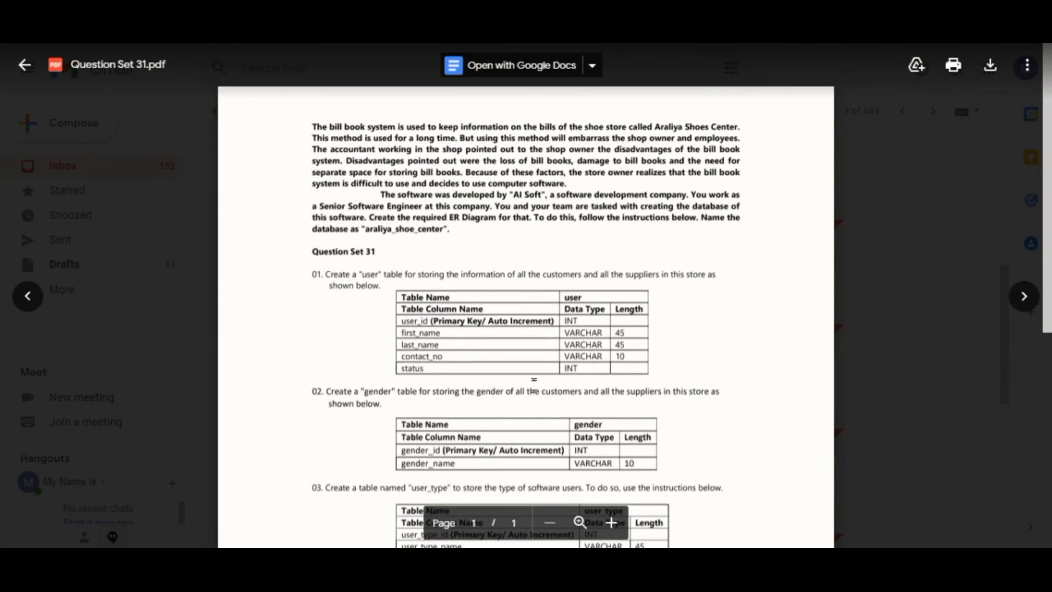